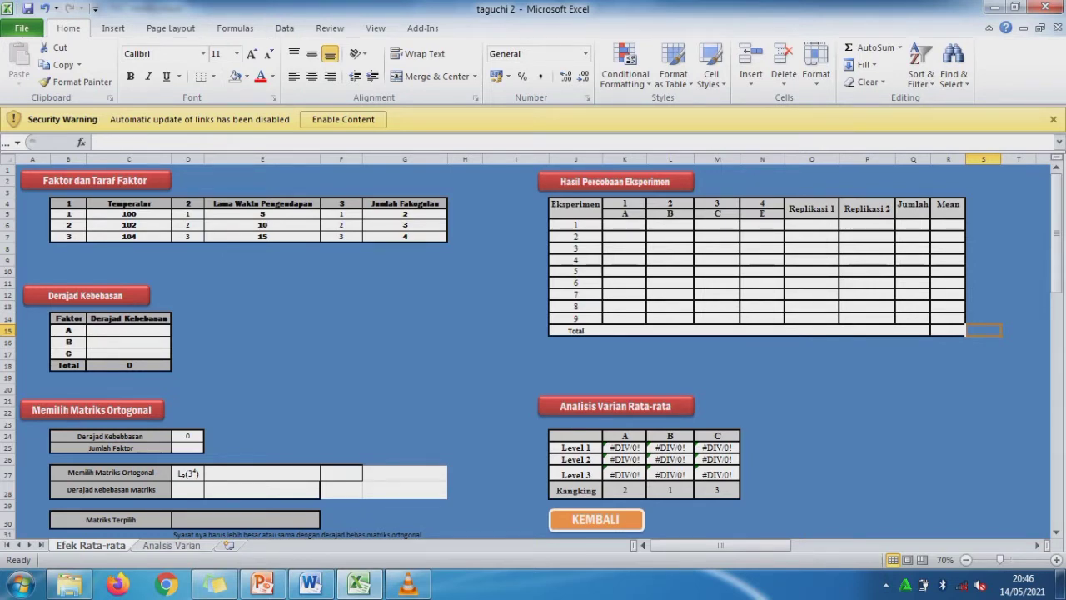
# - Examine the three factors and their level values in the Faktor dan Taraf Faktor table
pyautogui.click(95, 181)
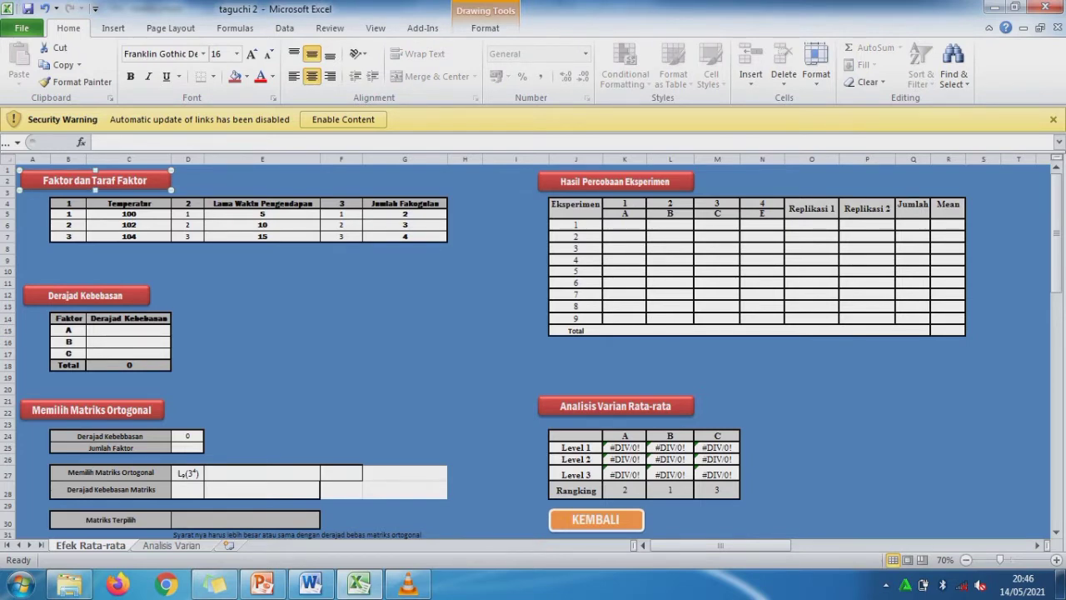
pyautogui.click(169, 205)
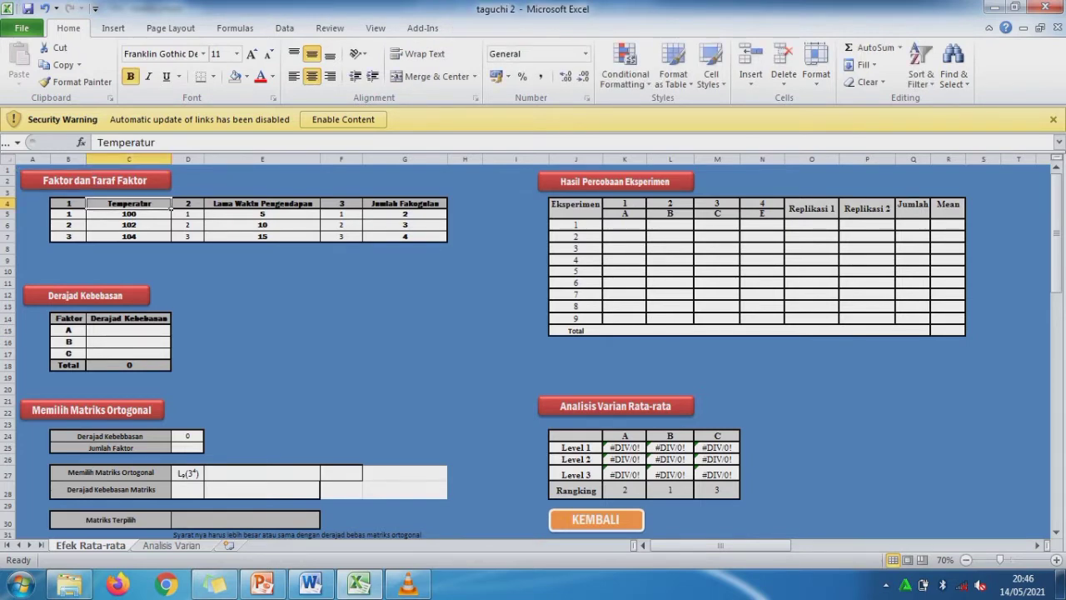
pyautogui.click(170, 214)
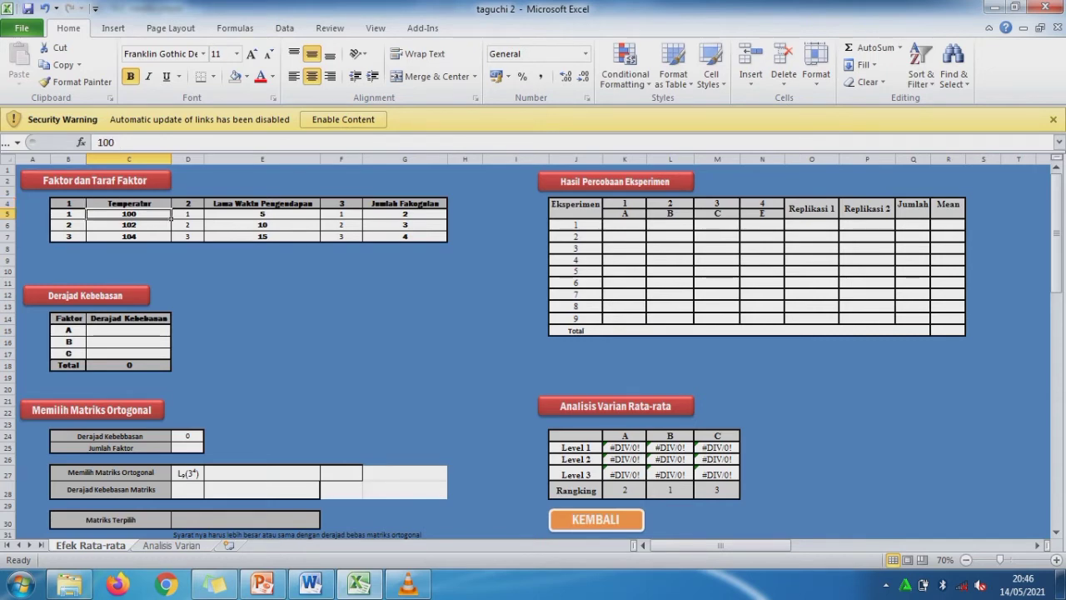
pyautogui.click(129, 224)
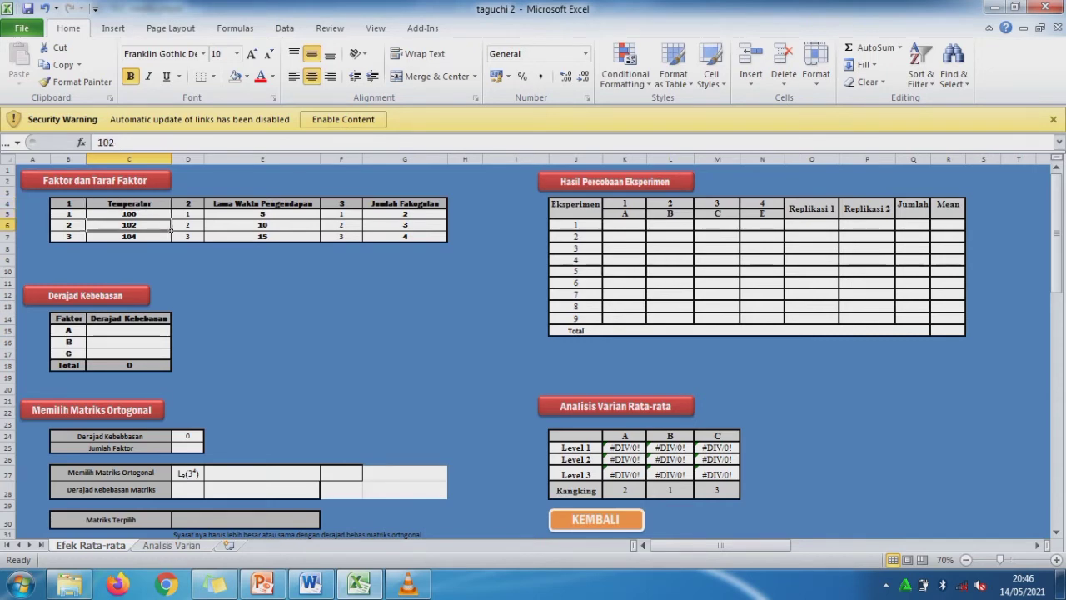
pyautogui.click(129, 236)
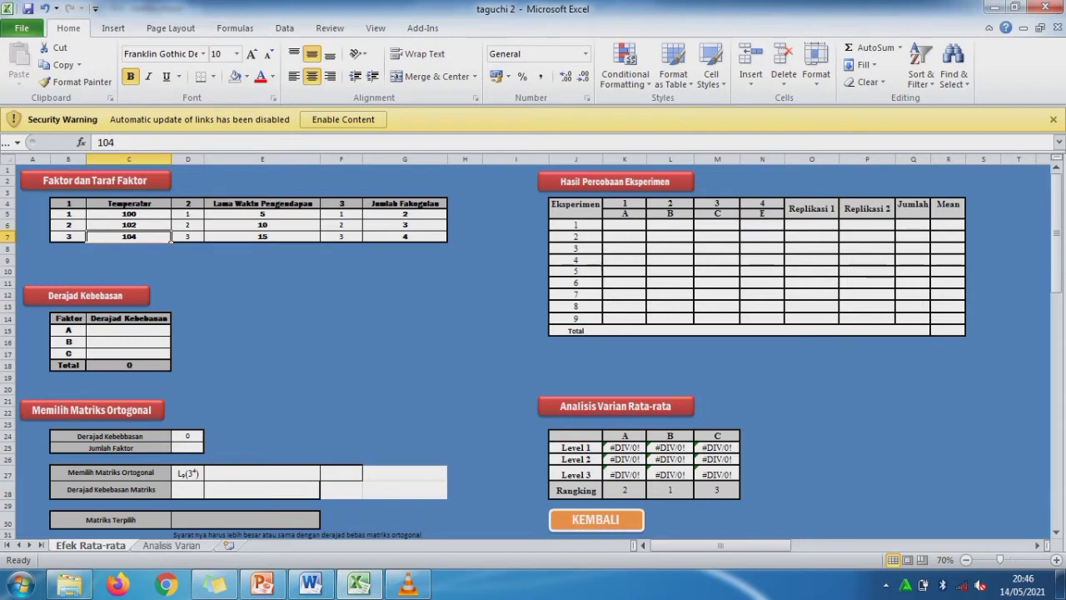
pyautogui.click(319, 206)
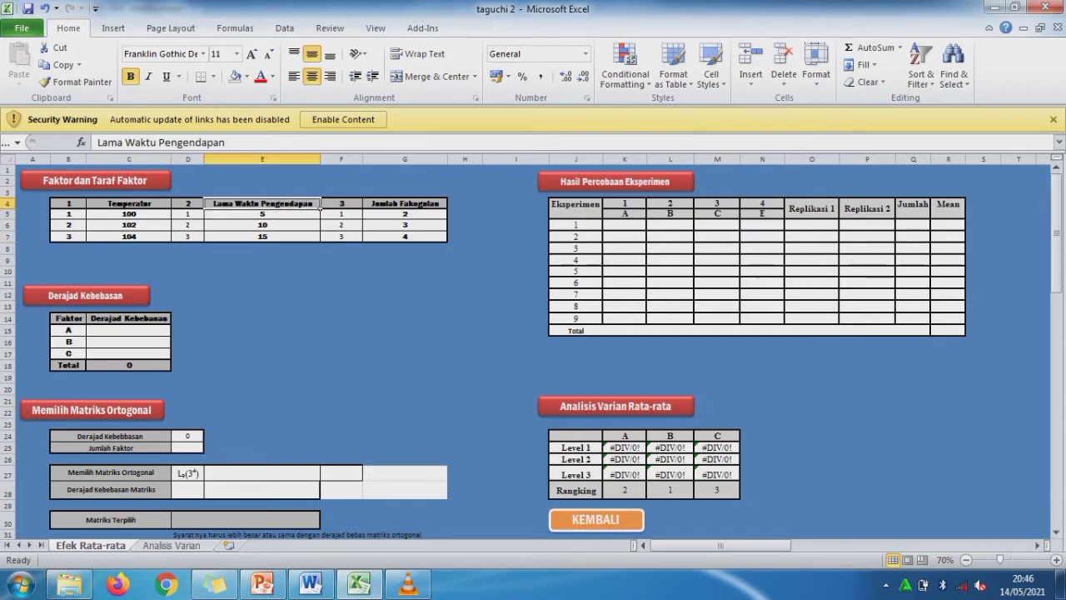
pyautogui.click(319, 215)
pyautogui.click(319, 236)
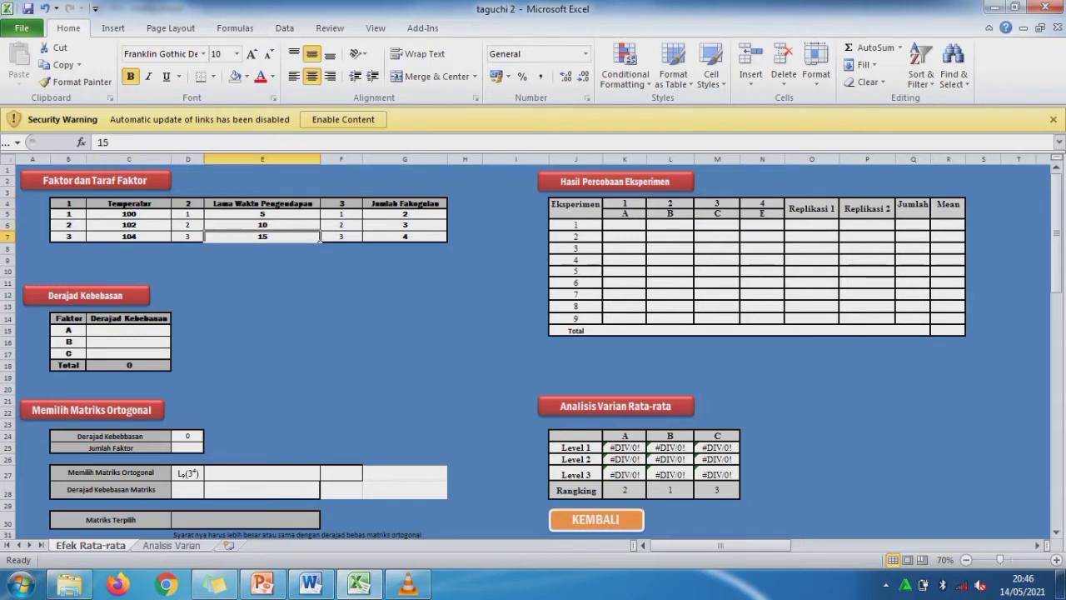
pyautogui.click(448, 207)
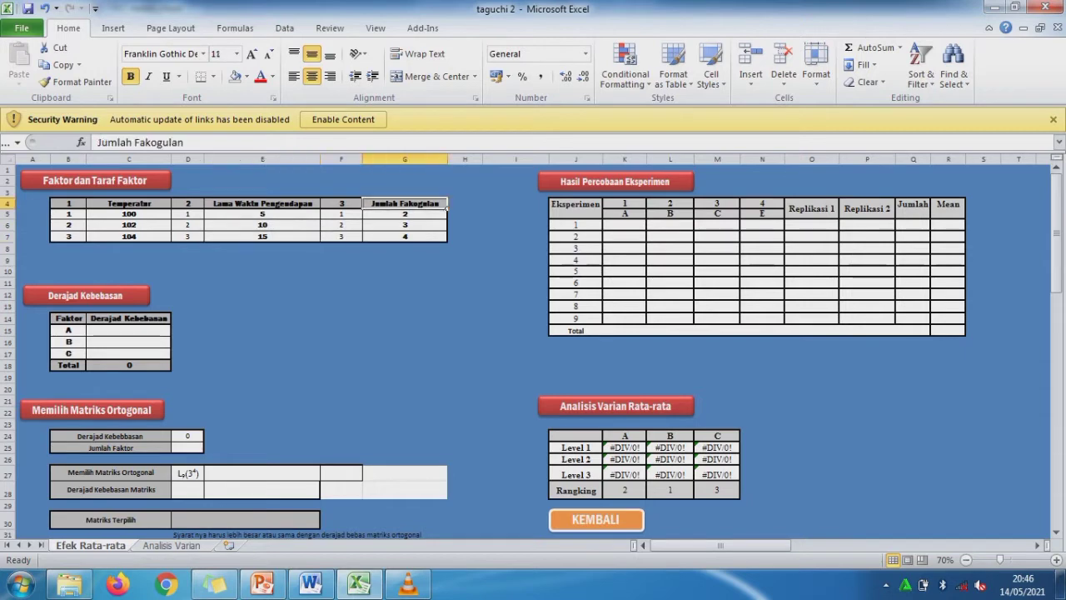
pyautogui.click(448, 219)
pyautogui.click(447, 231)
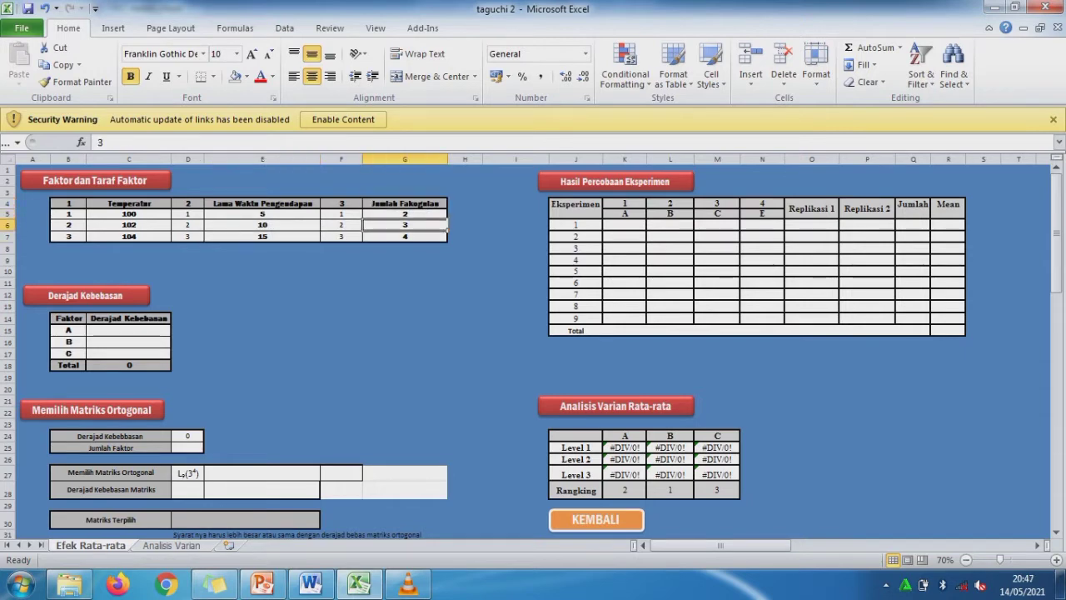
pyautogui.click(447, 239)
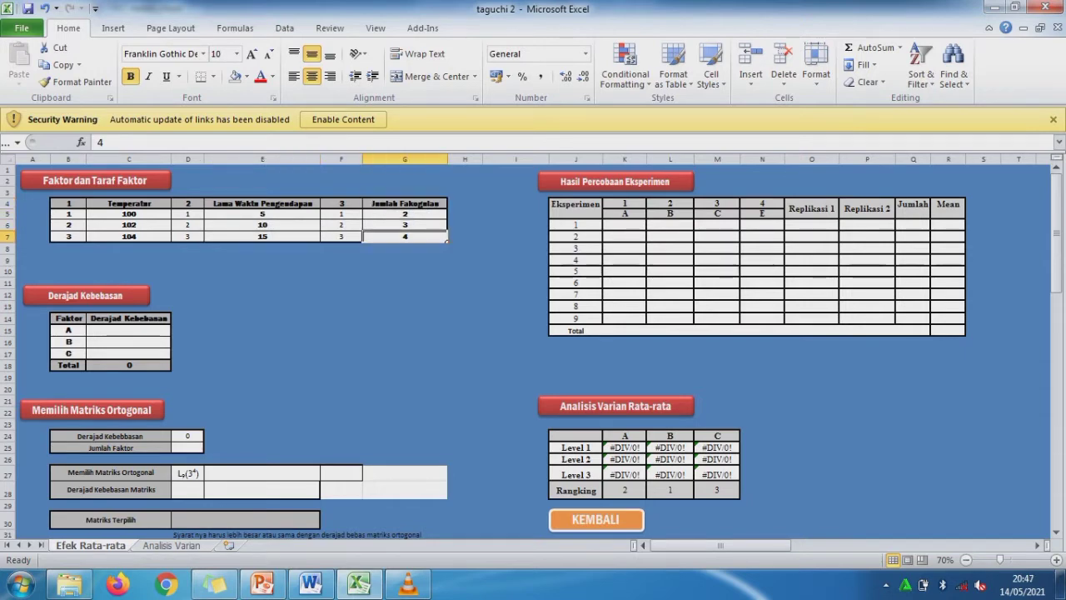
# - Calculate factor A's degrees of freedom in the Derajad Kebebasan table with the formula =B7-1
pyautogui.click(166, 320)
pyautogui.click(86, 296)
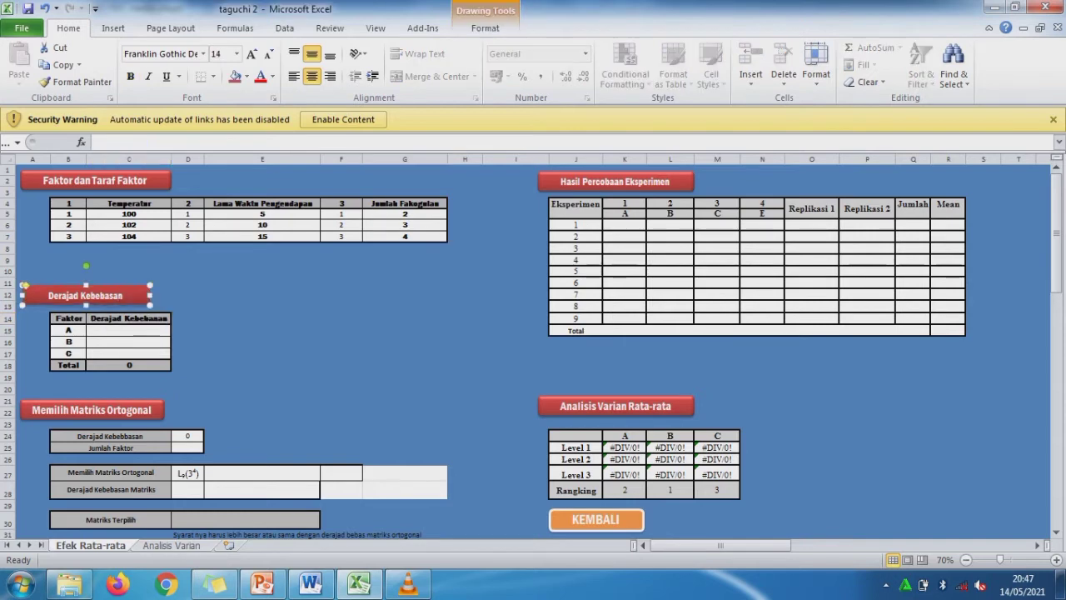
pyautogui.click(130, 331)
pyautogui.write('=')
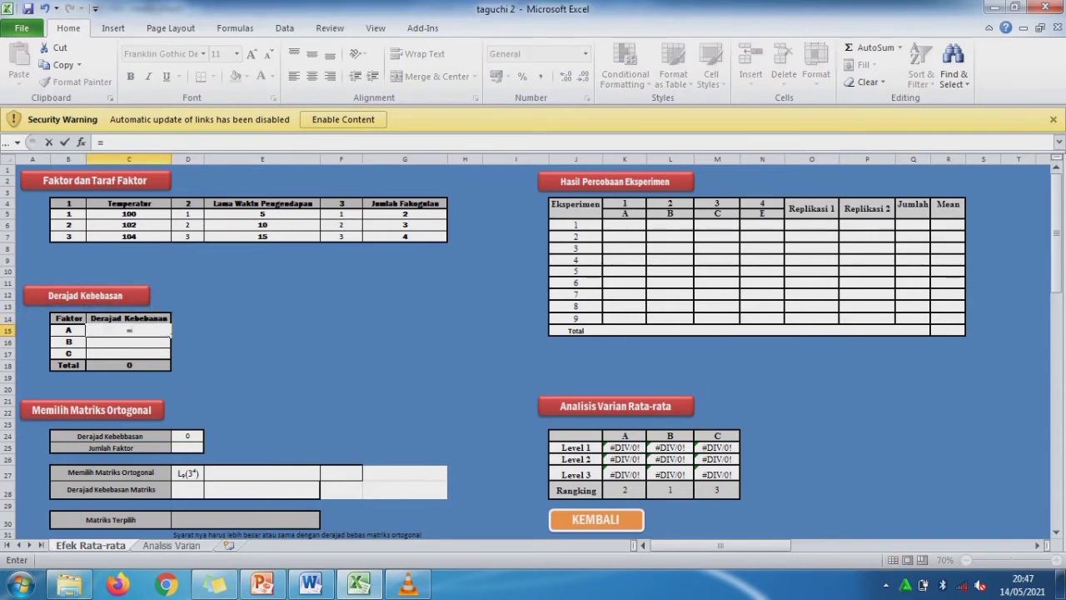
pyautogui.click(69, 237)
pyautogui.write('-')
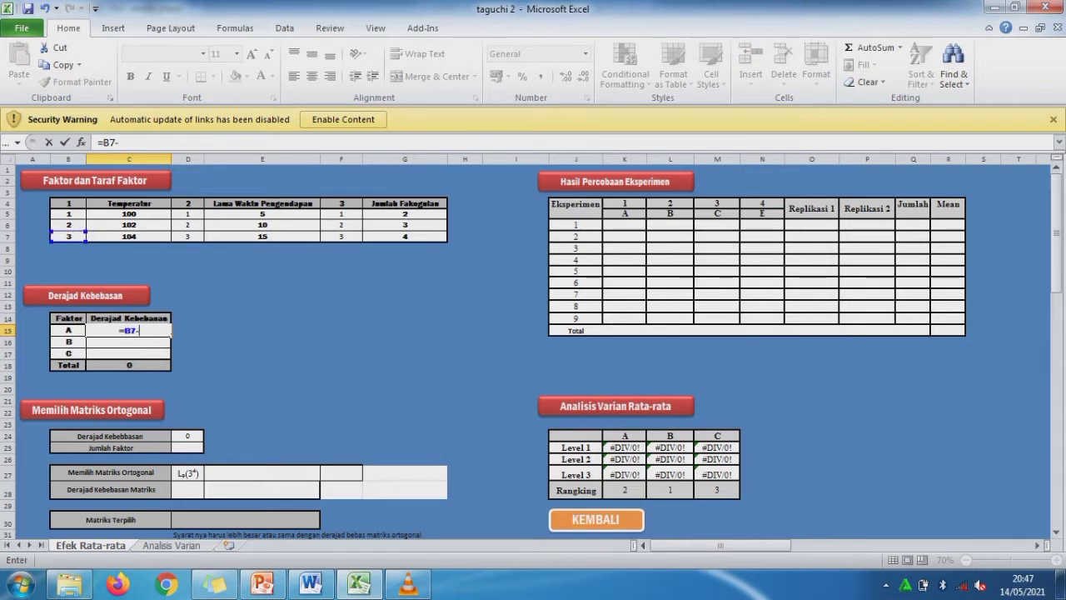
pyautogui.write('1')
pyautogui.press('Return')
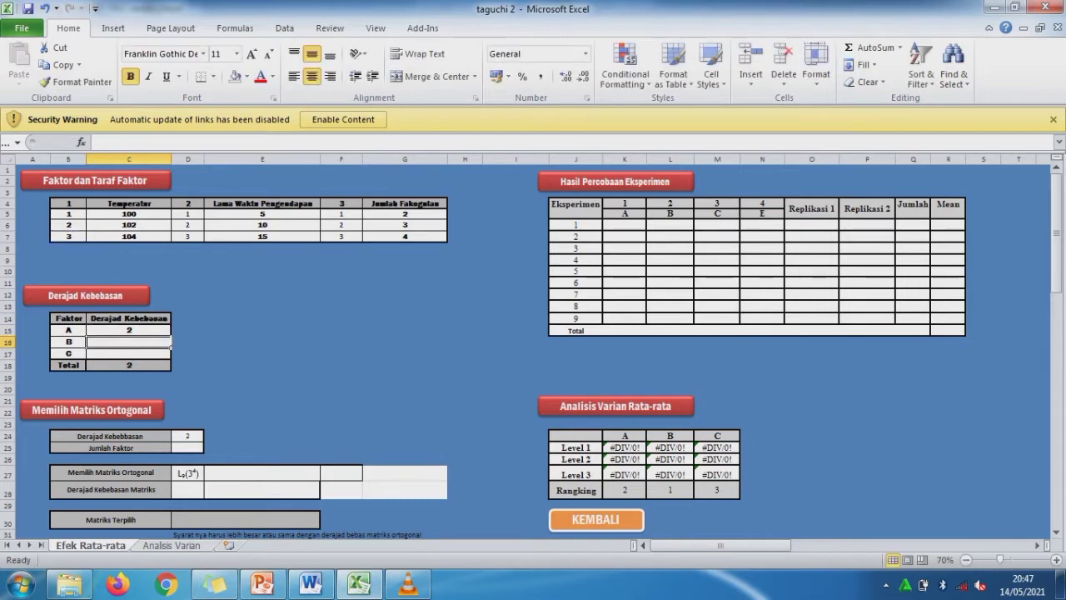
# - Calculate the degrees of freedom for factors B and C with the formulas =D7-1 and =F7-1
pyautogui.write('=')
pyautogui.click(188, 236)
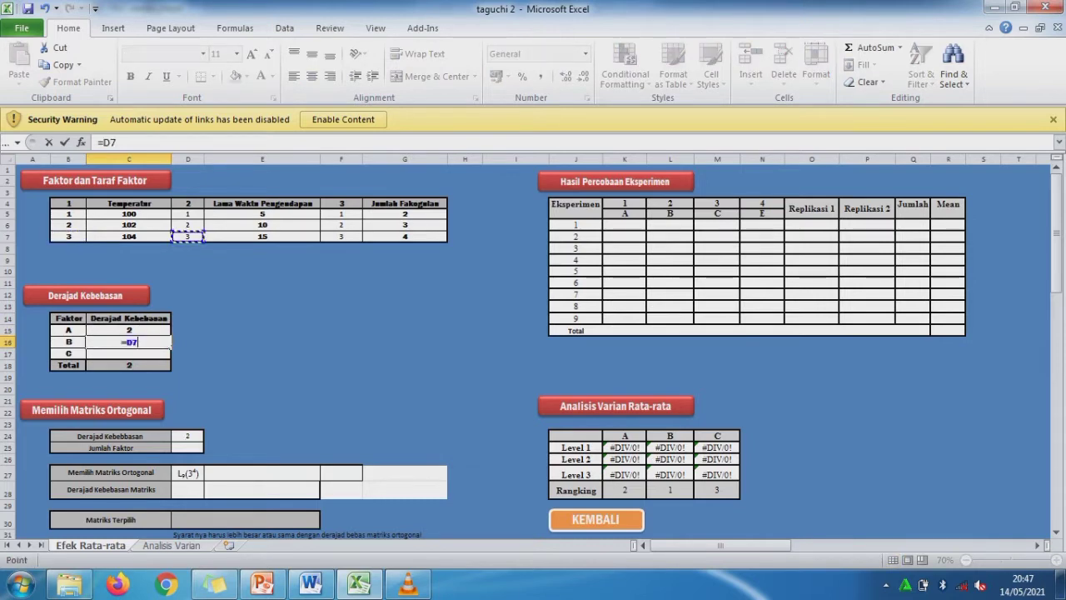
pyautogui.write('-1')
pyautogui.press('Return')
pyautogui.write('=')
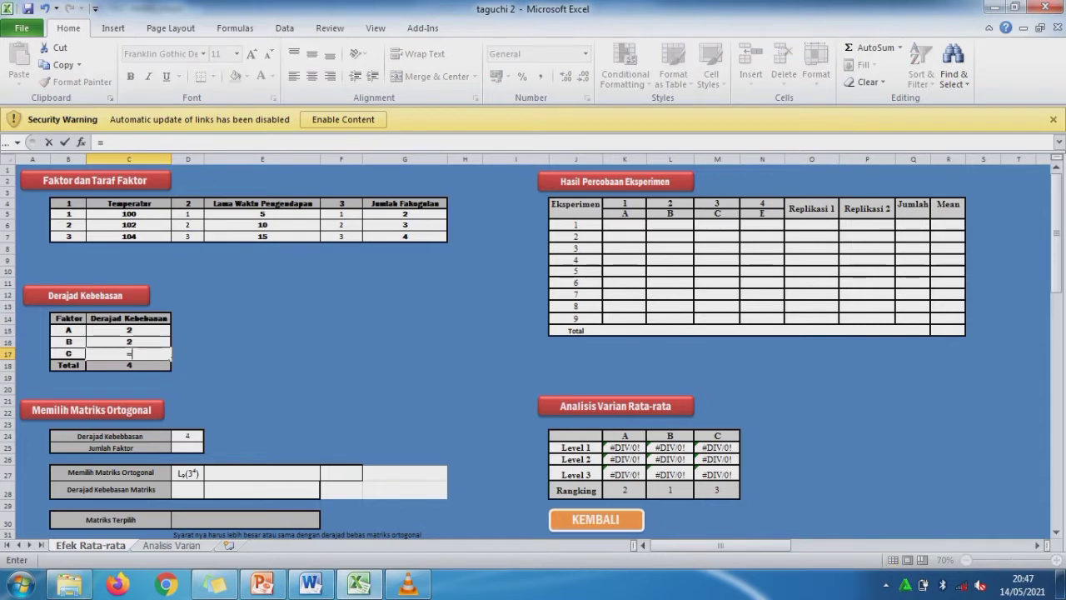
pyautogui.click(341, 236)
pyautogui.write('-1')
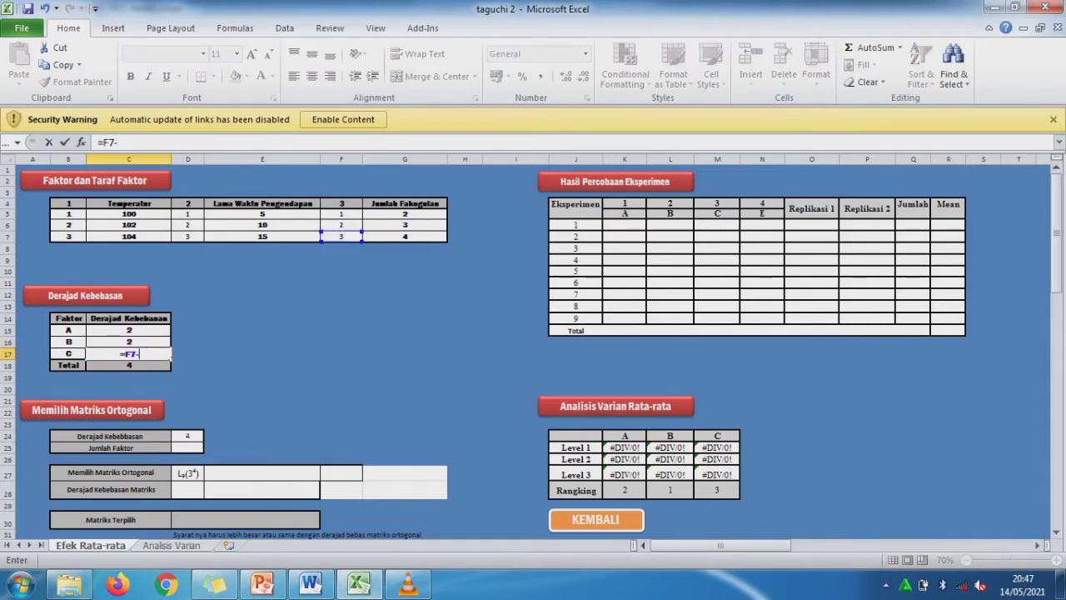
pyautogui.press('Return')
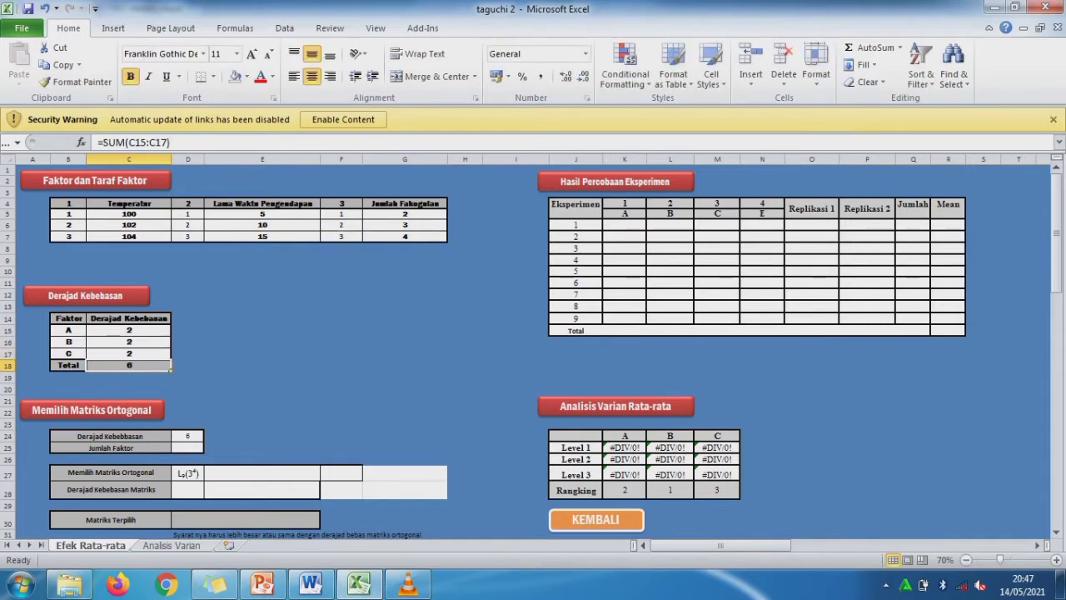
# - Set Jumlah Faktor to 3 in the Memilih Matriks Ortogonal section
pyautogui.click(187, 435)
pyautogui.click(187, 448)
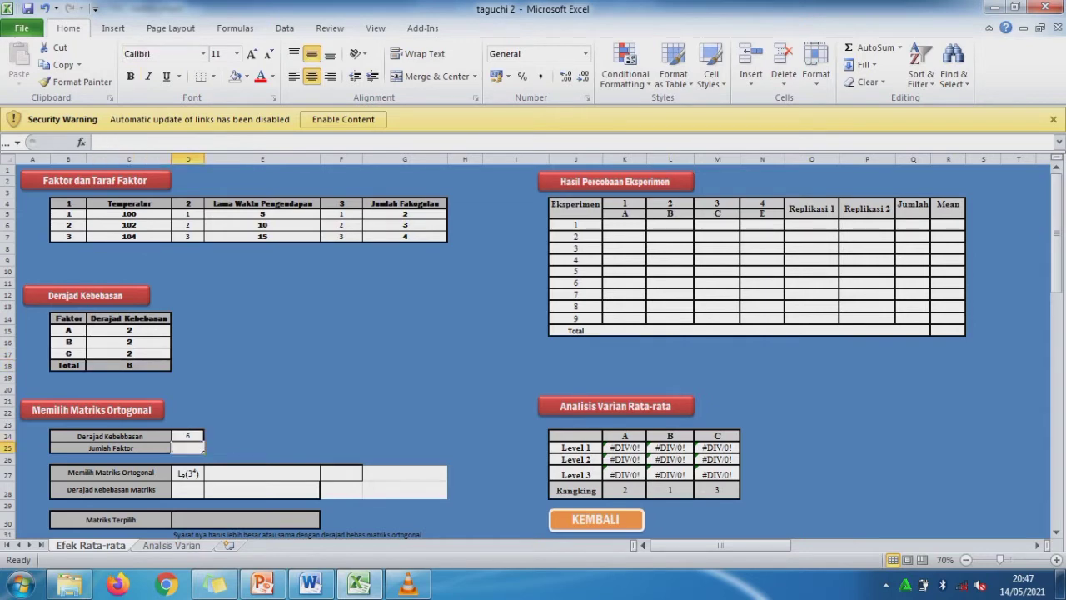
pyautogui.write('=')
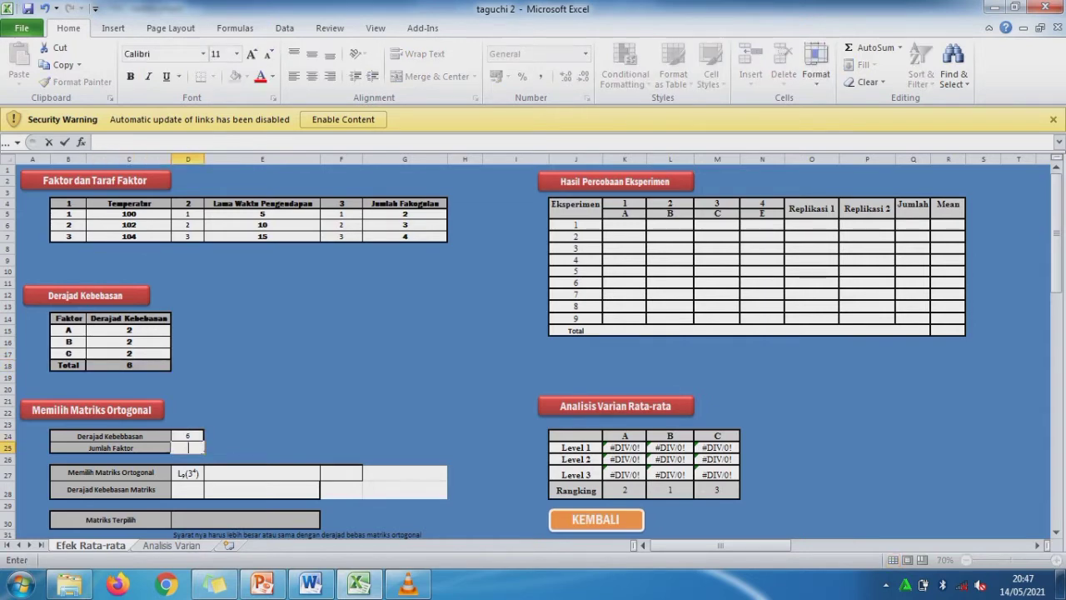
pyautogui.write('3')
pyautogui.press('Return')
# - Examine the Taguchi Designs table below the orthogonal matrix section across its full width
pyautogui.press('Down')
pyautogui.press('Down')
pyautogui.press('Down')
pyautogui.press('Down')
pyautogui.press('Down')
pyautogui.press('Down')
pyautogui.press('Down')
pyautogui.press('Down')
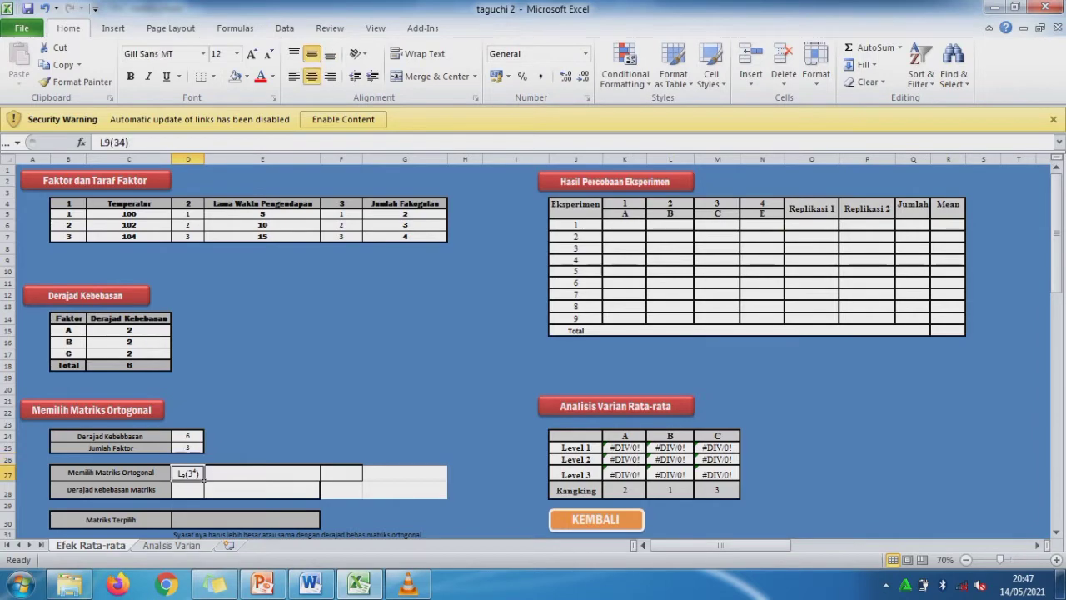
pyautogui.press('Down')
pyautogui.press('Down')
pyautogui.press('Down')
pyautogui.press('Down')
pyautogui.press('Down')
pyautogui.press('Down')
pyautogui.press('Down')
pyautogui.press('Down')
pyautogui.press('Down')
pyautogui.press('Down')
pyautogui.press('Down')
pyautogui.press('Down')
pyautogui.press('Down')
pyautogui.press('Down')
pyautogui.press('Down')
pyautogui.press('Down')
pyautogui.press('Down')
pyautogui.press('Down')
pyautogui.press('Down')
pyautogui.press('Down')
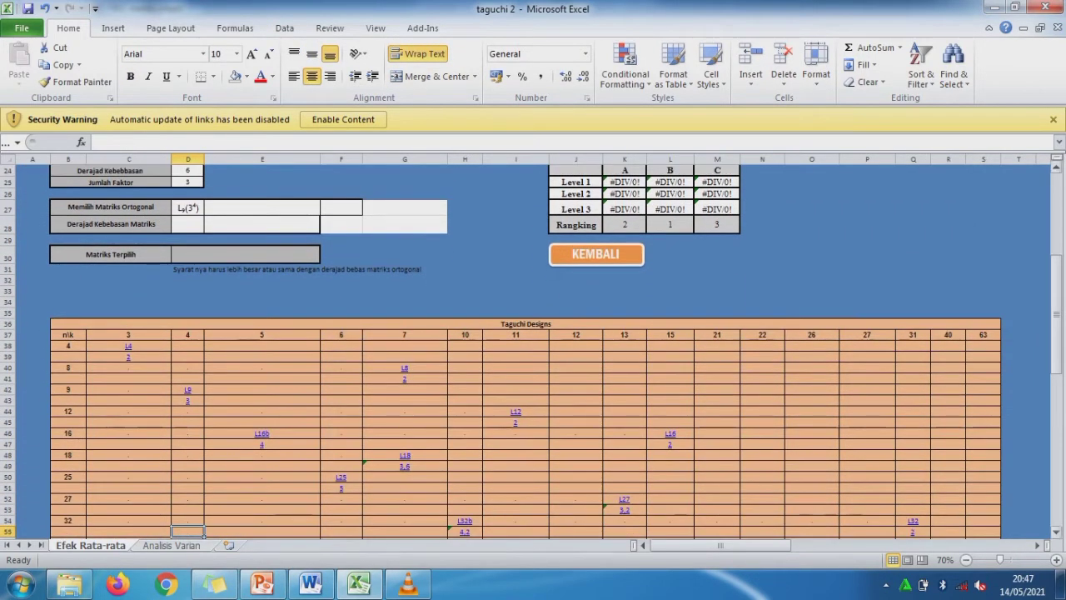
pyautogui.moveTo(1042, 302); pyautogui.dragTo(1046, 302)
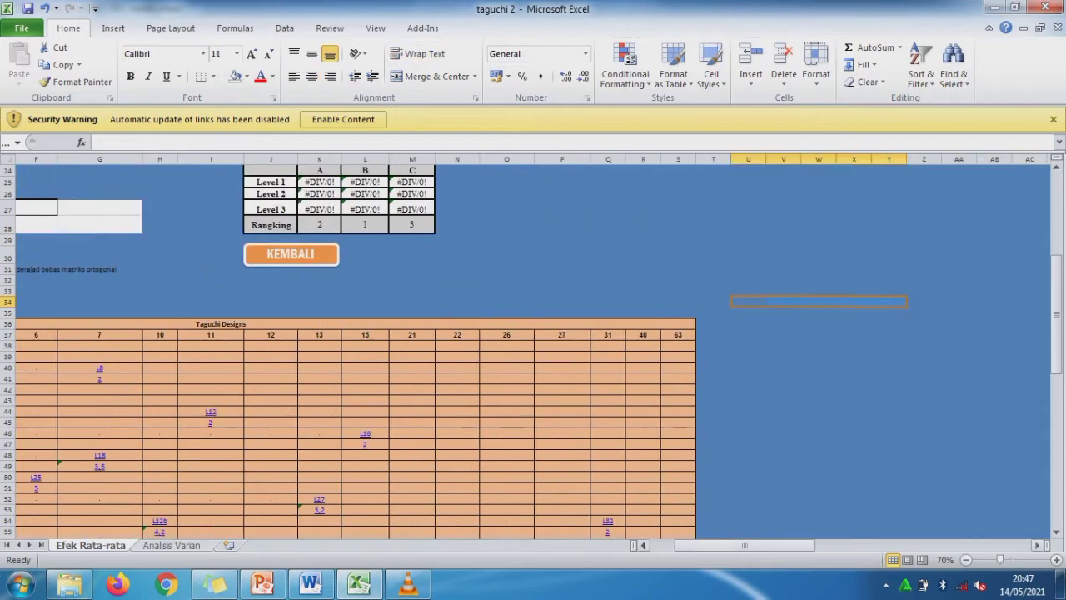
pyautogui.moveTo(758, 546); pyautogui.dragTo(733, 546)
pyautogui.moveTo(1056, 297); pyautogui.dragTo(1057, 272)
# - Fill the Derajad Kebebasan and Jumlah Faktor value cells, D24 and D25, with yellow
pyautogui.click(187, 253)
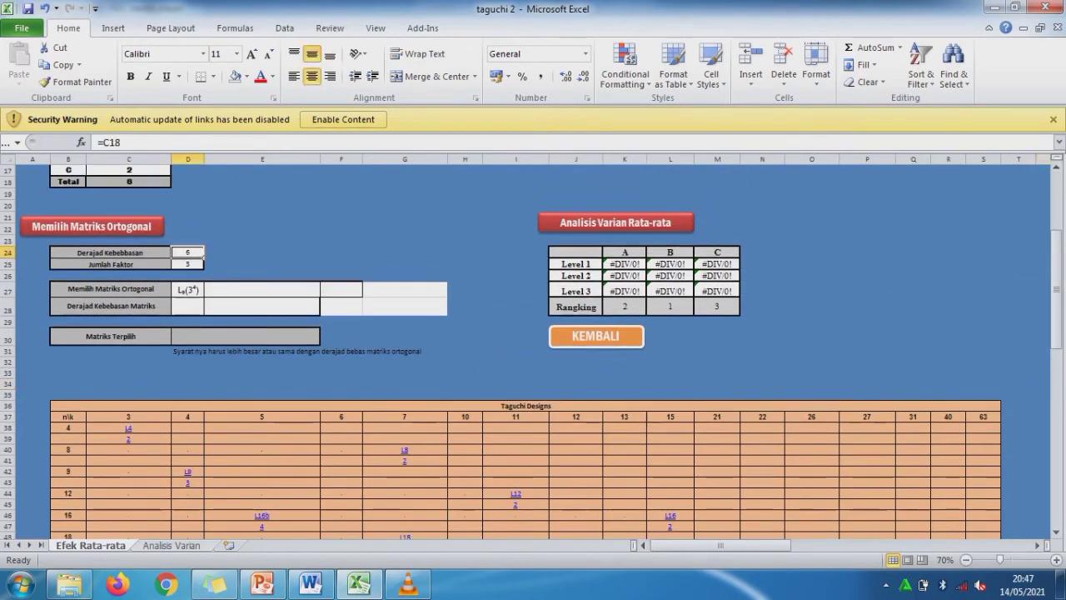
pyautogui.click(247, 76)
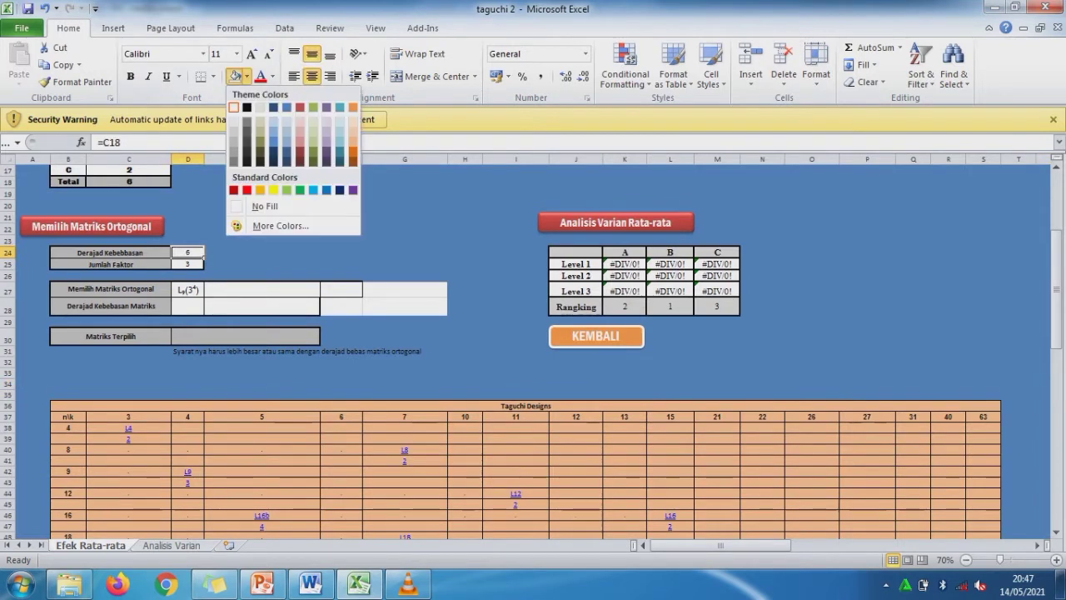
pyautogui.click(274, 190)
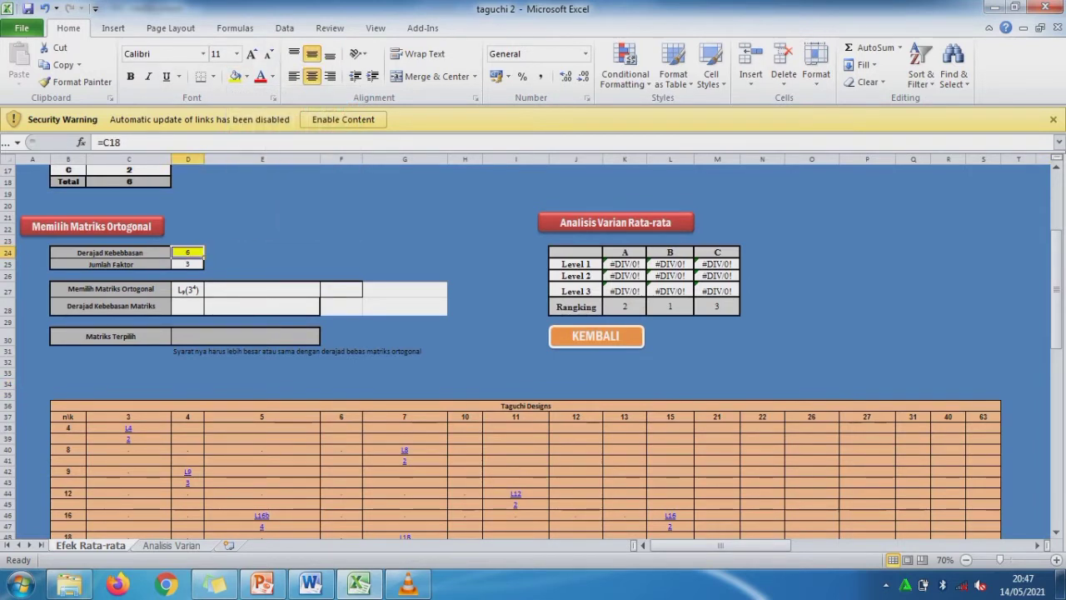
pyautogui.click(187, 264)
pyautogui.click(236, 75)
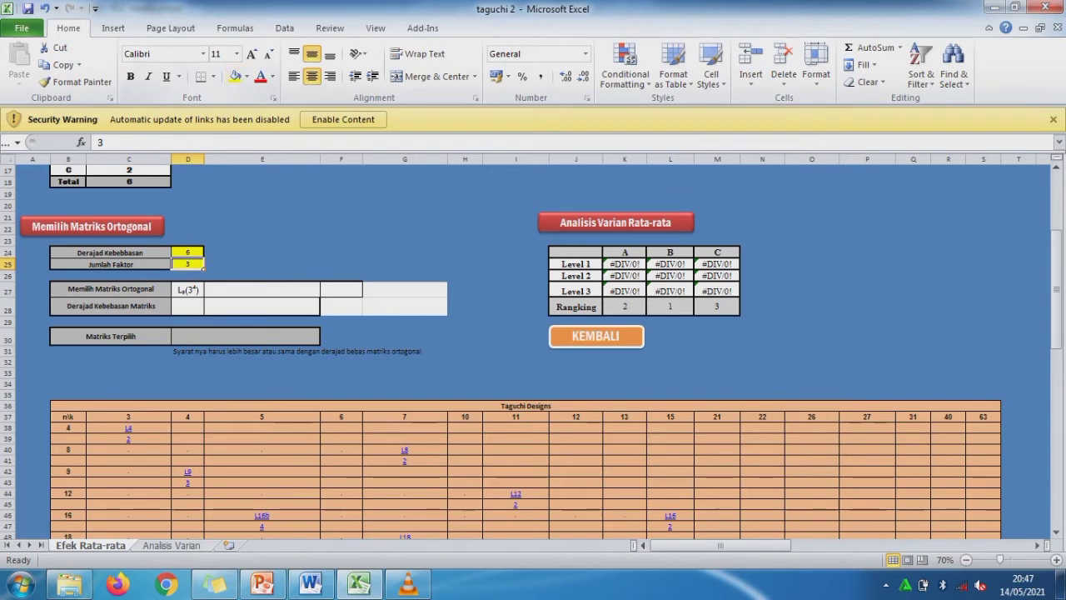
# - Highlight both cells of the L9 design, D42:D43, in yellow in the Taguchi Designs table
pyautogui.moveTo(1057, 273); pyautogui.dragTo(1057, 345)
pyautogui.click(188, 214)
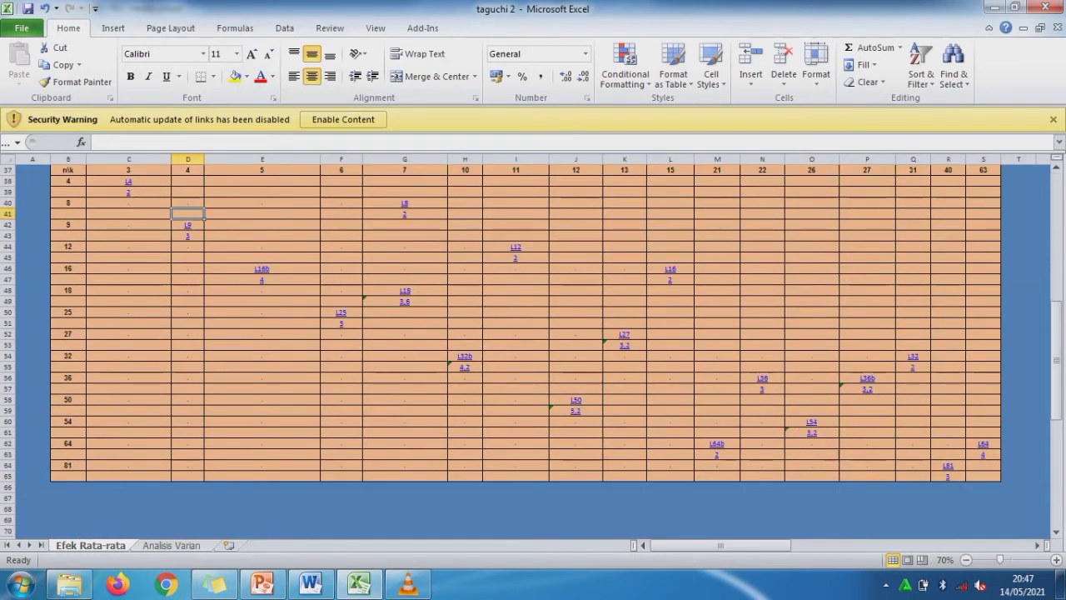
pyautogui.press('Down')
pyautogui.hotkey('shift', 'Down')
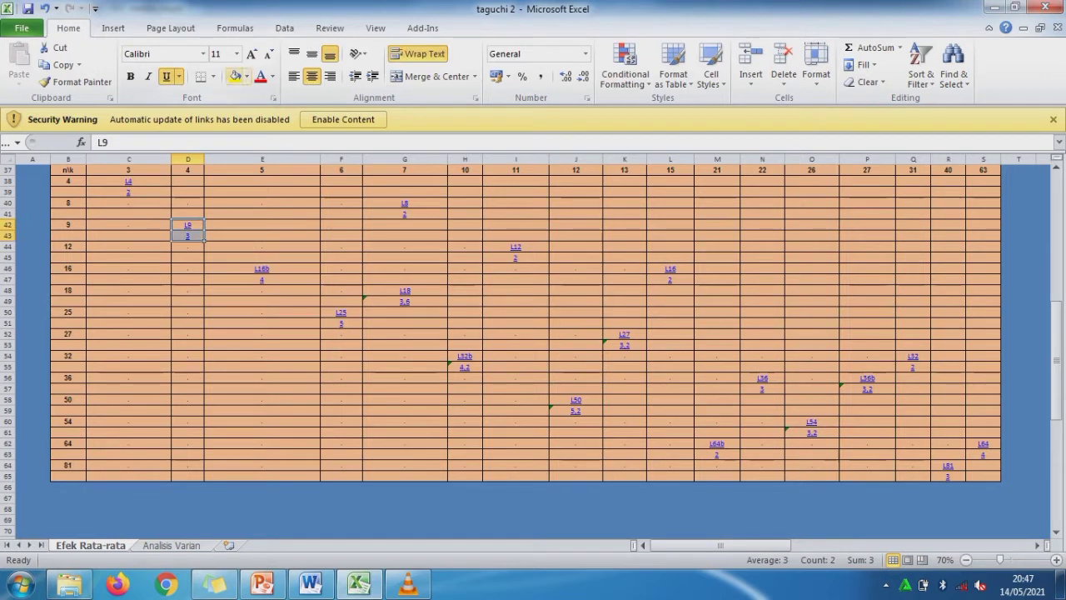
pyautogui.click(236, 75)
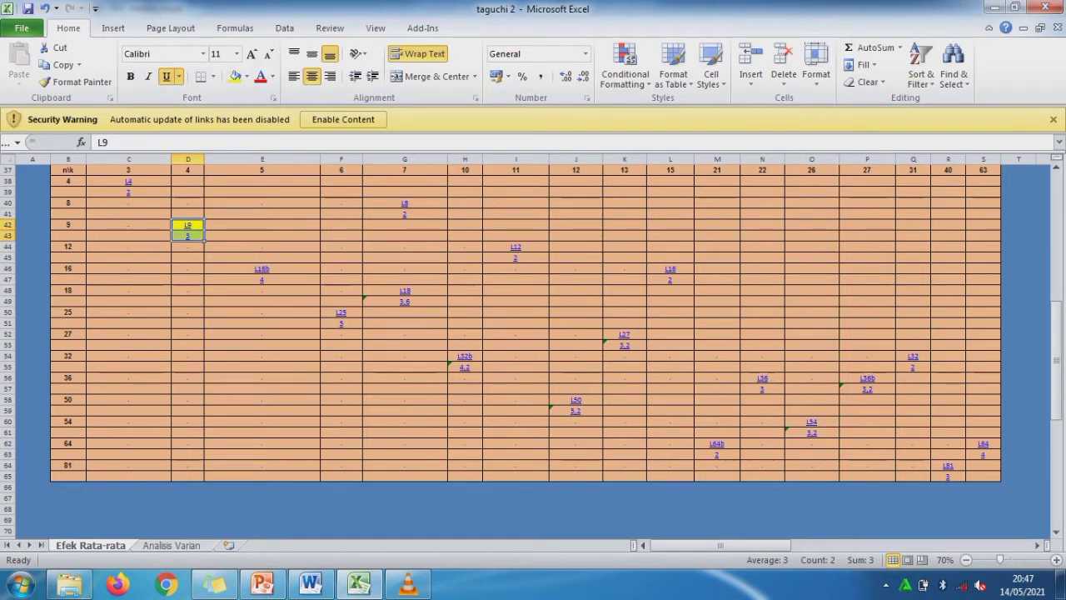
# - Highlight the L18 design cells G48:G49 and the L27 design cells K52:K53 in yellow
pyautogui.click(405, 280)
pyautogui.press('Down')
pyautogui.hotkey('shift', 'Down')
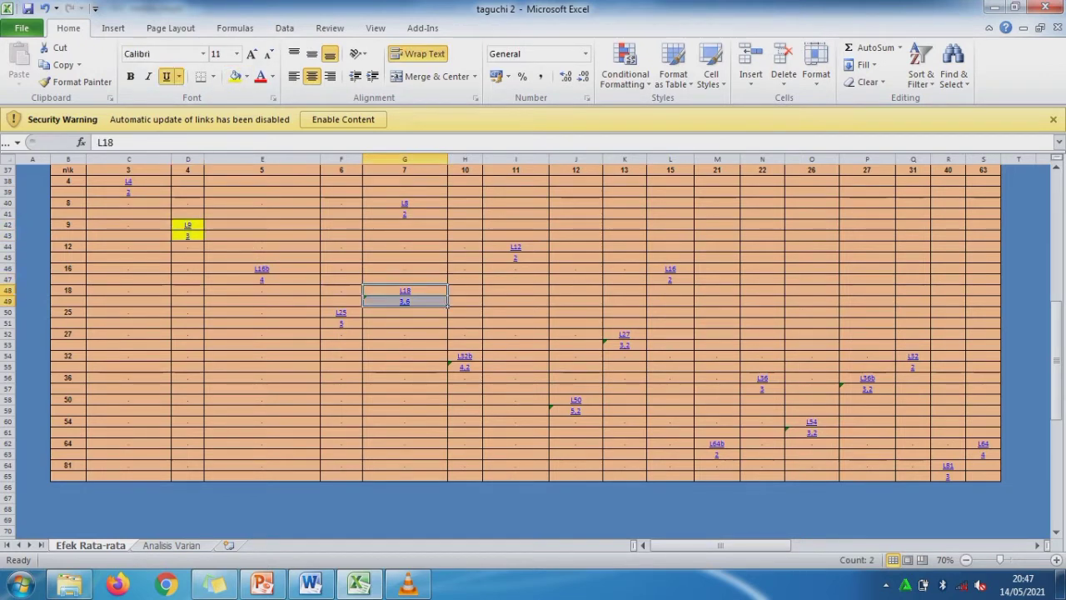
pyautogui.click(236, 75)
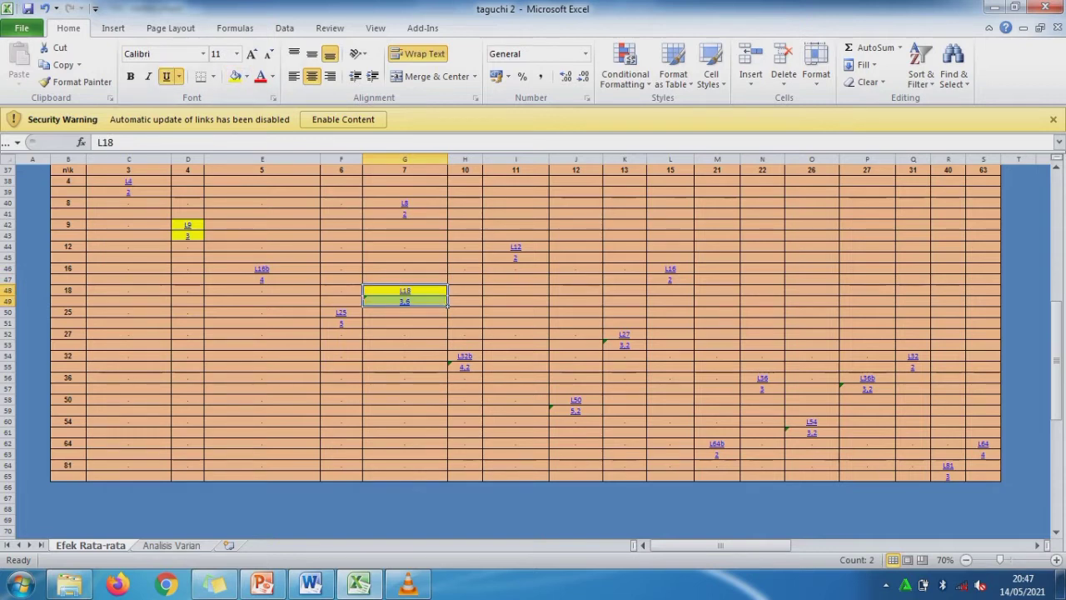
pyautogui.click(625, 324)
pyautogui.press('Down')
pyautogui.hotkey('shift', 'Down')
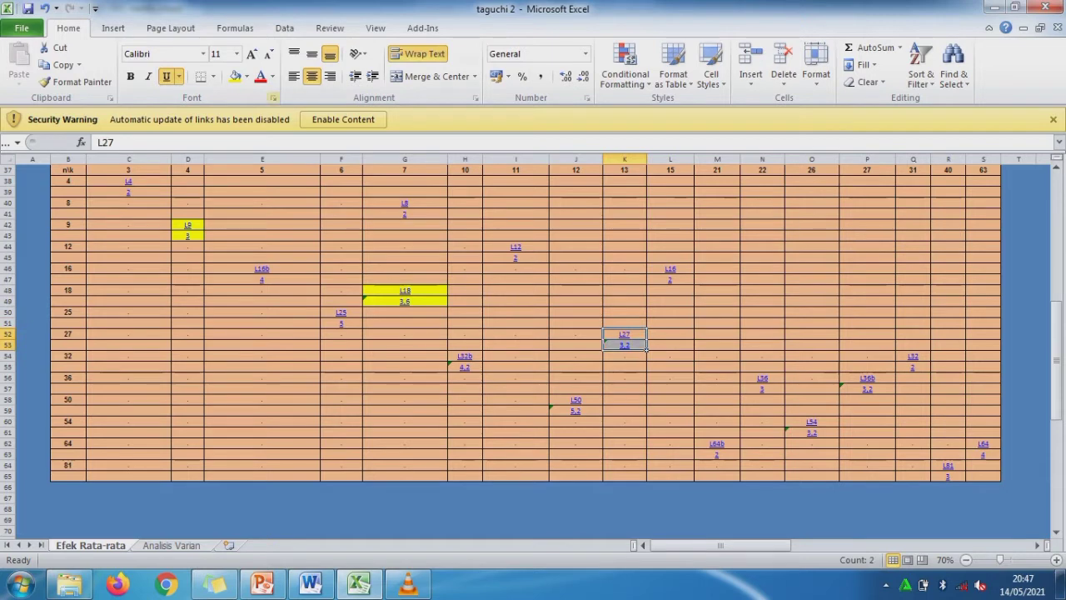
pyautogui.click(234, 75)
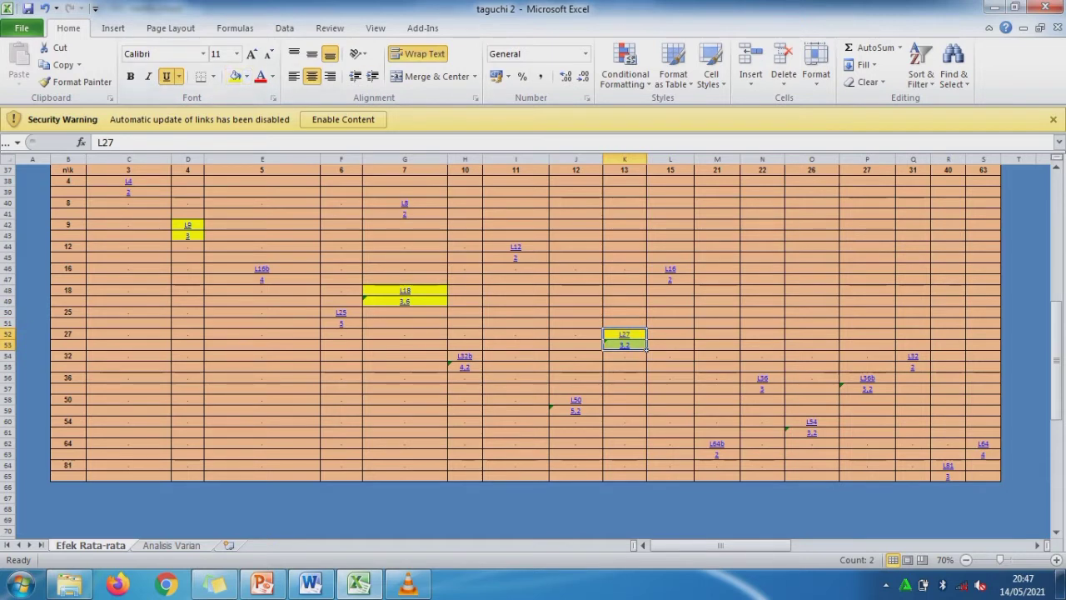
# - Highlight the L36 design cells N56:N57 and the L36b design cells P56:P57 in yellow in the Taguchi Designs table
pyautogui.click(762, 367)
pyautogui.press('Down')
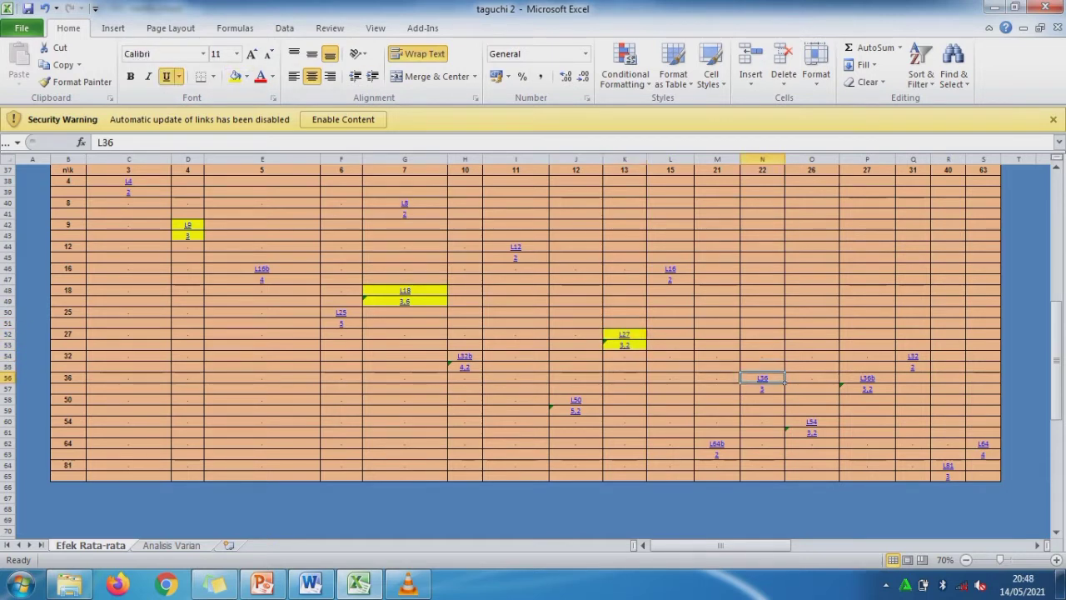
pyautogui.hotkey('shift', 'Down')
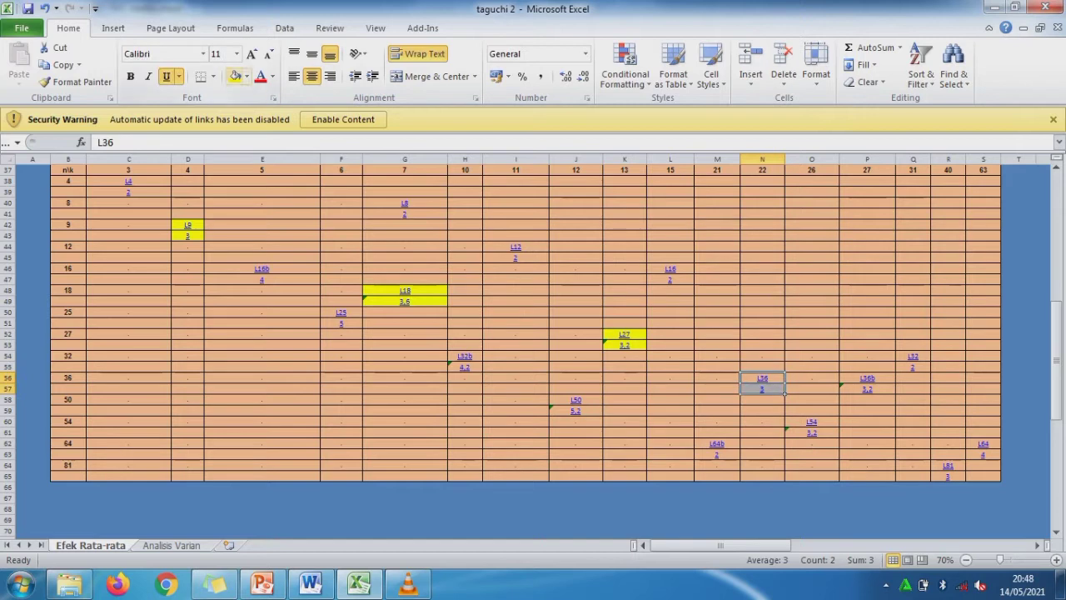
pyautogui.click(234, 75)
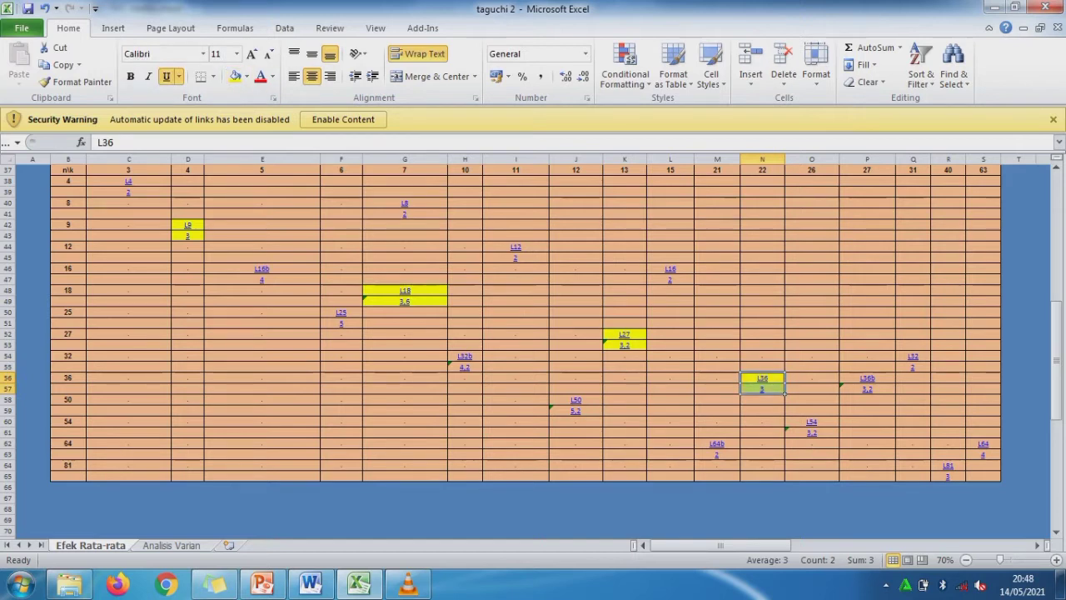
pyautogui.click(867, 356)
pyautogui.press('Down')
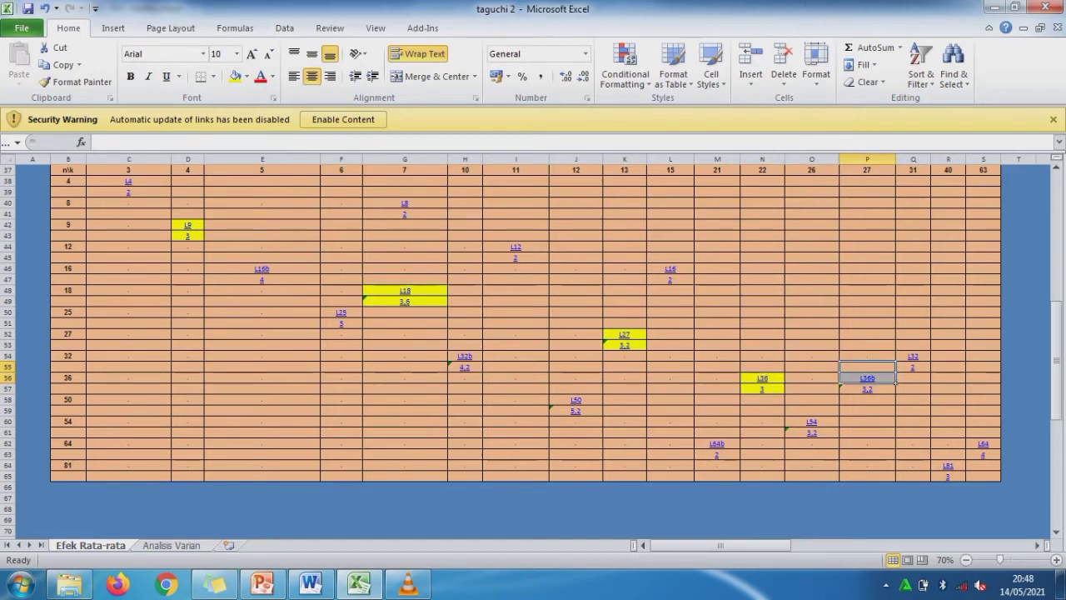
pyautogui.press('Down')
pyautogui.hotkey('shift', 'Down')
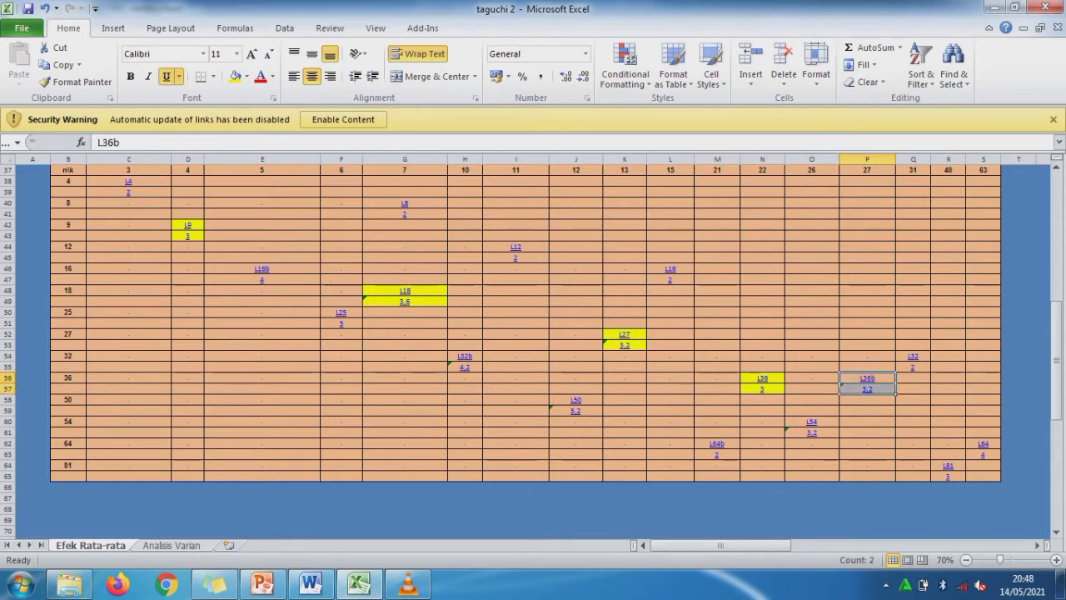
pyautogui.click(234, 76)
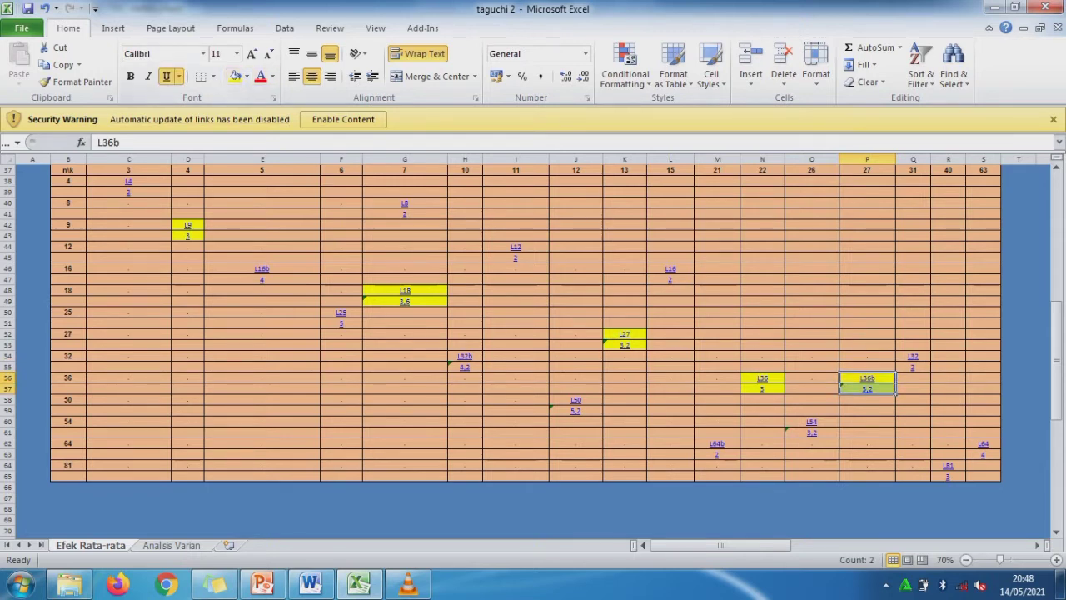
# - Fill the L54 design cells O60:O61 and the L81 design cells R64:R65 with yellow
pyautogui.click(812, 411)
pyautogui.press('Down')
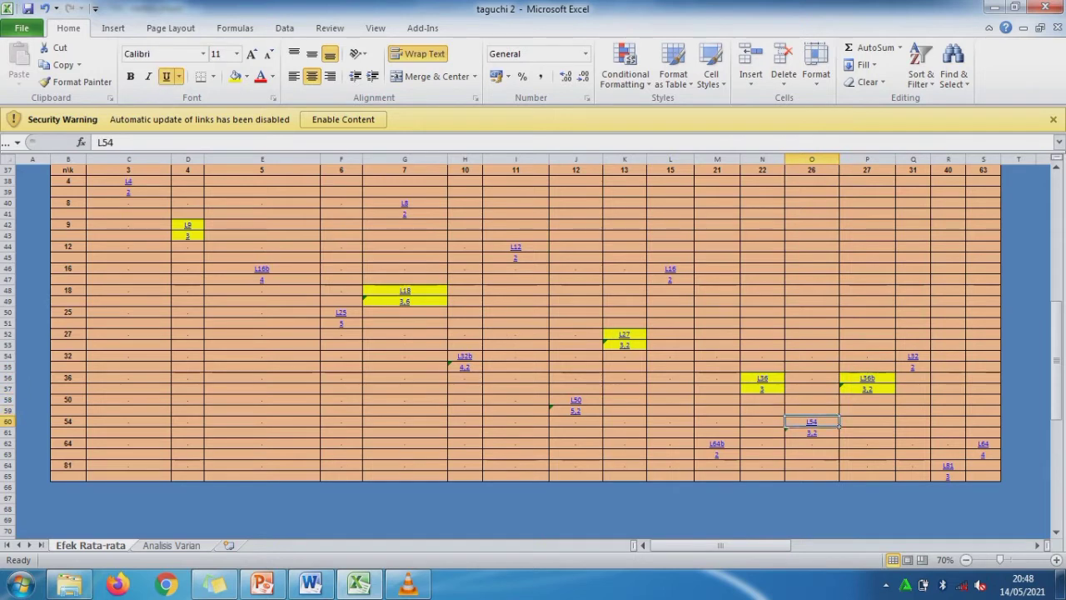
pyautogui.hotkey('shift', 'Down')
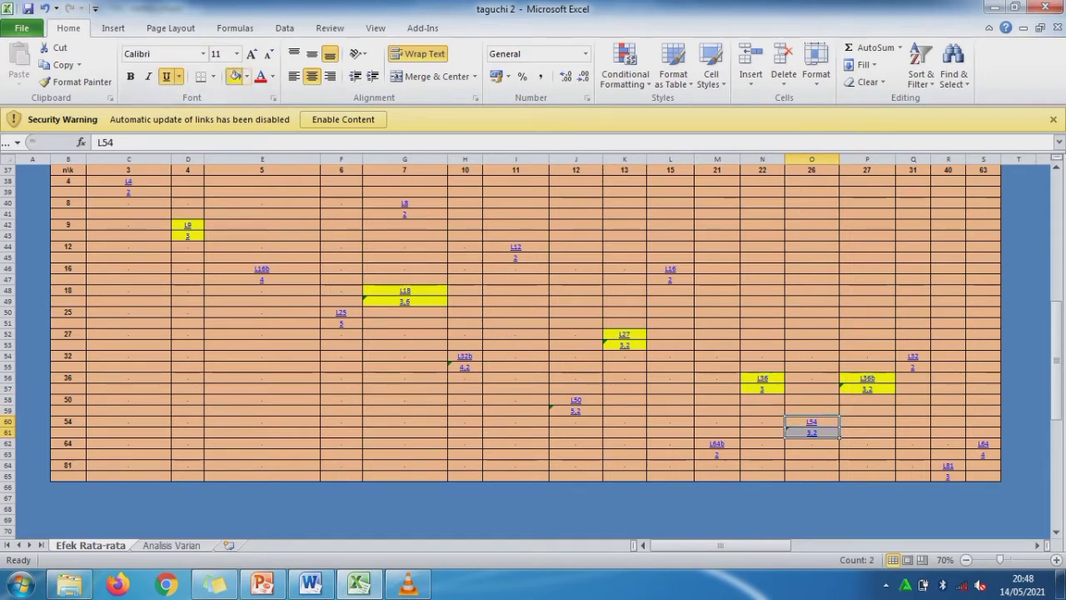
pyautogui.click(235, 76)
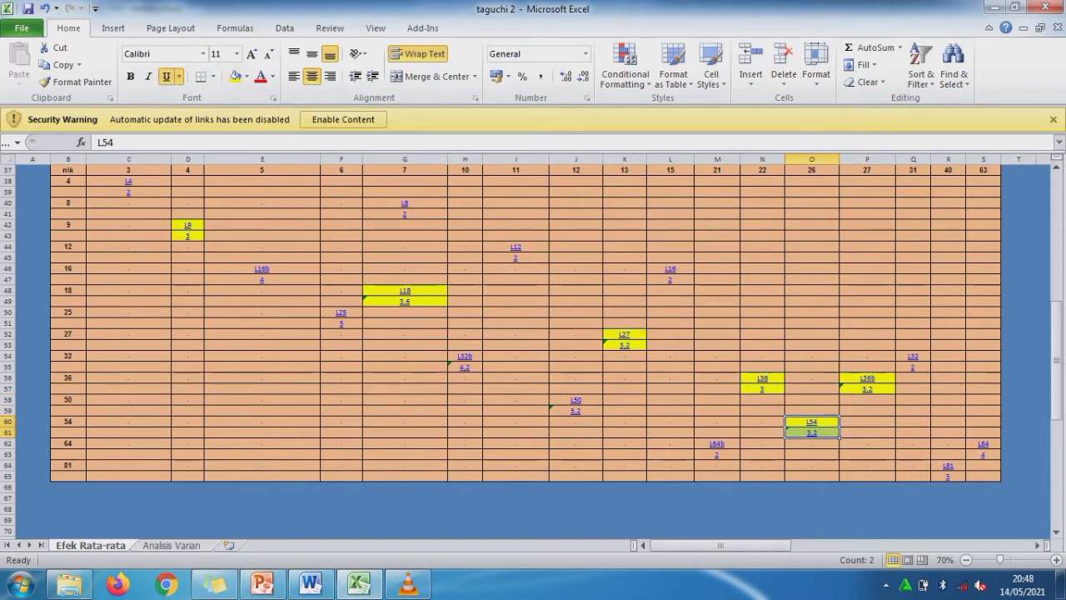
pyautogui.click(949, 444)
pyautogui.press('Down')
pyautogui.press('Down')
pyautogui.hotkey('shift', 'Down')
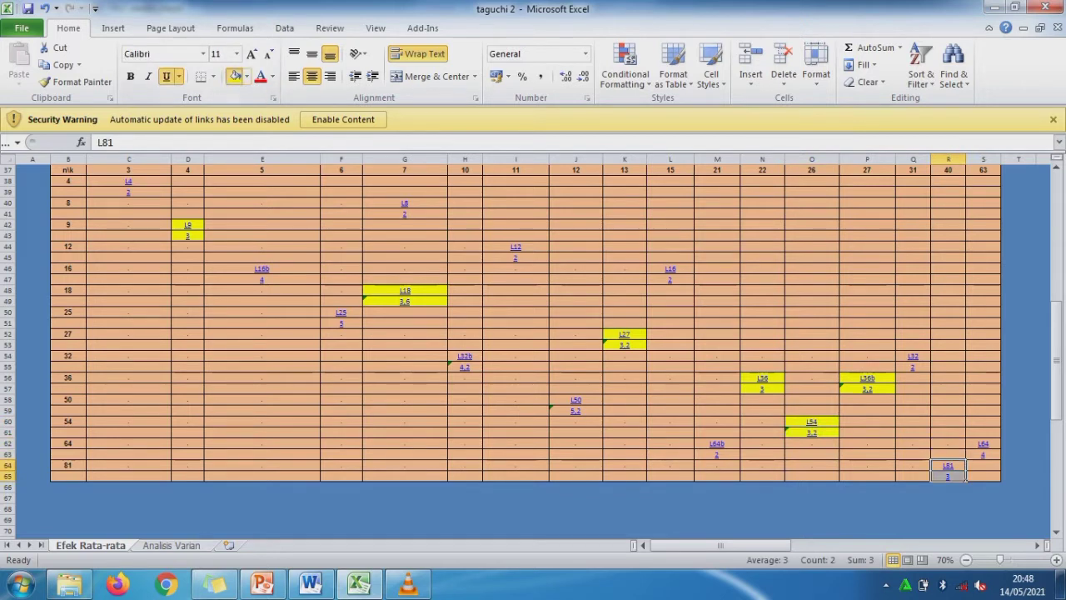
pyautogui.click(234, 76)
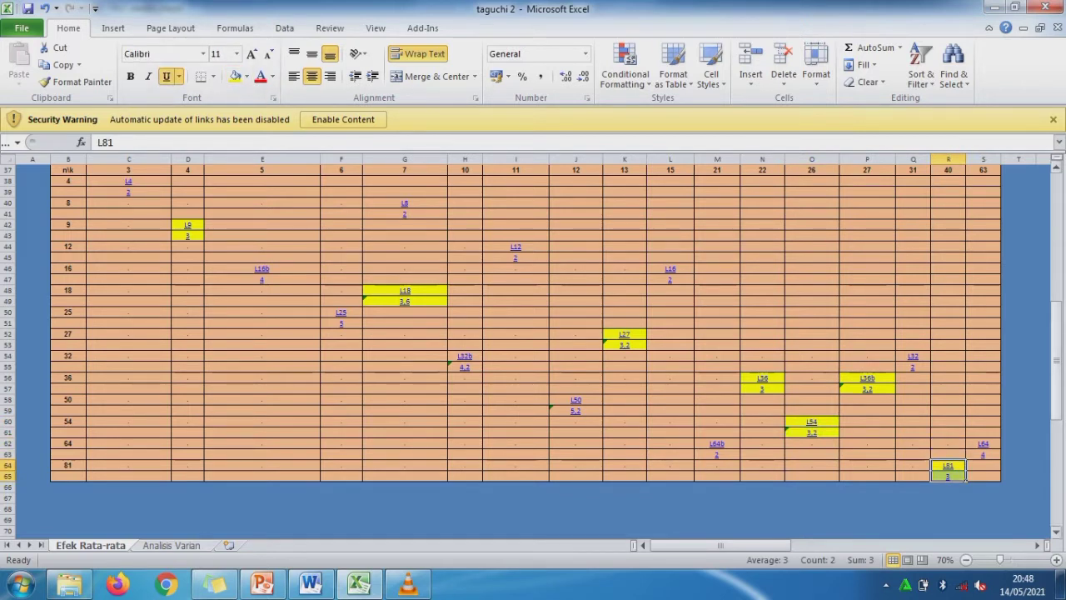
# - Calculate the L9 matrix's degrees of freedom in the Derajad Kebebasan Matriks row, D28, with =4*(3-1)
pyautogui.scroll(6, 533, 333)
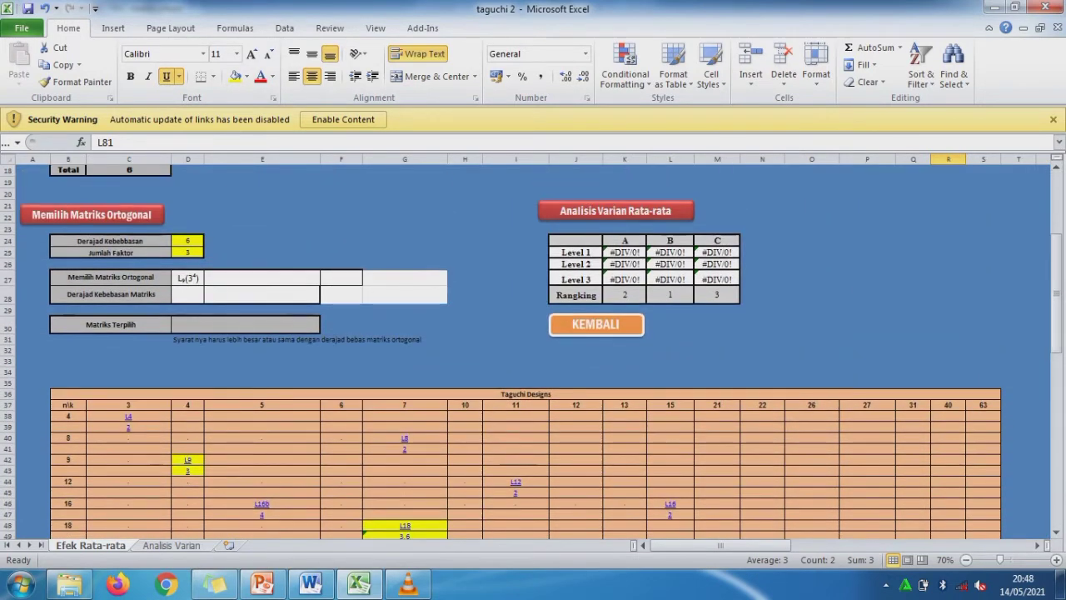
pyautogui.click(189, 294)
pyautogui.write('=')
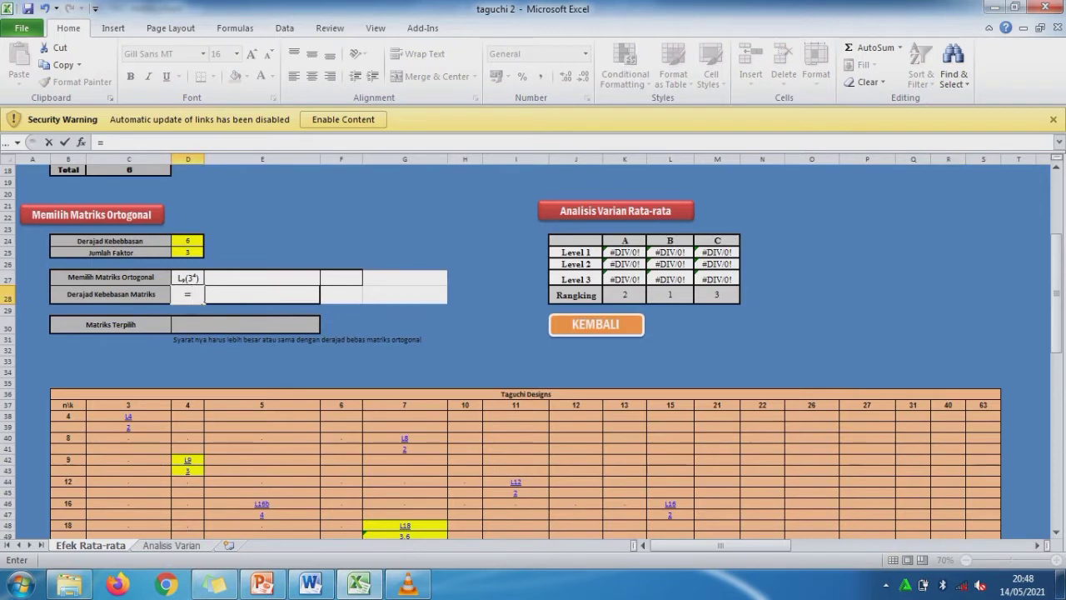
pyautogui.write('4*(3-1)')
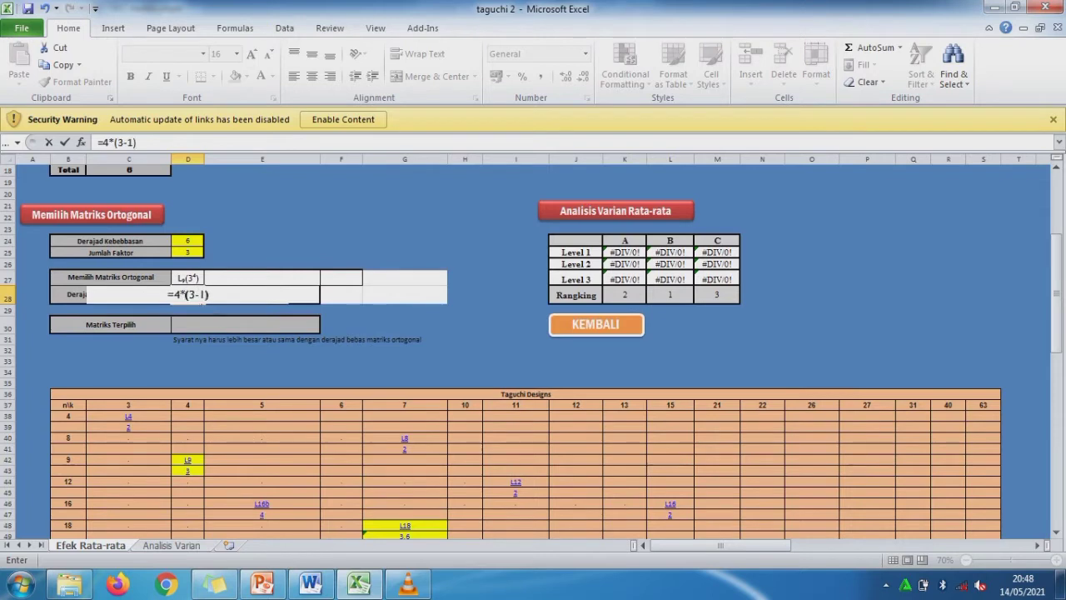
pyautogui.press('Return')
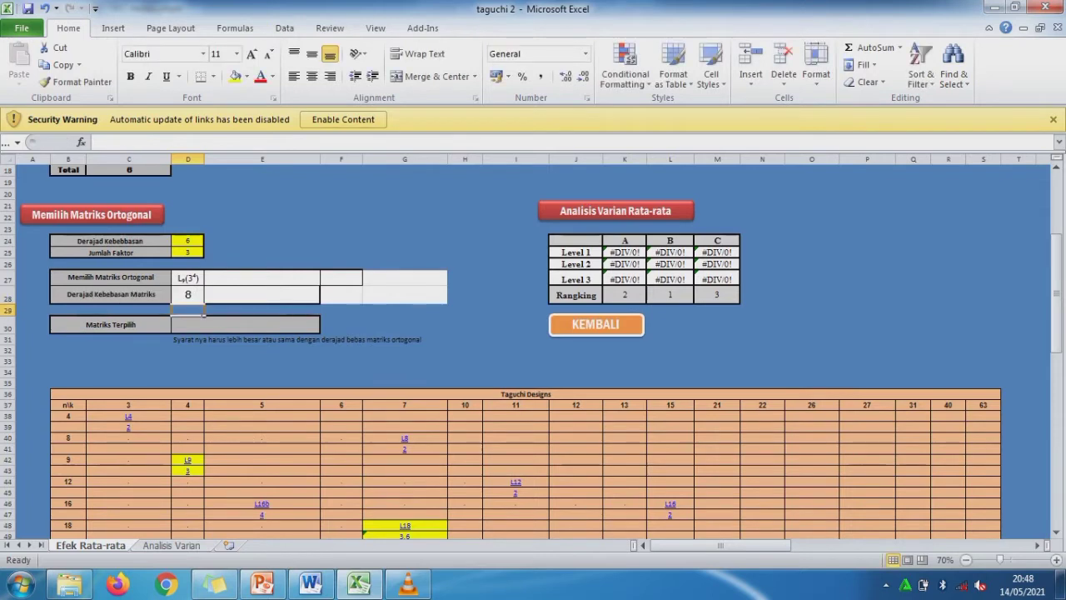
# - Copy the L9 label from D27 into E27 and change it to L18(37)
pyautogui.click(319, 283)
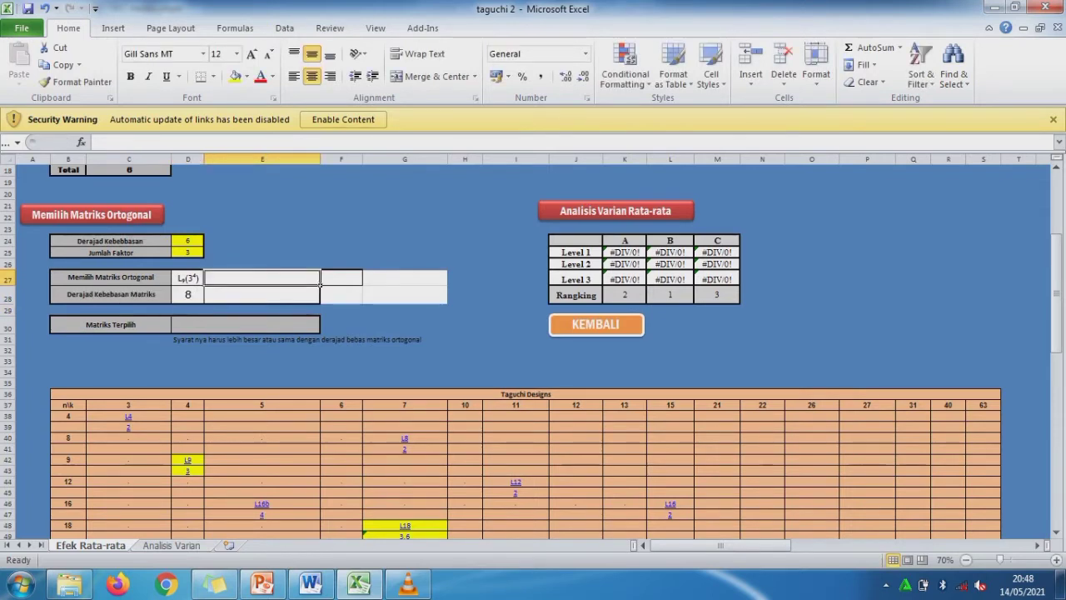
pyautogui.press('Left')
pyautogui.hotkey('ctrl', 'c')
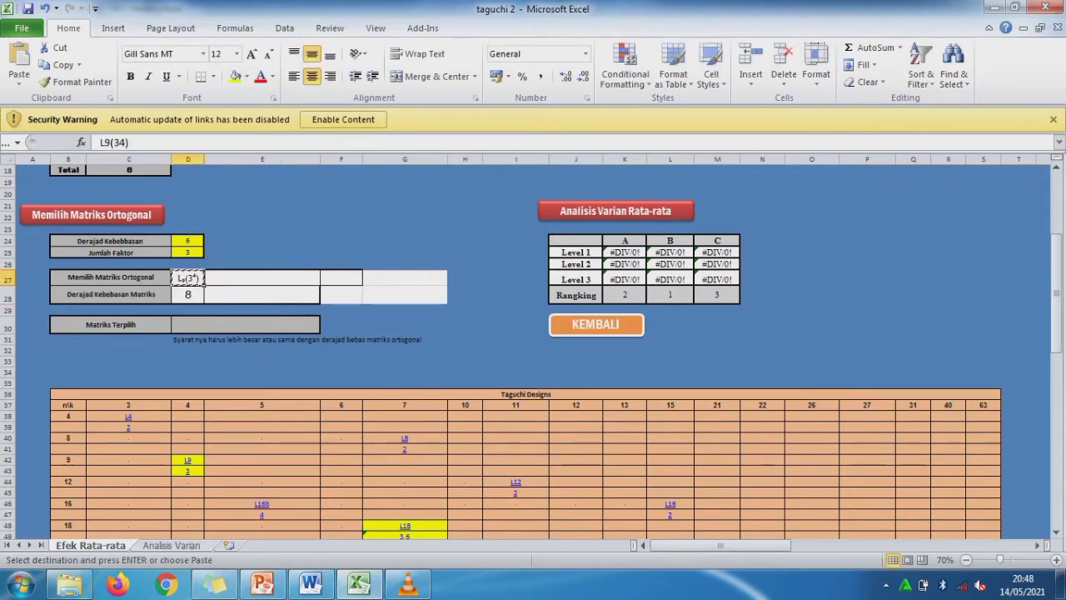
pyautogui.hotkey('ctrl', 'v')
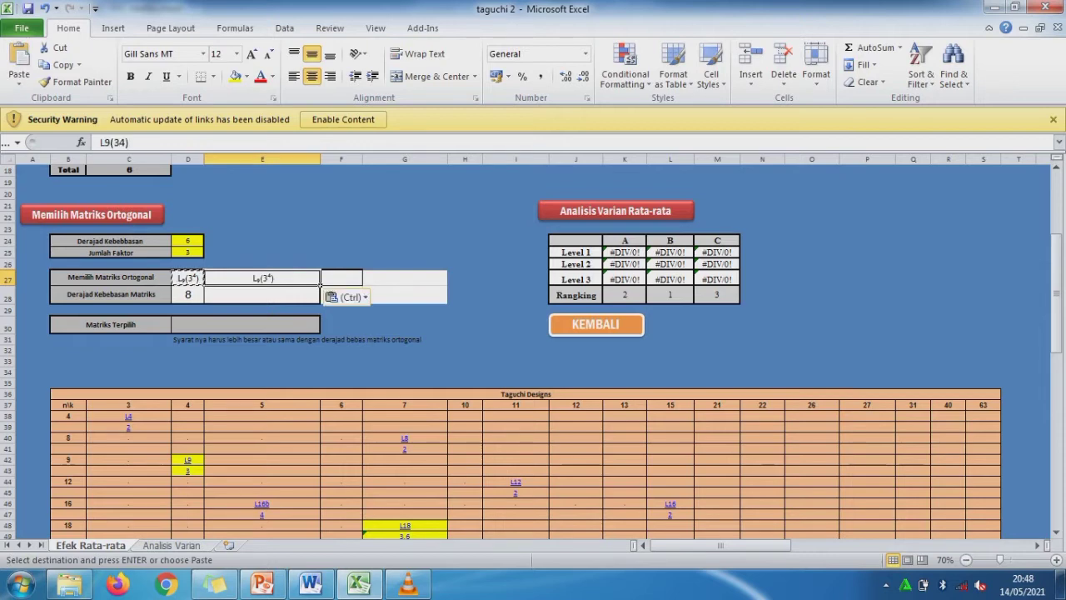
pyautogui.click(110, 142)
pyautogui.press('BackSpace')
pyautogui.write('18')
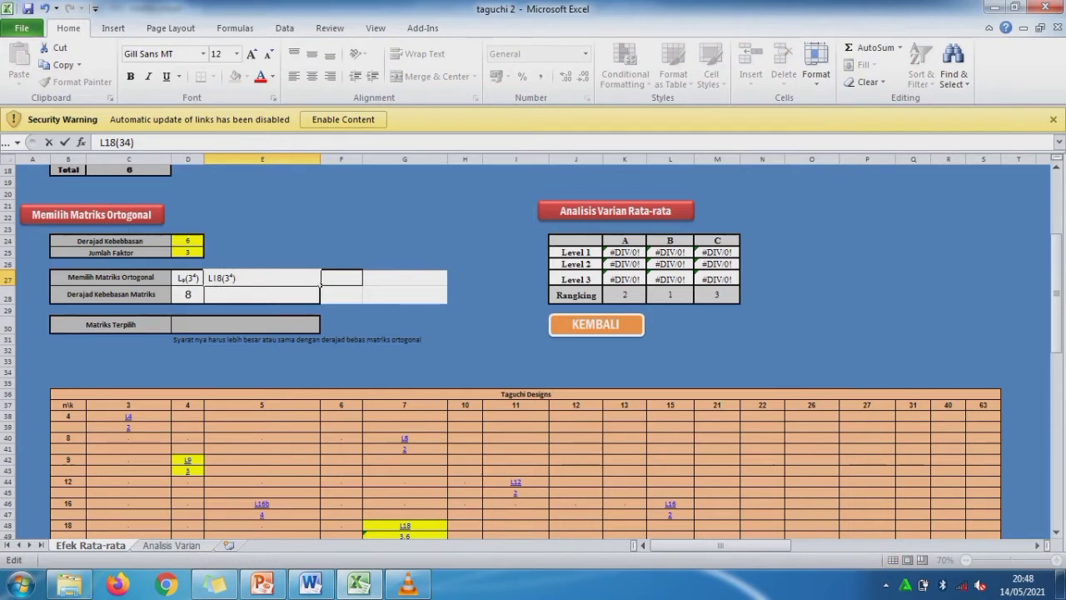
pyautogui.press('BackSpace')
pyautogui.write('7')
# - Copy the degrees-of-freedom formula from D28 into E28 and change it to =7*(3-1)
pyautogui.click(188, 294)
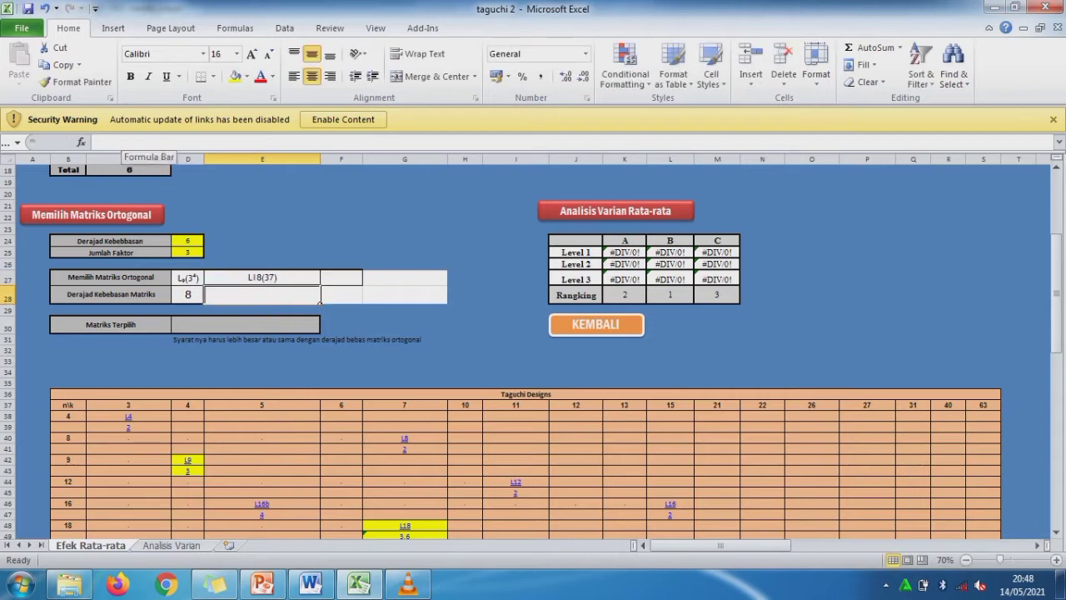
pyautogui.hotkey('ctrl', 'c')
pyautogui.click(319, 298)
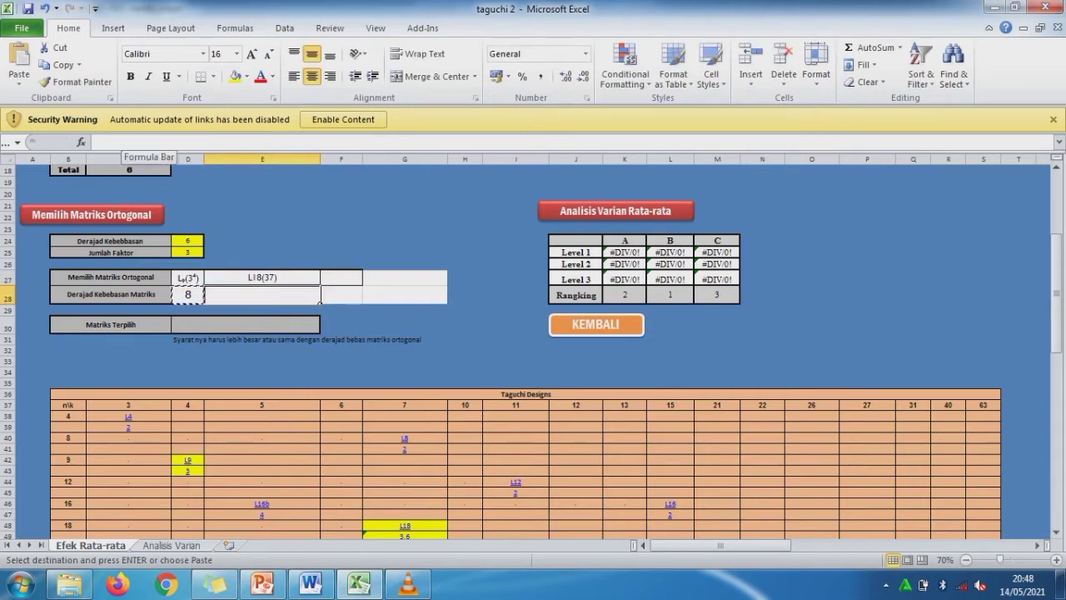
pyautogui.hotkey('ctrl', 'v')
pyautogui.click(109, 143)
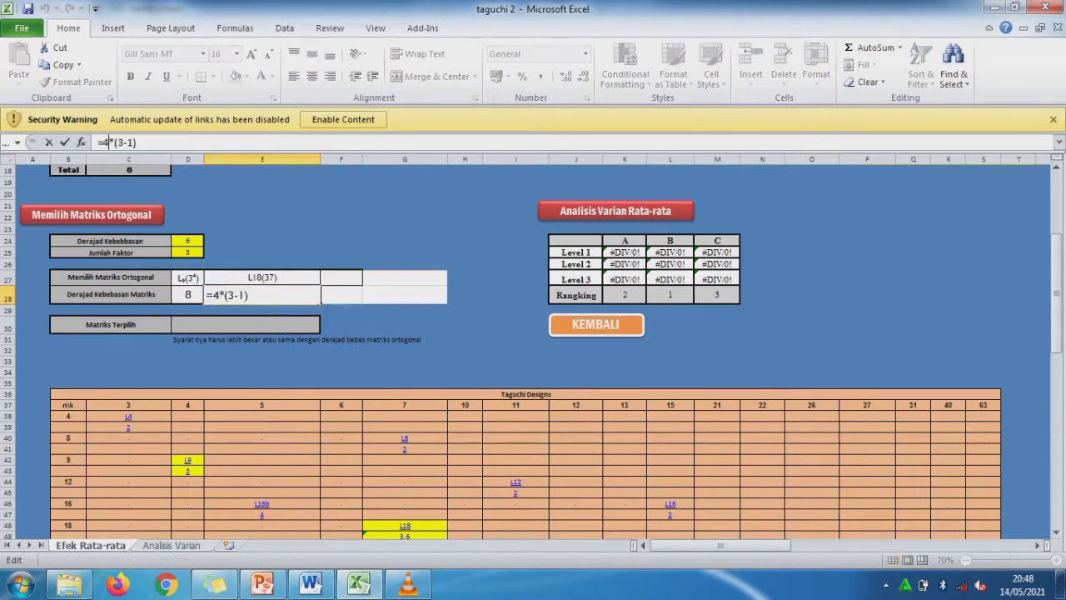
pyautogui.press('BackSpace')
pyautogui.write('7')
pyautogui.press('Return')
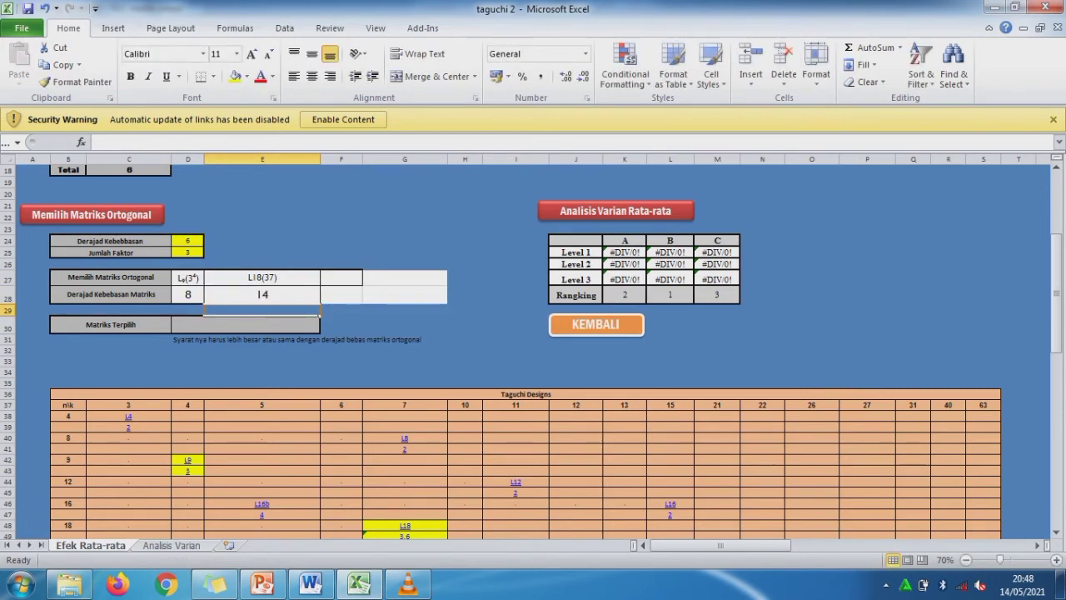
# - Copy the L18 label from E27 into F27 and change it to L27(3(13))
pyautogui.press('Up')
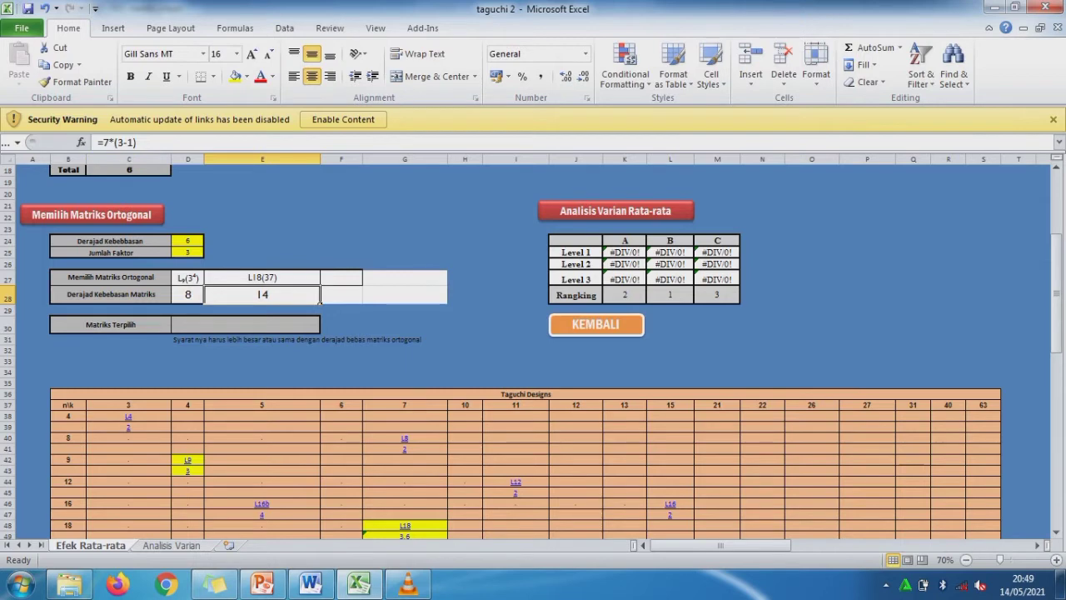
pyautogui.press('Up')
pyautogui.hotkey('ctrl', 'c')
pyautogui.press('Right')
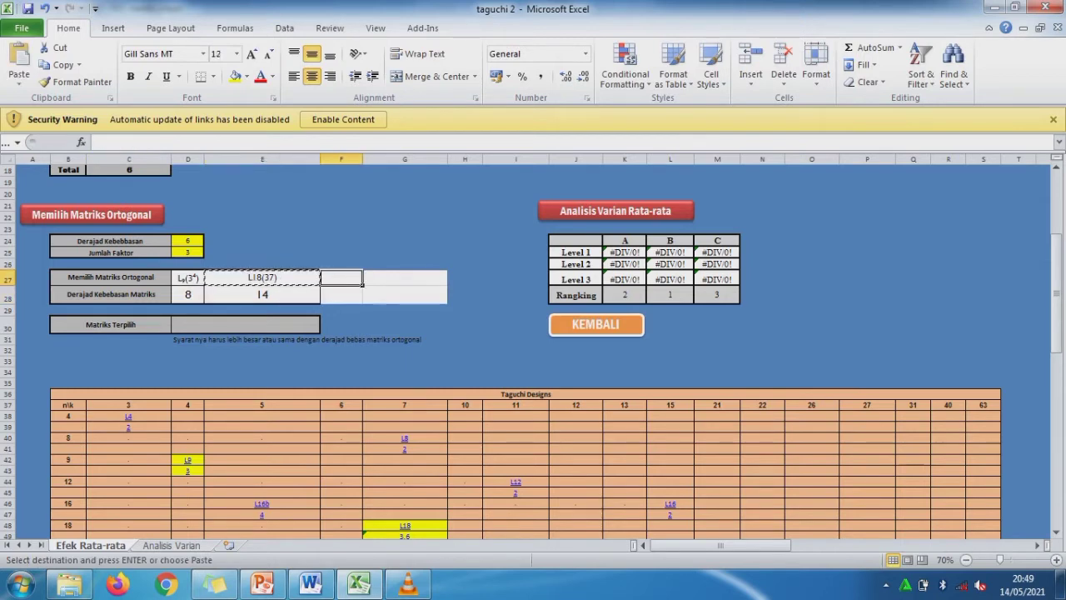
pyautogui.hotkey('ctrl', 'v')
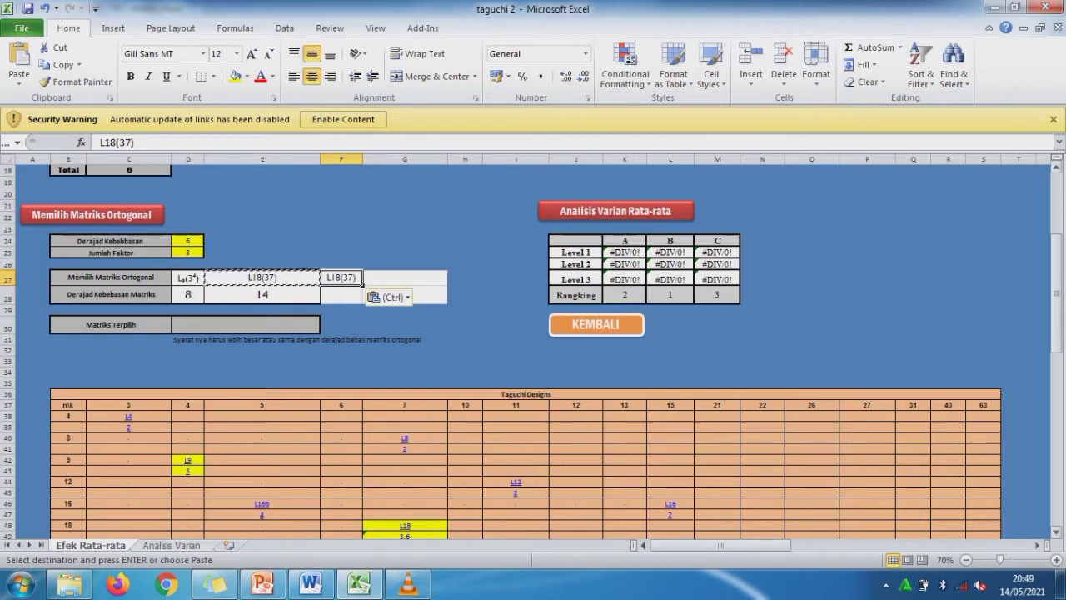
pyautogui.moveTo(1057, 291)
pyautogui.mouseDown()
pyautogui.moveTo(1056, 308)
pyautogui.moveTo(1056, 296)
pyautogui.mouseUp()
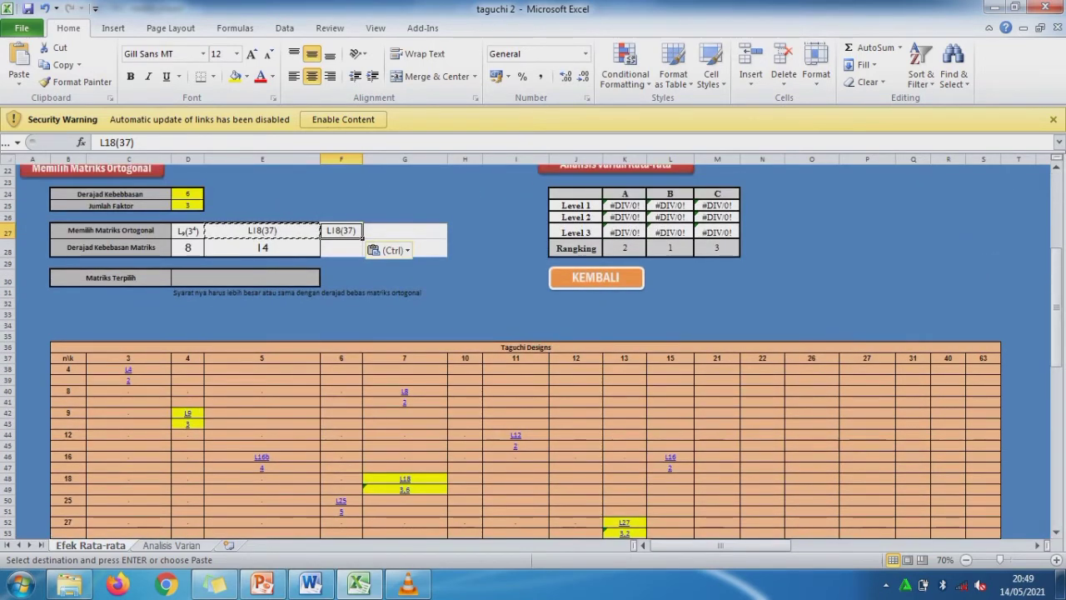
pyautogui.click(116, 142)
pyautogui.press('BackSpace')
pyautogui.press('BackSpace')
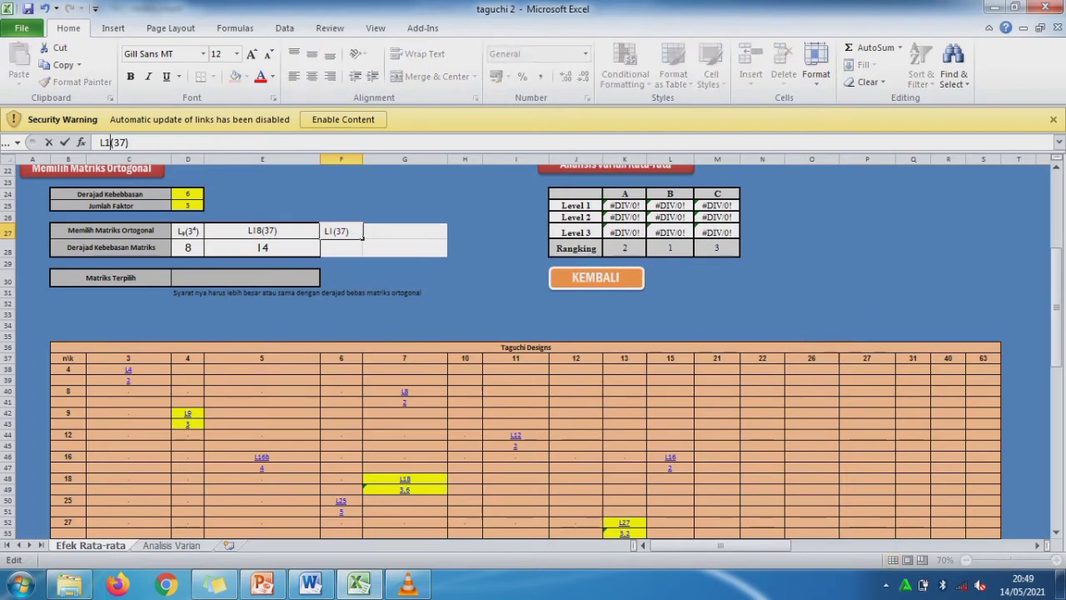
pyautogui.write('27')
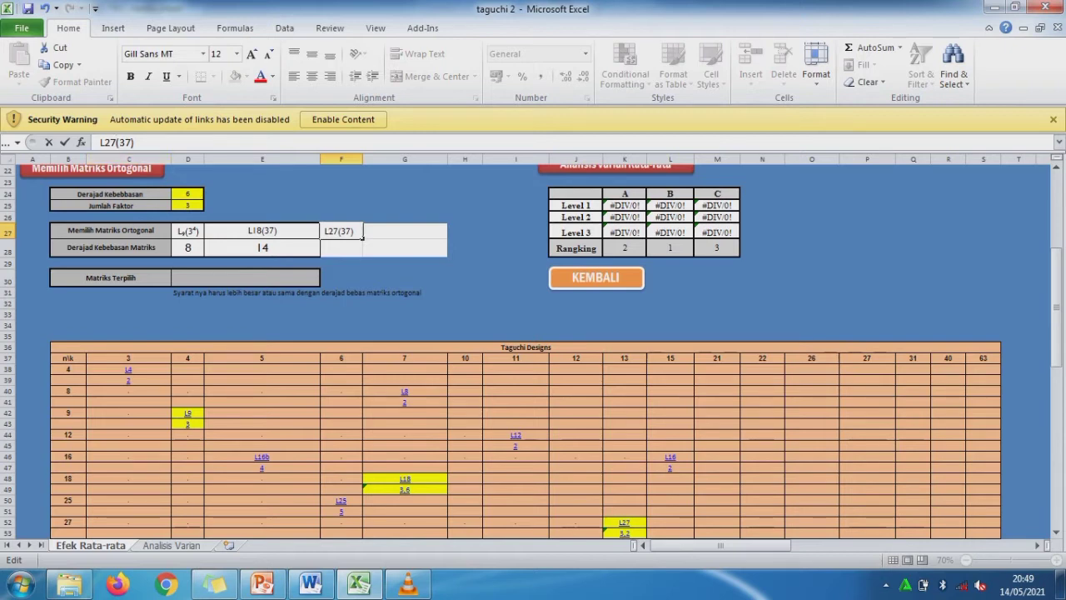
pyautogui.press('BackSpace')
pyautogui.write('(13')
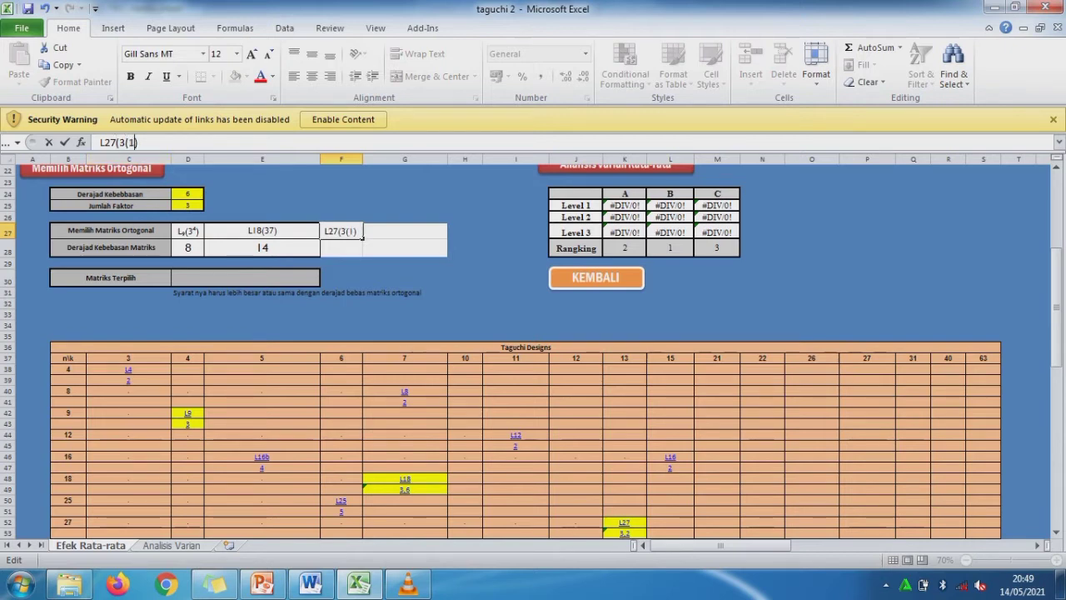
pyautogui.press('Return')
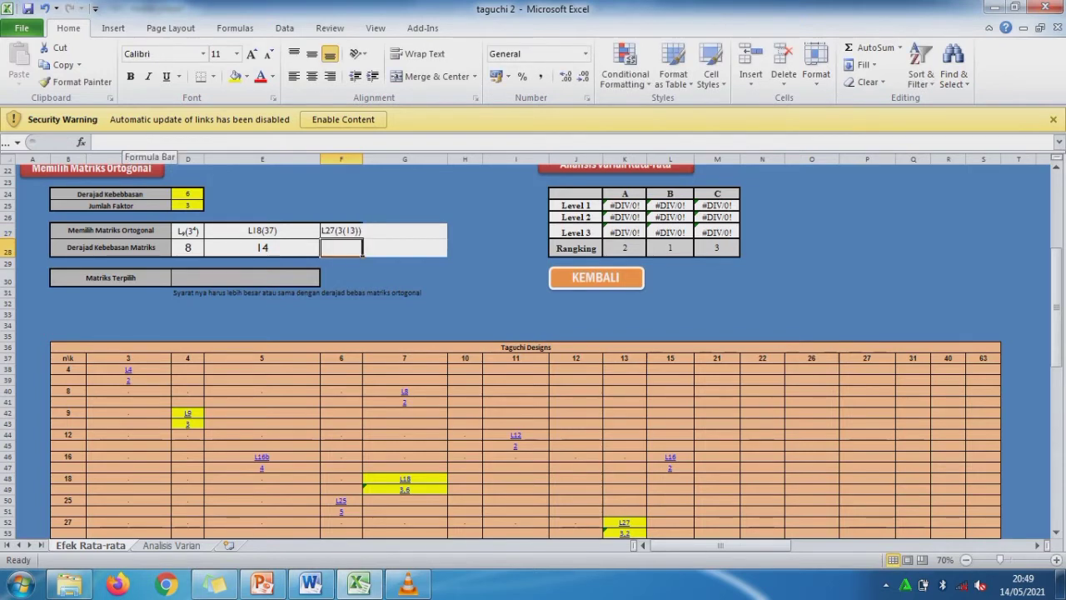
# - Calculate the L27 matrix's degrees of freedom in F28 with =13*(3-1)
pyautogui.write('=13*(')
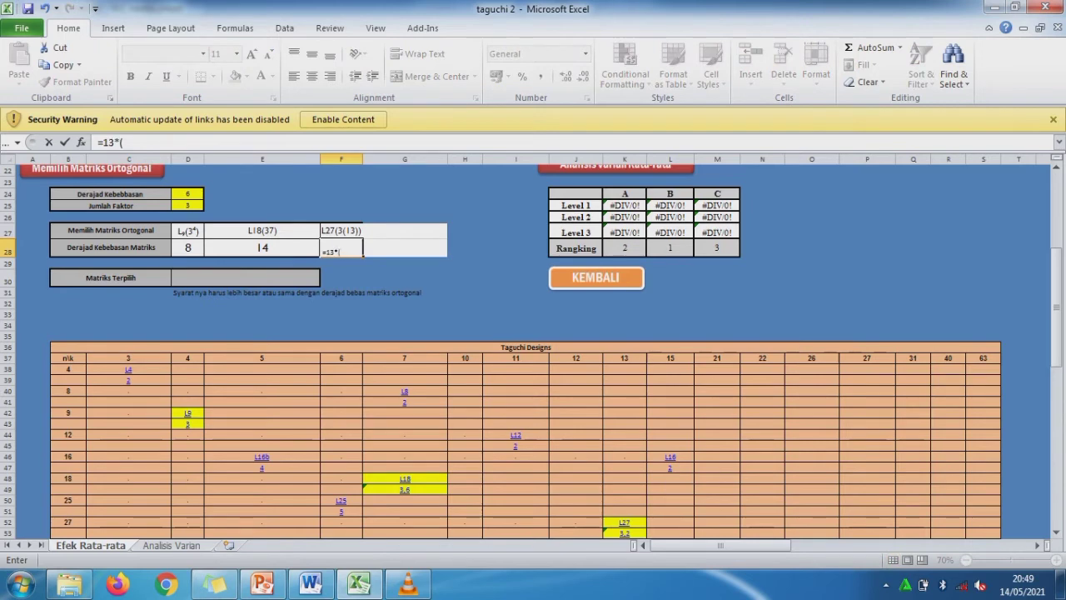
pyautogui.write('3-1')
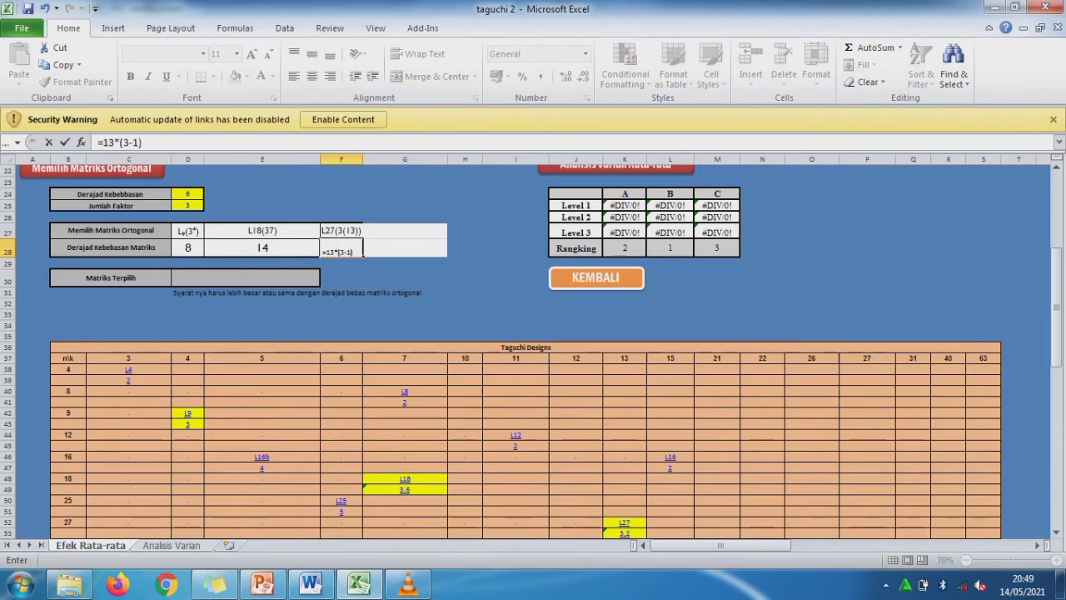
pyautogui.press('Return')
pyautogui.press('Up')
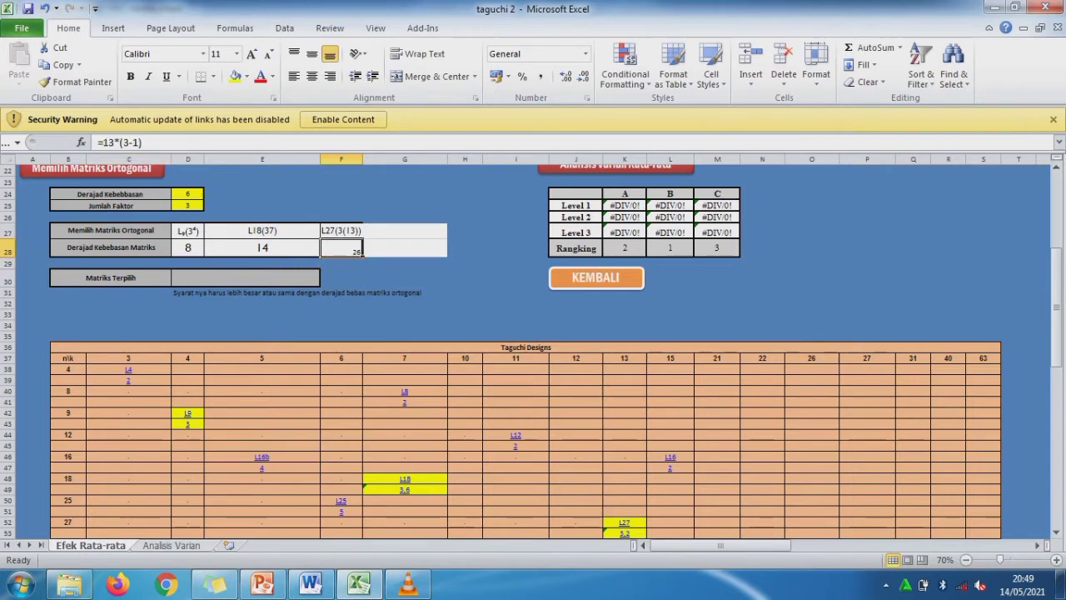
# - Set the Matriks Terpilih cell D30 to reference the L9 label in D27, and select the criterion note in row 31
pyautogui.click(201, 195)
pyautogui.click(246, 279)
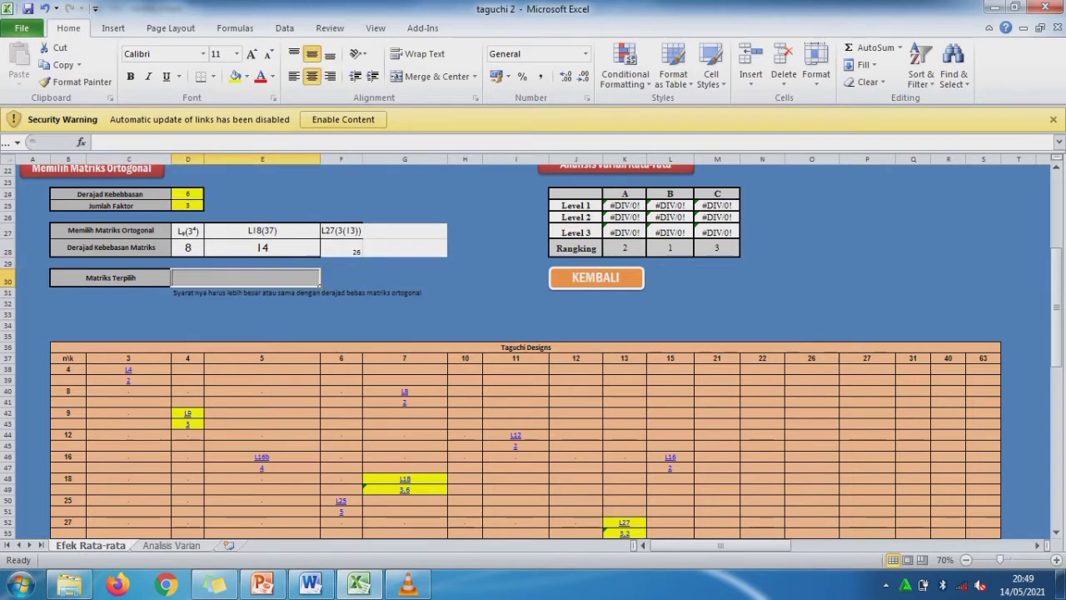
pyautogui.write('=')
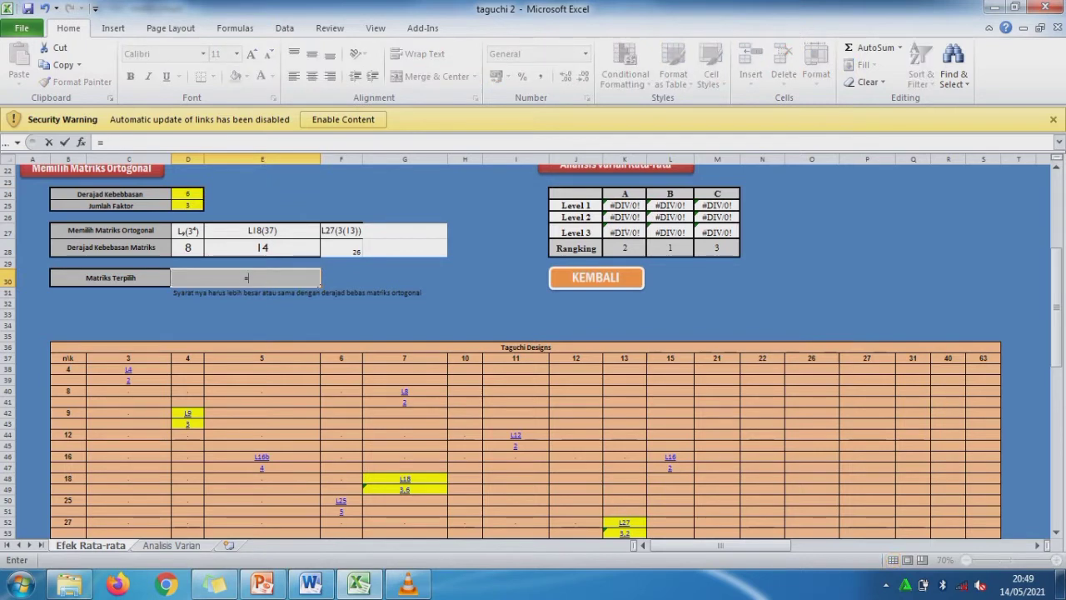
pyautogui.click(187, 231)
pyautogui.press('Return')
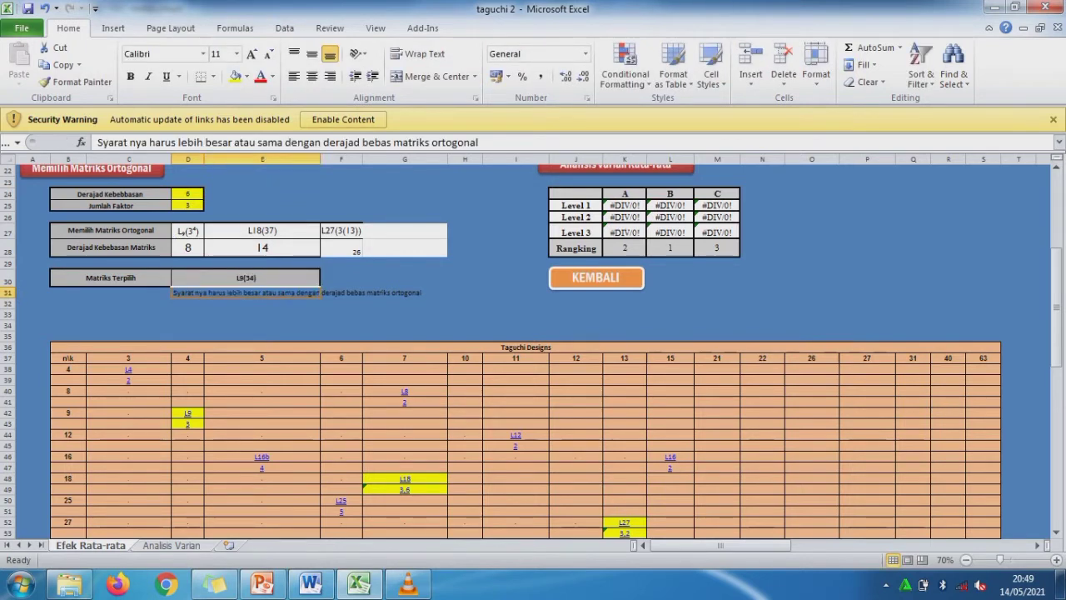
pyautogui.hotkey('shift', 'Right')
pyautogui.hotkey('shift', 'Right')
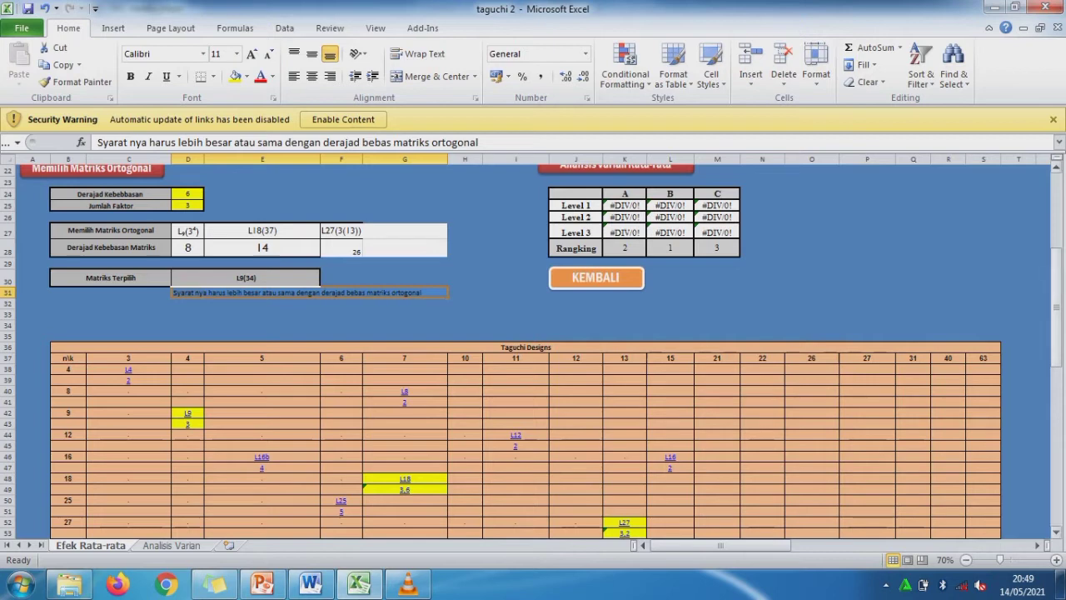
# - Fill the experiment numbers 1 to 9 in J6:J14 of the Hasil Percobaan Eksperimen table with yellow
pyautogui.moveTo(1057, 310); pyautogui.dragTo(1056, 229)
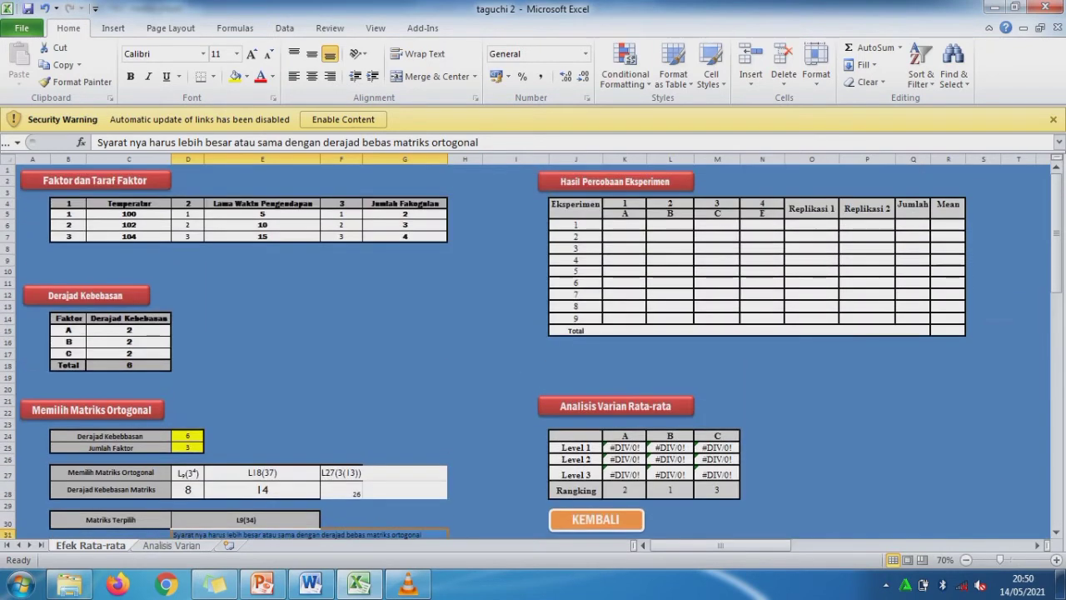
pyautogui.moveTo(575, 225); pyautogui.dragTo(575, 318)
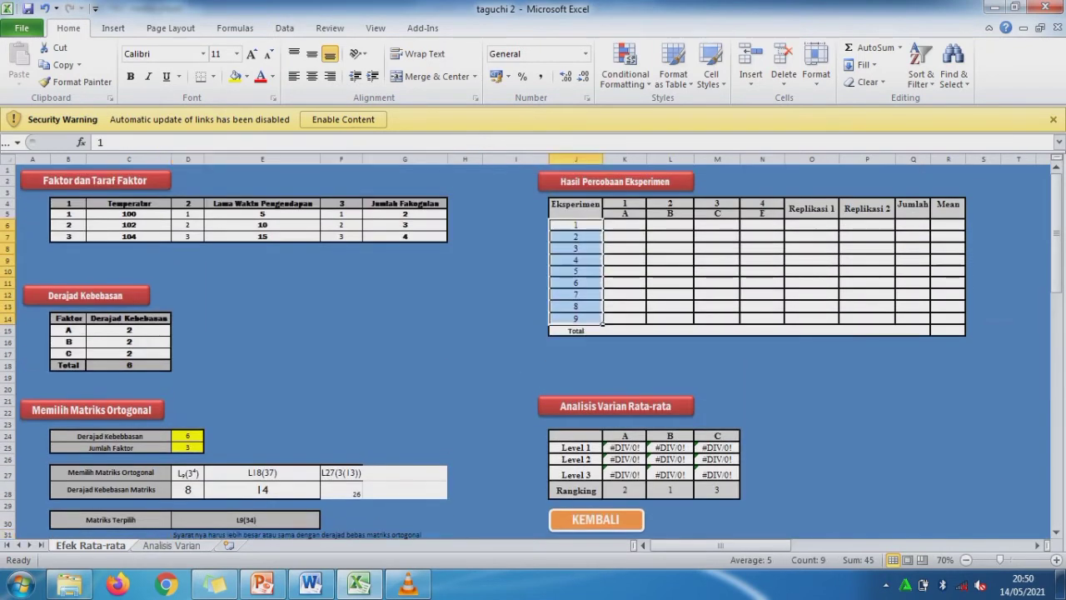
pyautogui.click(236, 76)
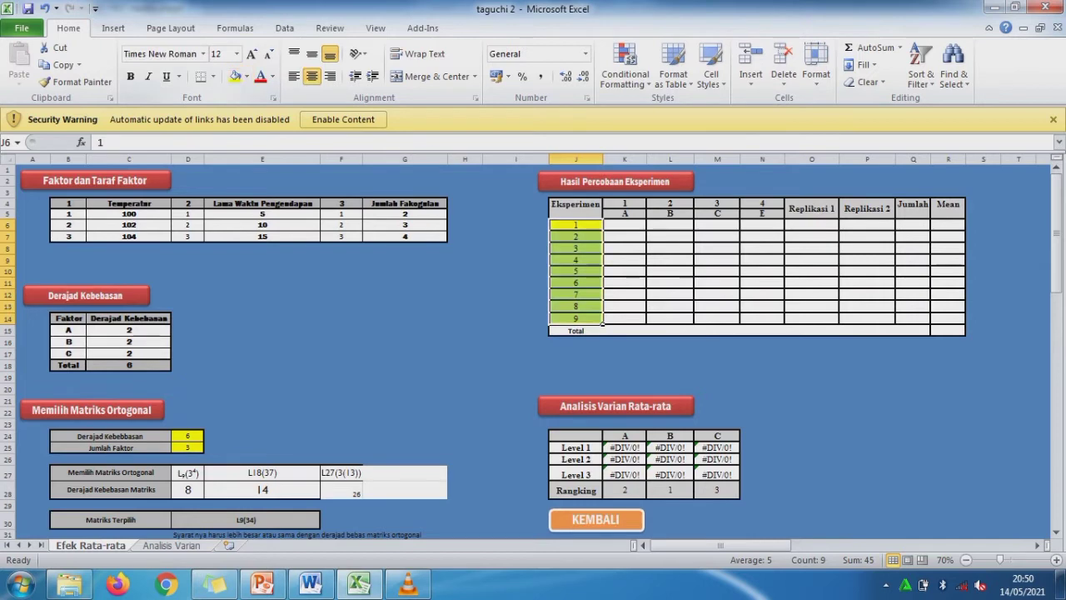
# - Fill the factor column numbers 1 to 3 in K4:M4 and the L9 degrees of freedom in D28 with yellow
pyautogui.click(645, 226)
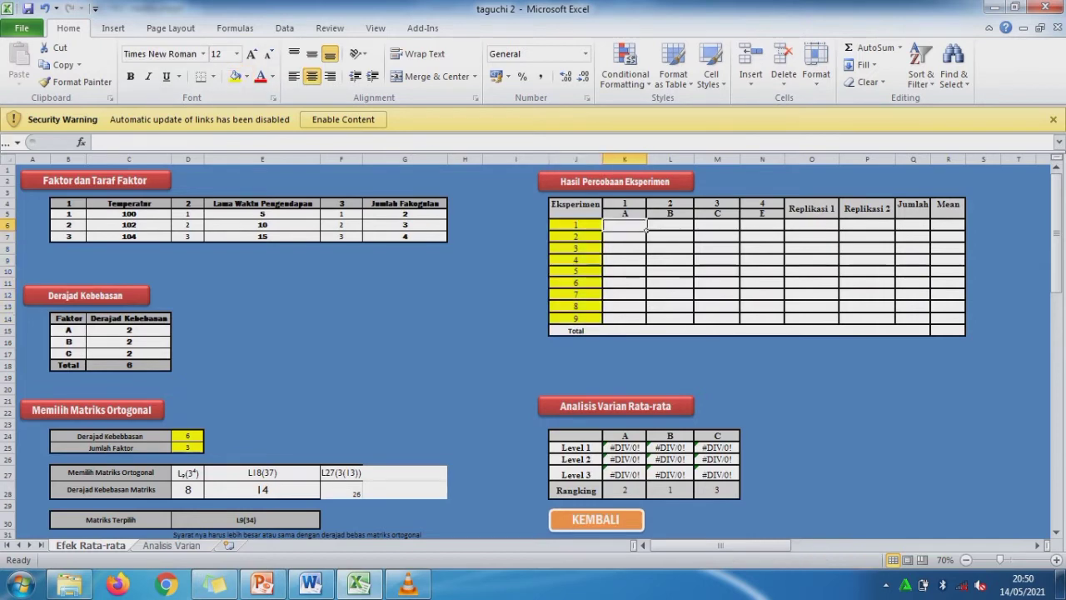
pyautogui.press('Up')
pyautogui.press('Up')
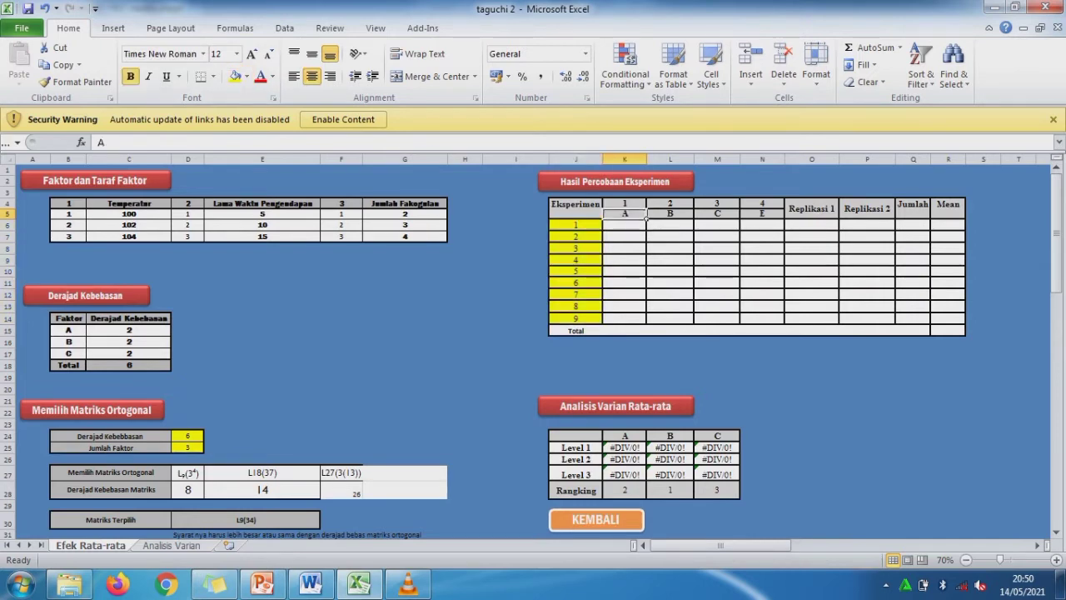
pyautogui.hotkey('shift', 'Right')
pyautogui.hotkey('shift', 'Right')
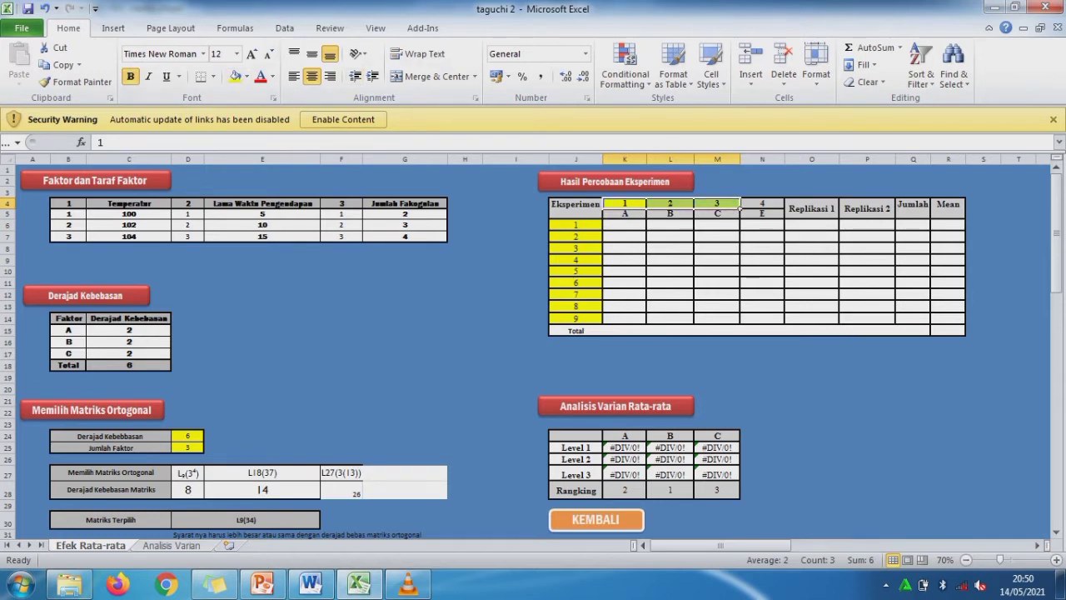
pyautogui.click(187, 490)
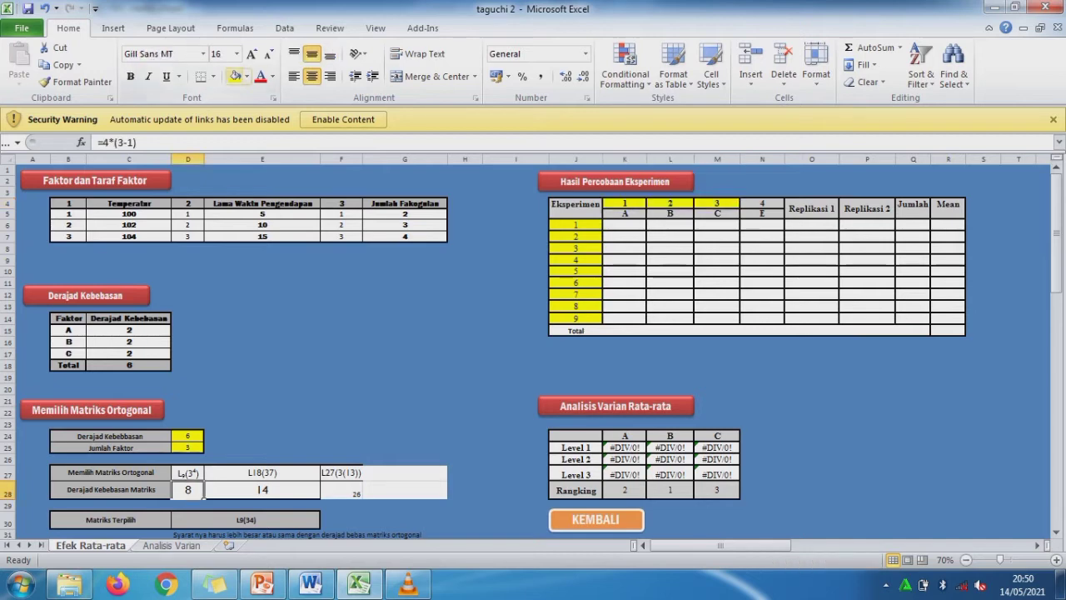
pyautogui.click(236, 76)
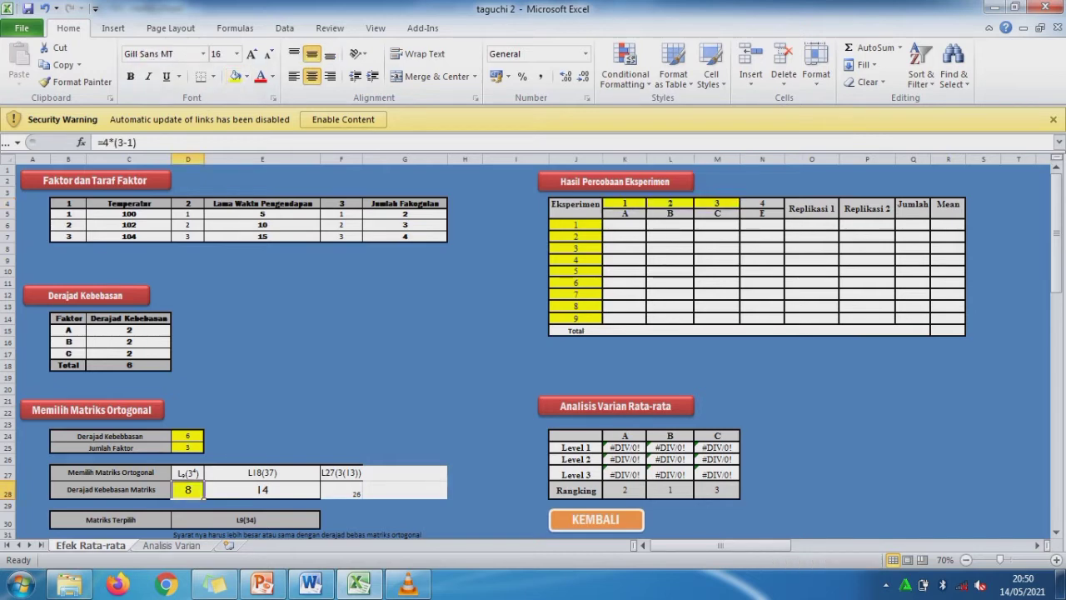
# - Enter level 1 for experiment 1 under factor A in K6
pyautogui.click(645, 226)
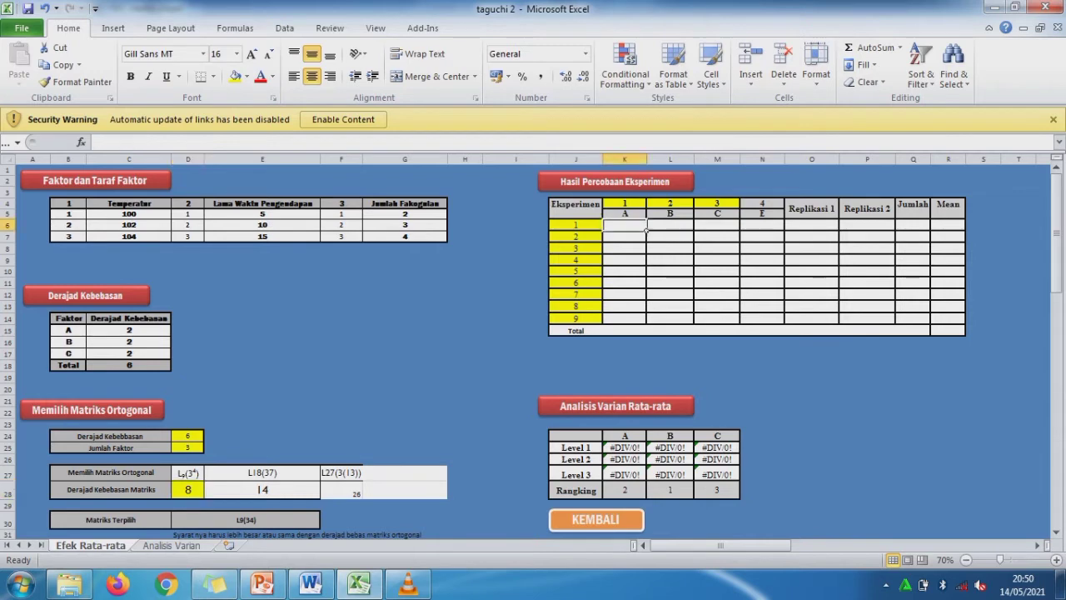
pyautogui.write('1')
pyautogui.press('Return')
pyautogui.write('2')
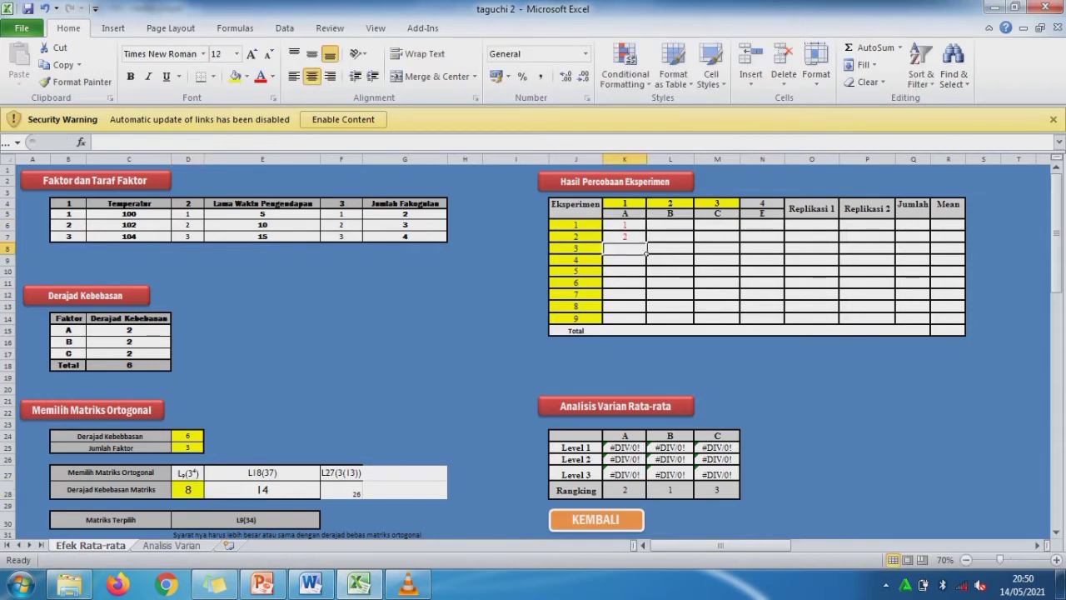
pyautogui.press('Return')
pyautogui.write('3')
pyautogui.press('Return')
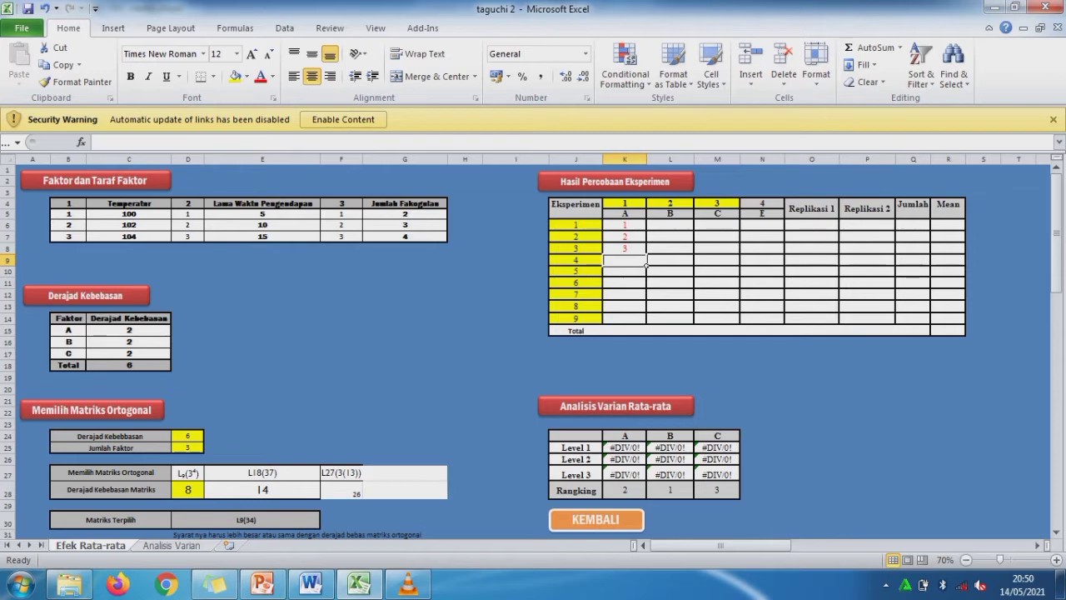
# - Set the factor A level to 1 for experiments 2 and 3 in K7:K8
pyautogui.click(635, 238)
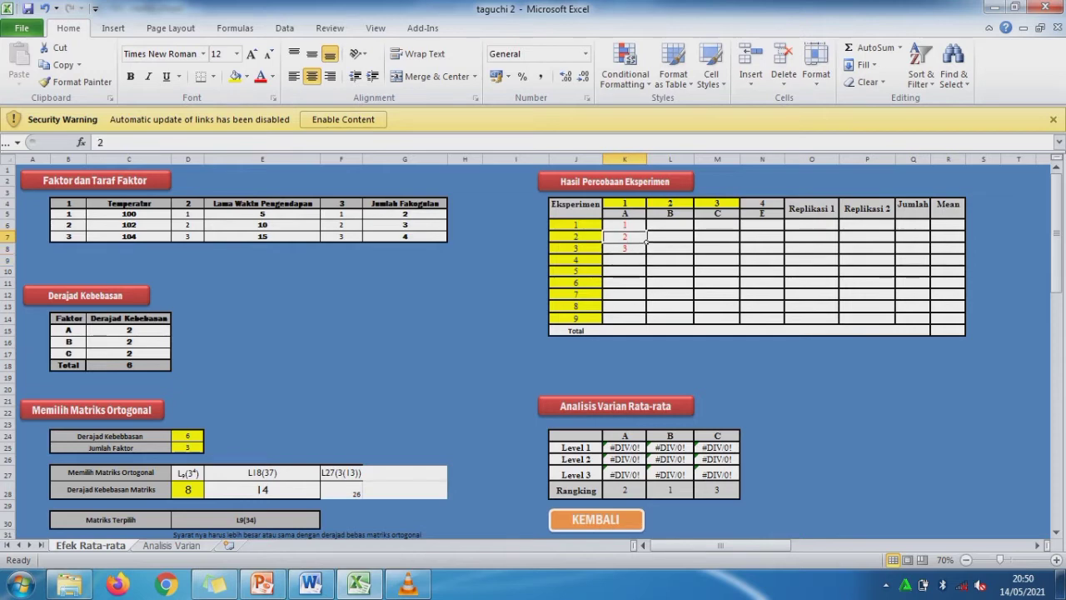
pyautogui.write('1')
pyautogui.press('Return')
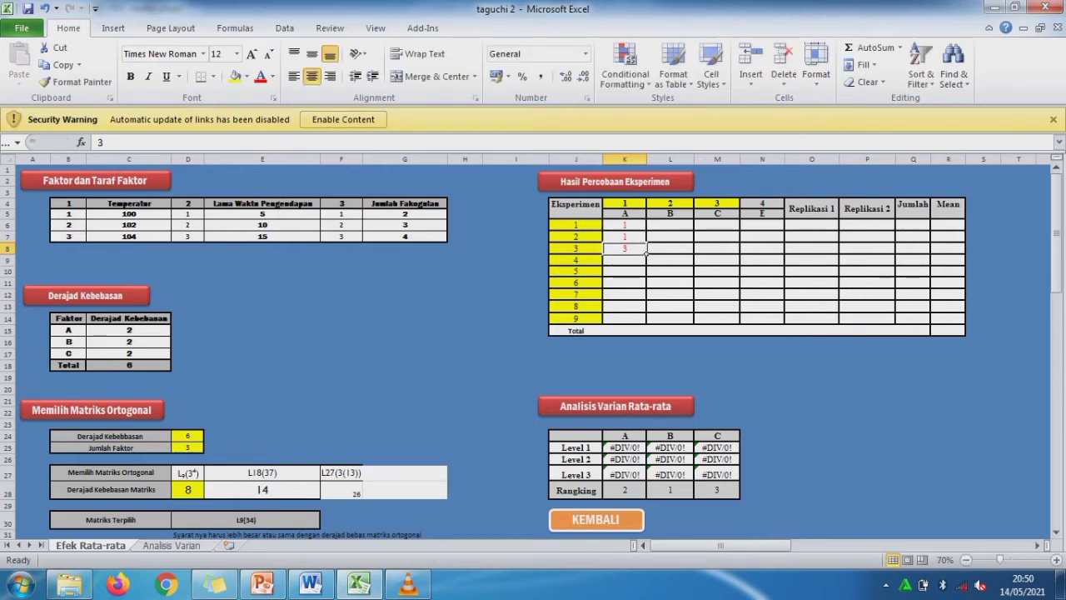
pyautogui.write('1')
pyautogui.press('Return')
# - Enter level 2 for experiments 4 to 6 under factor A in K9:K11
pyautogui.write('2')
pyautogui.press('Return')
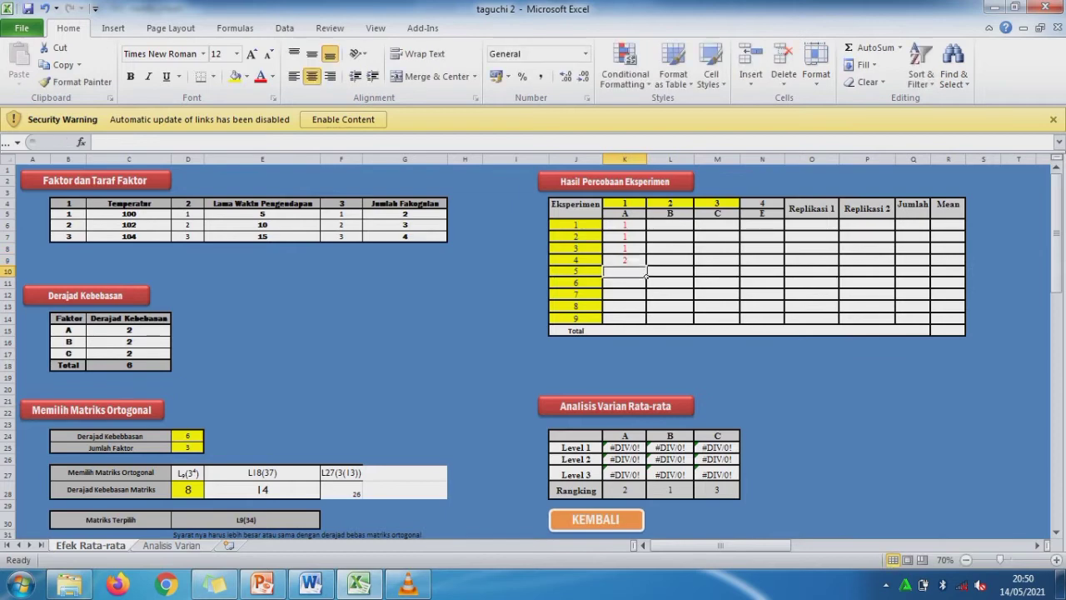
pyautogui.write('2')
pyautogui.press('Return')
pyautogui.write('2')
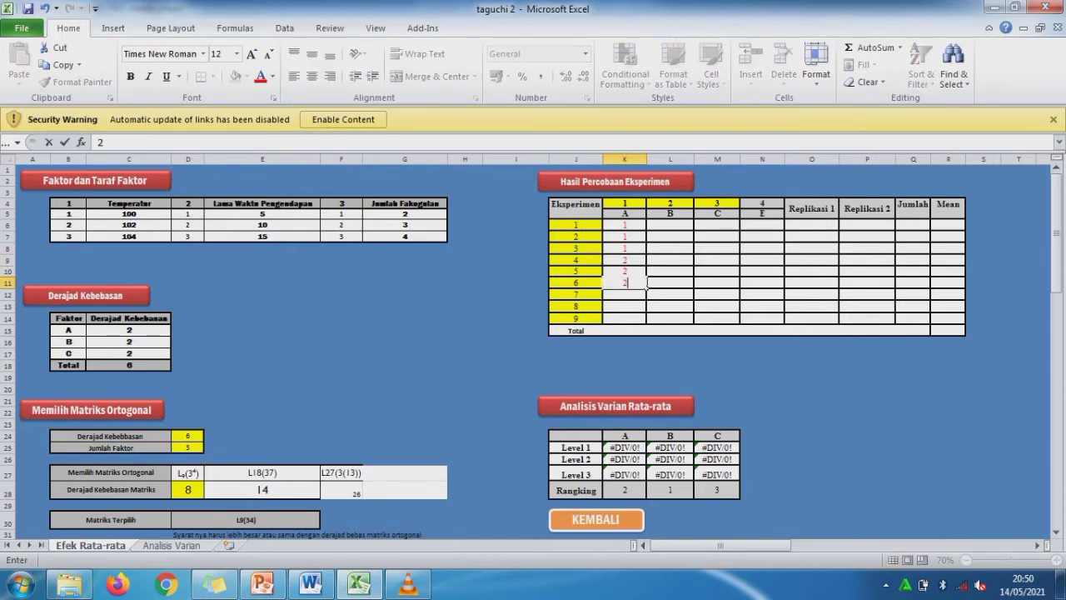
pyautogui.press('Return')
# - Enter level 3 for experiments 7 to 9 under factor A in K12:K14
pyautogui.write('3')
pyautogui.press('Return')
pyautogui.write('3')
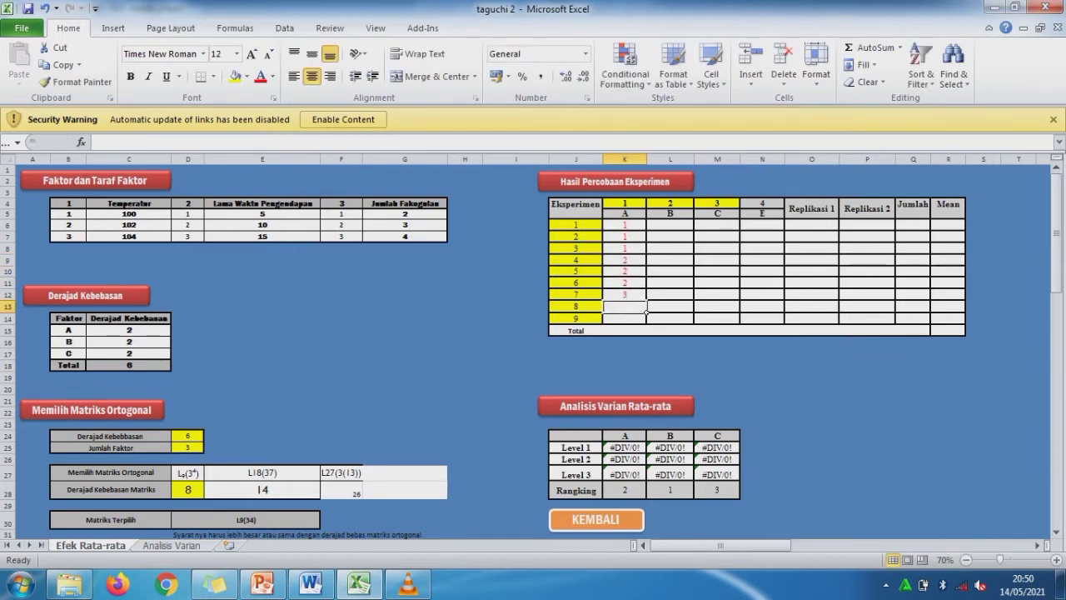
pyautogui.press('Return')
pyautogui.write('3')
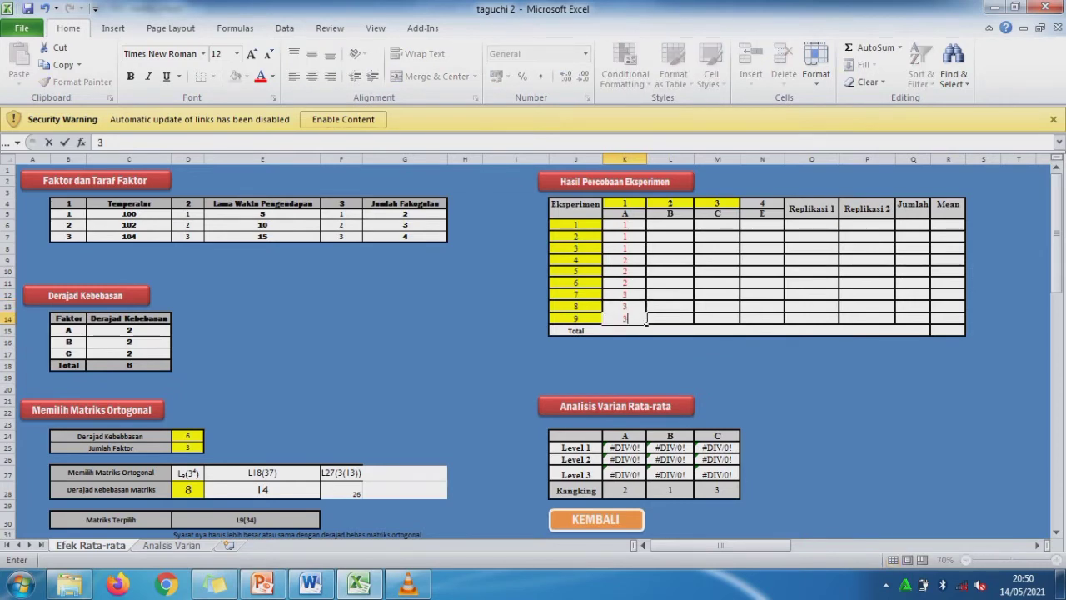
pyautogui.press('Right')
# - Enter levels 1, 2 and 3 for experiments 1 to 3 under factor B in L6:L8
pyautogui.press('Up')
pyautogui.press('Up')
pyautogui.press('Up')
pyautogui.press('Up')
pyautogui.press('Up')
pyautogui.press('Up')
pyautogui.press('Up')
pyautogui.press('Up')
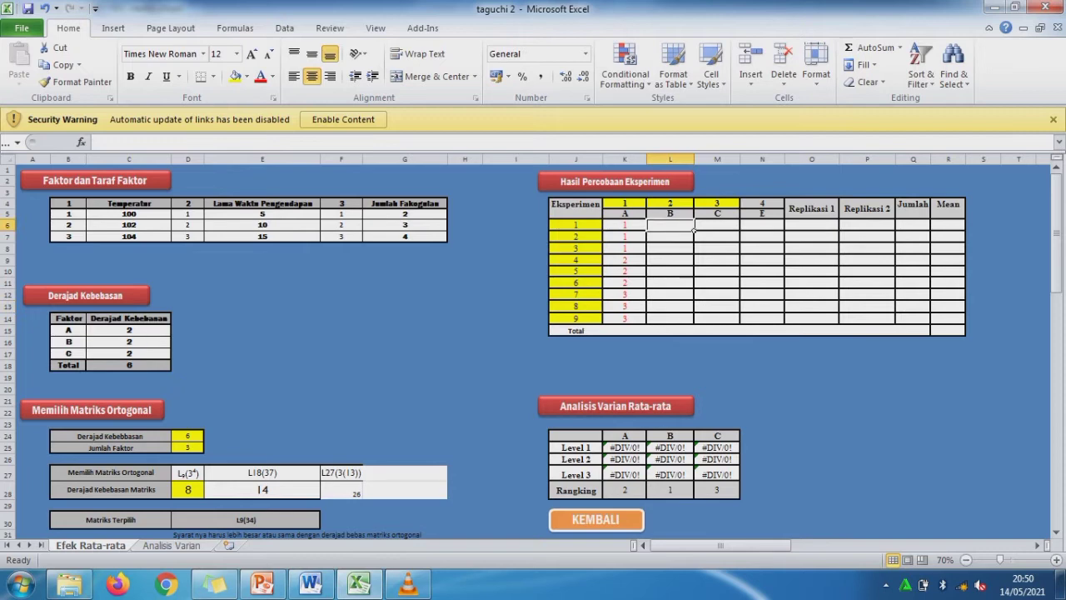
pyautogui.write('1')
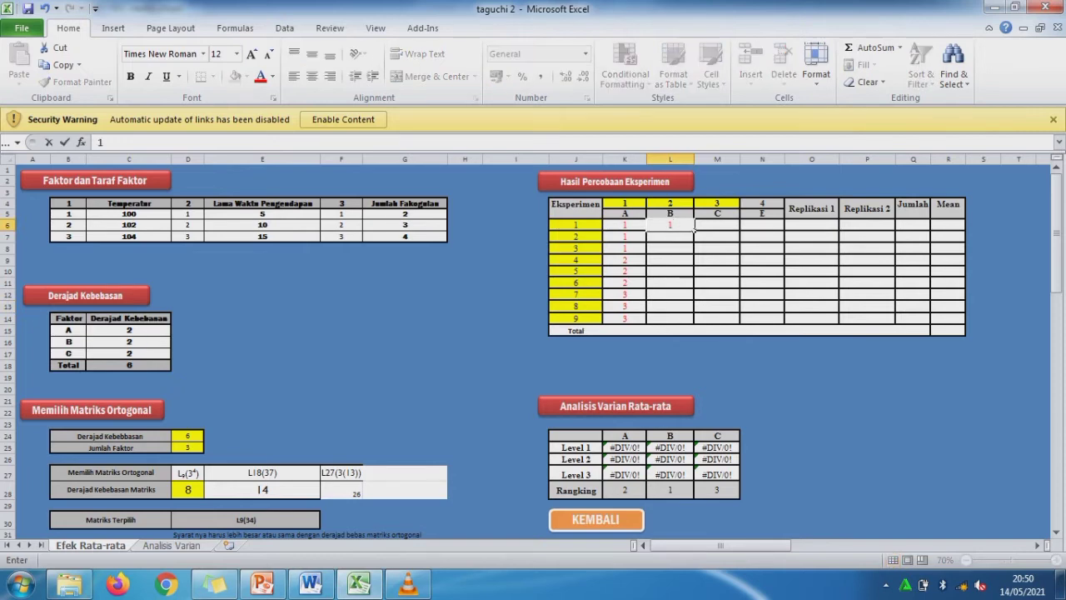
pyautogui.press('Return')
pyautogui.write('2')
pyautogui.press('Return')
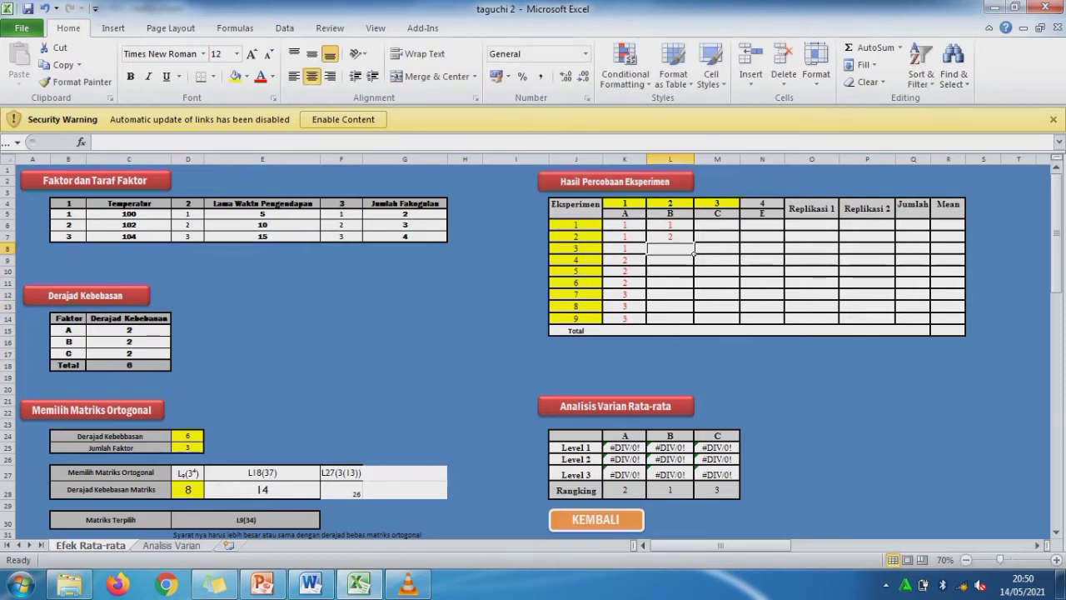
pyautogui.write('3')
pyautogui.press('Return')
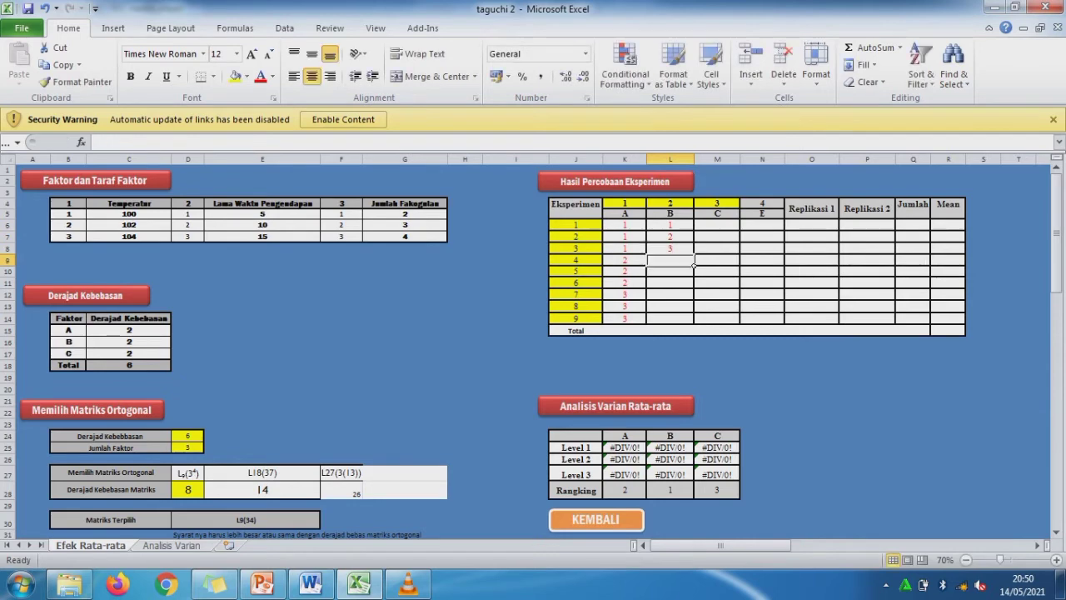
# - Enter levels 1, 2 and 3 for experiments 4 to 6 under factor B in L9:L11
pyautogui.write('1')
pyautogui.press('Return')
pyautogui.write('2')
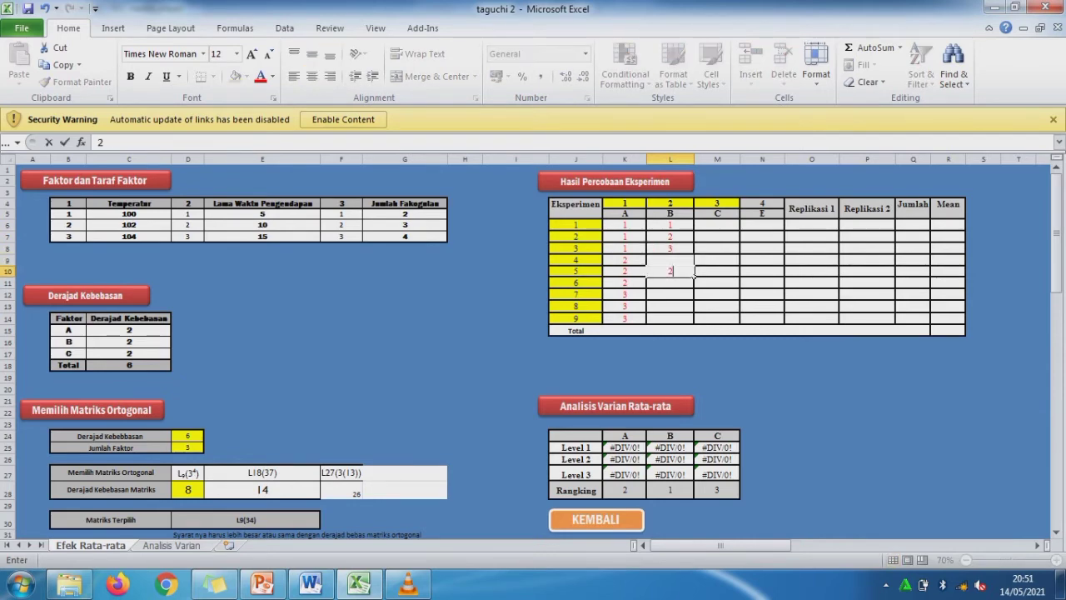
pyautogui.press('Return')
pyautogui.write('3')
pyautogui.press('Return')
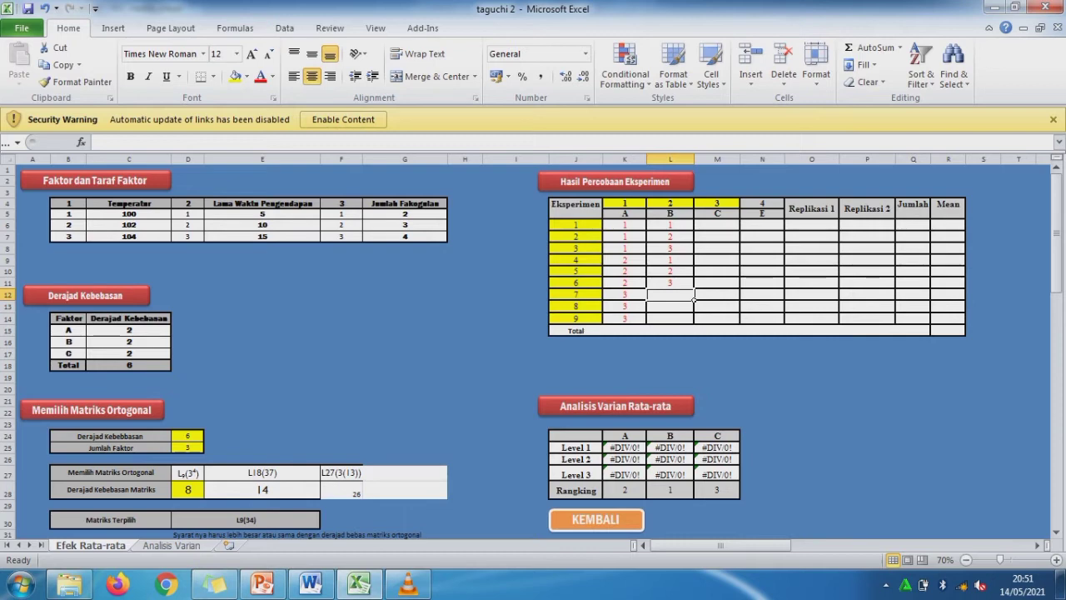
# - Enter levels 1, 2 and 3 for experiments 7 to 9 under factor B in L12:L14
pyautogui.write('1')
pyautogui.press('Return')
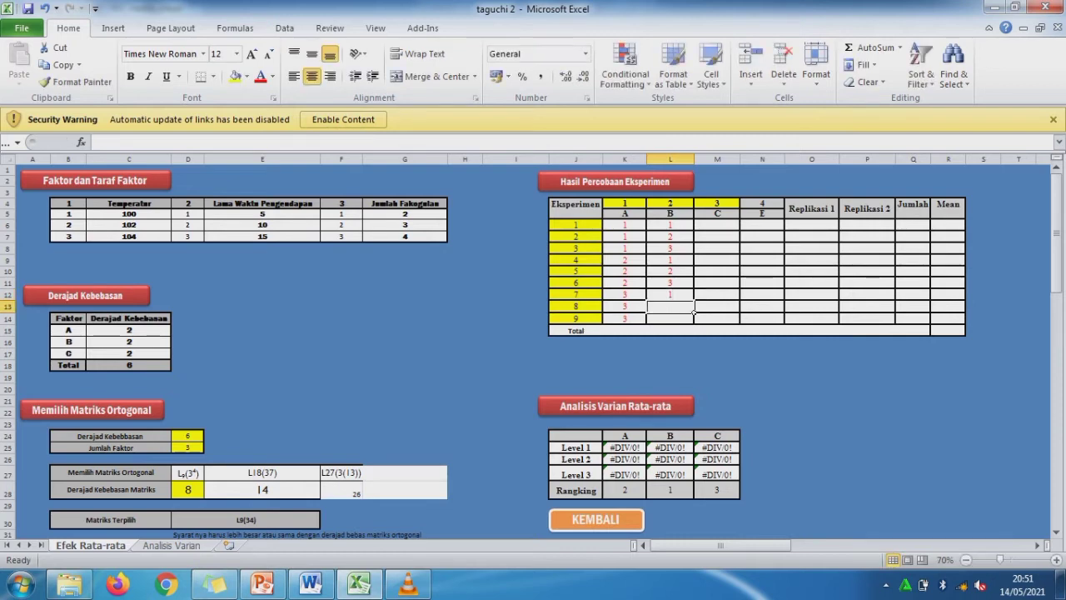
pyautogui.write('2')
pyautogui.press('Return')
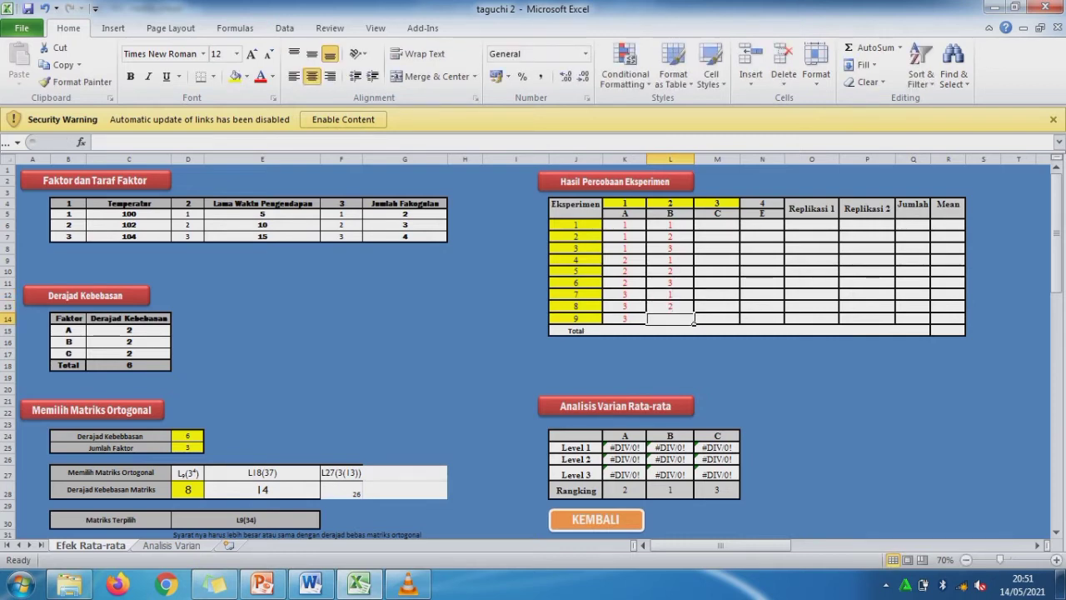
pyautogui.write('3')
# - Enter levels 1, 2 and 3 for experiments 1 to 3 under factor C in M6:M8
pyautogui.click(739, 228)
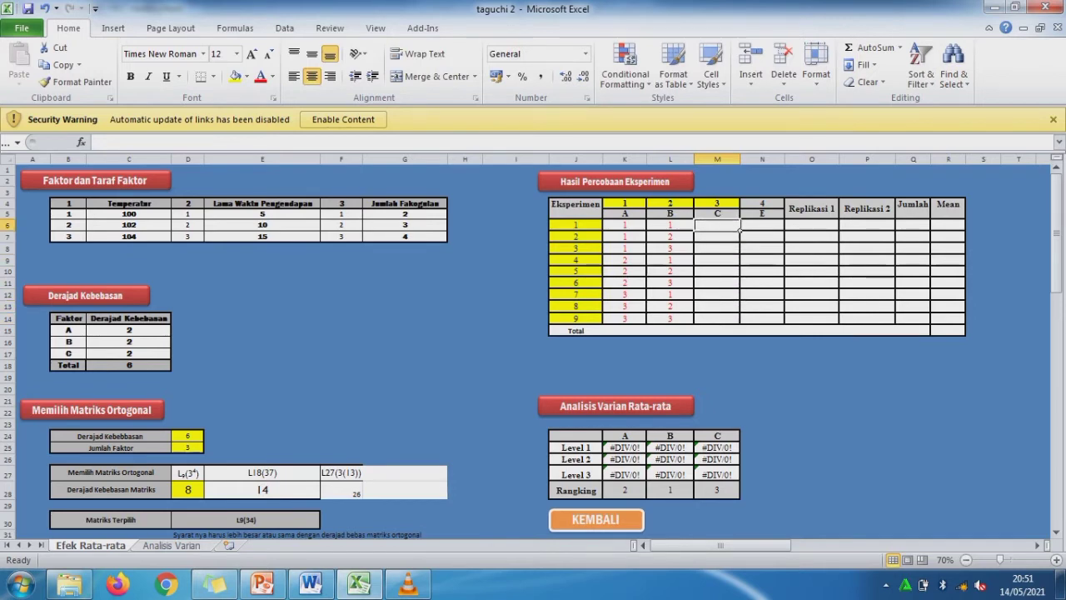
pyautogui.write('1')
pyautogui.press('Return')
pyautogui.write('2')
pyautogui.press('Return')
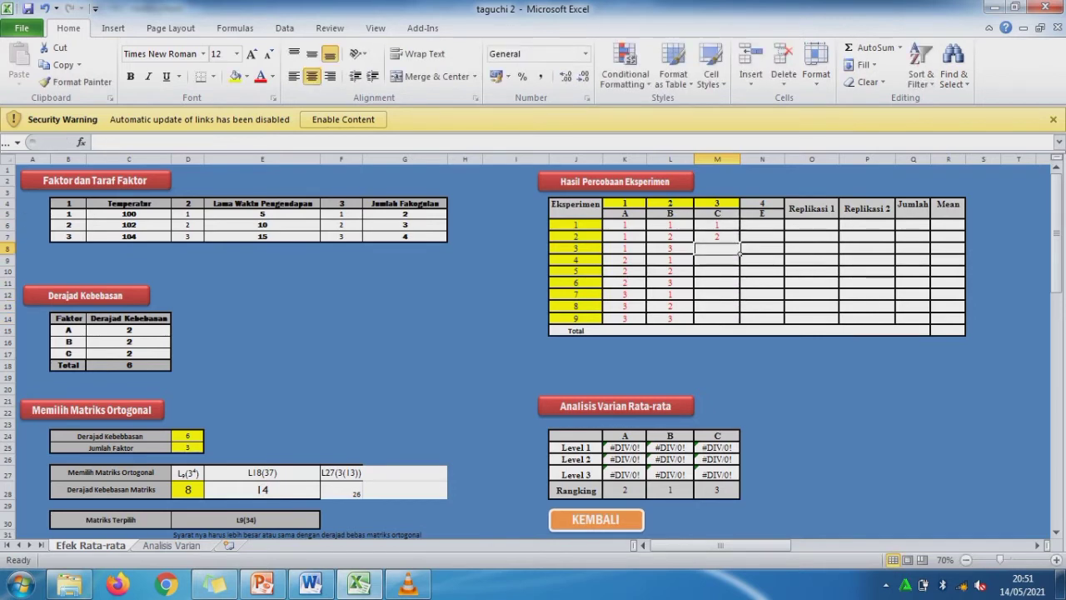
pyautogui.write('3')
pyautogui.press('Return')
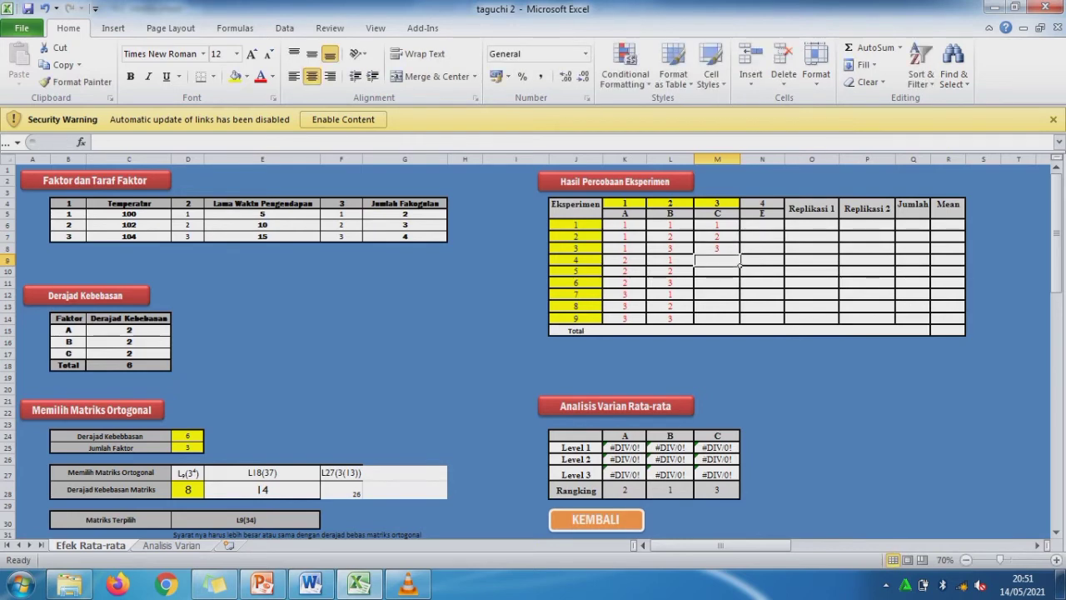
# - Enter levels 2, 3 and 1 for experiments 4 to 6 under factor C in M9:M11
pyautogui.click(737, 271)
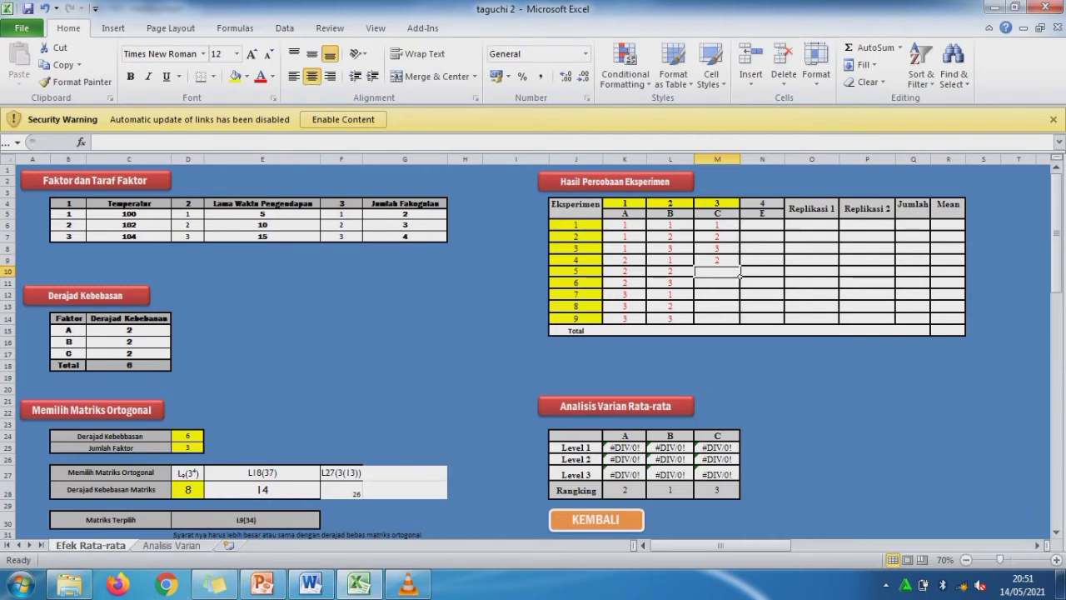
pyautogui.write('3')
pyautogui.press('Return')
pyautogui.write('1')
pyautogui.press('Return')
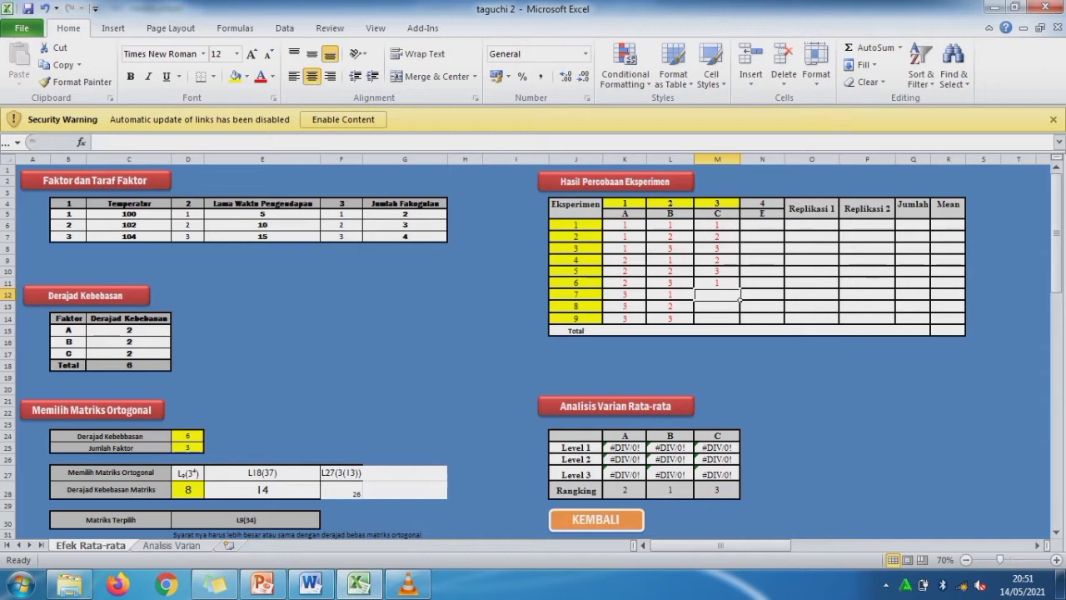
# - Enter levels 3, 1 and 2 for experiments 7 to 9 under factor C in M12:M14
pyautogui.write('3')
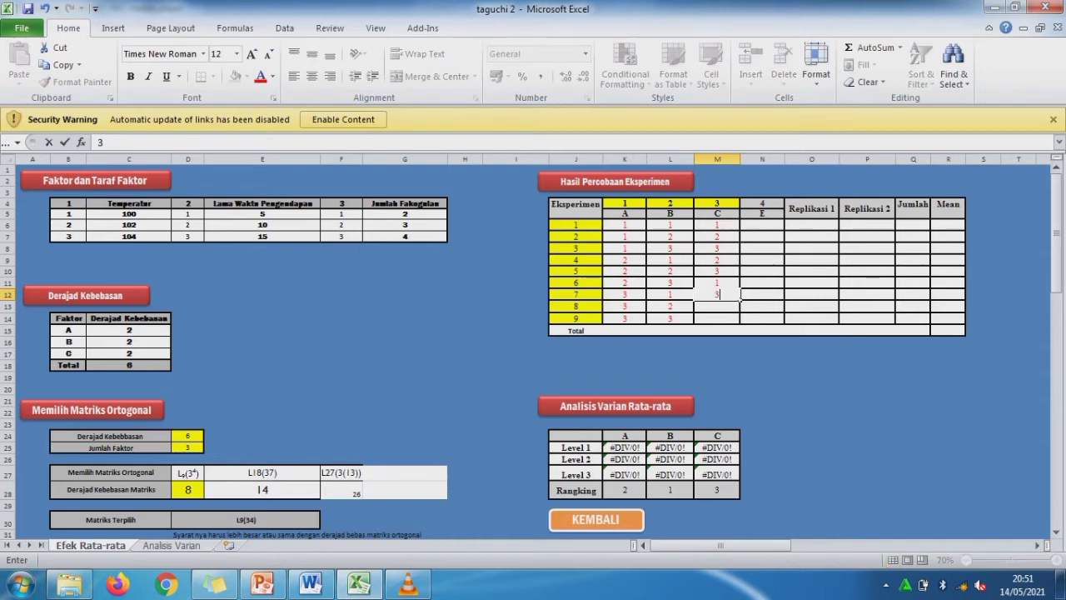
pyautogui.press('Return')
pyautogui.write('1')
pyautogui.press('Return')
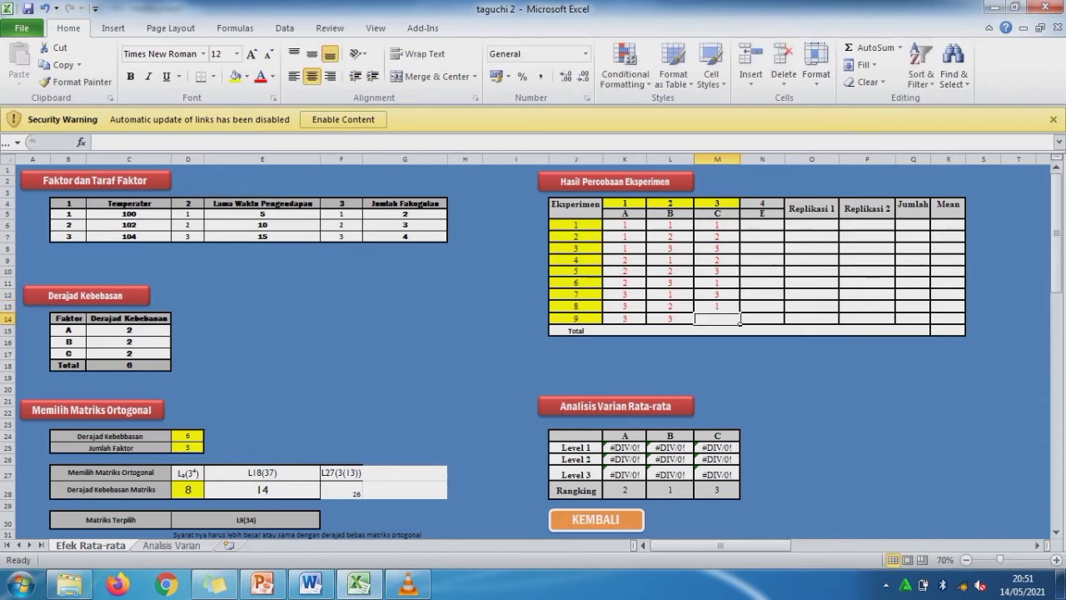
pyautogui.write('2')
pyautogui.press('Right')
# - Enter levels 1, 2 and 3 for experiments 1 to 3 under column E in N6:N8
pyautogui.press('Up')
pyautogui.press('Up')
pyautogui.press('Up')
pyautogui.press('Up')
pyautogui.press('Up')
pyautogui.press('Up')
pyautogui.press('Up')
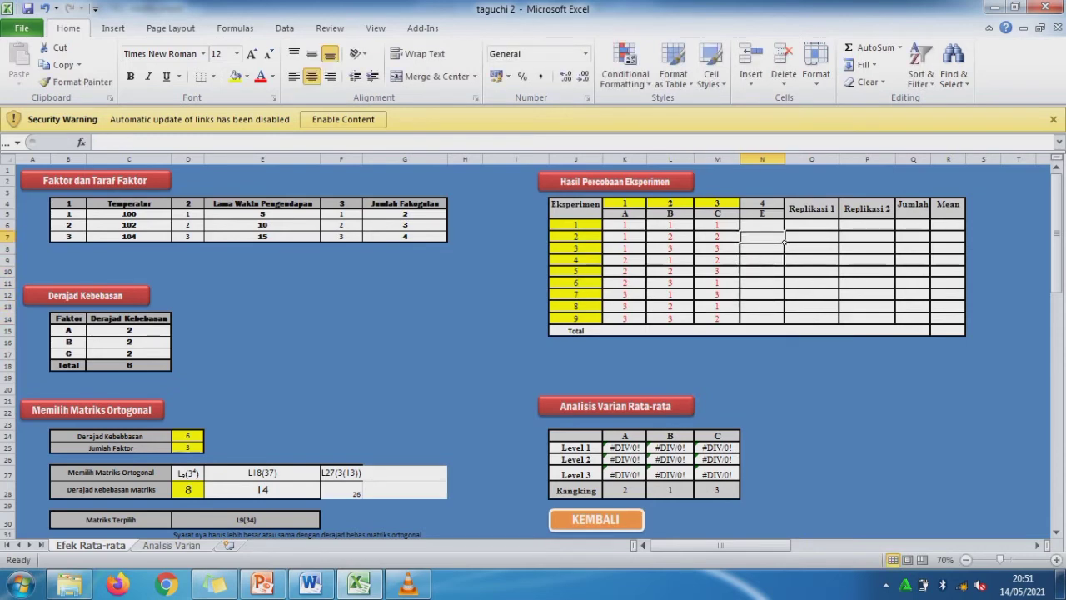
pyautogui.press('Up')
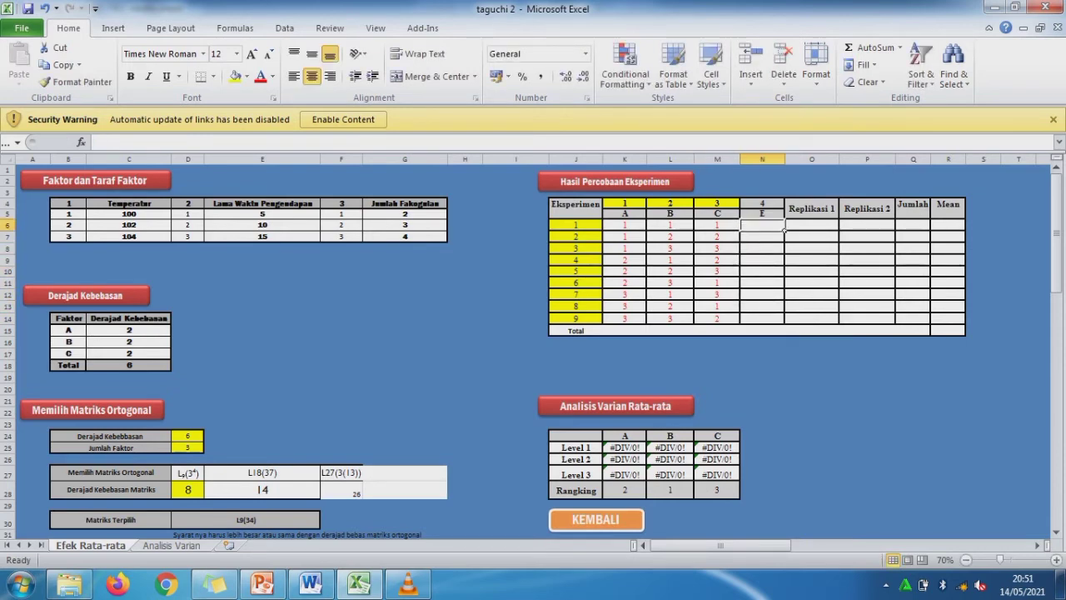
pyautogui.write('1')
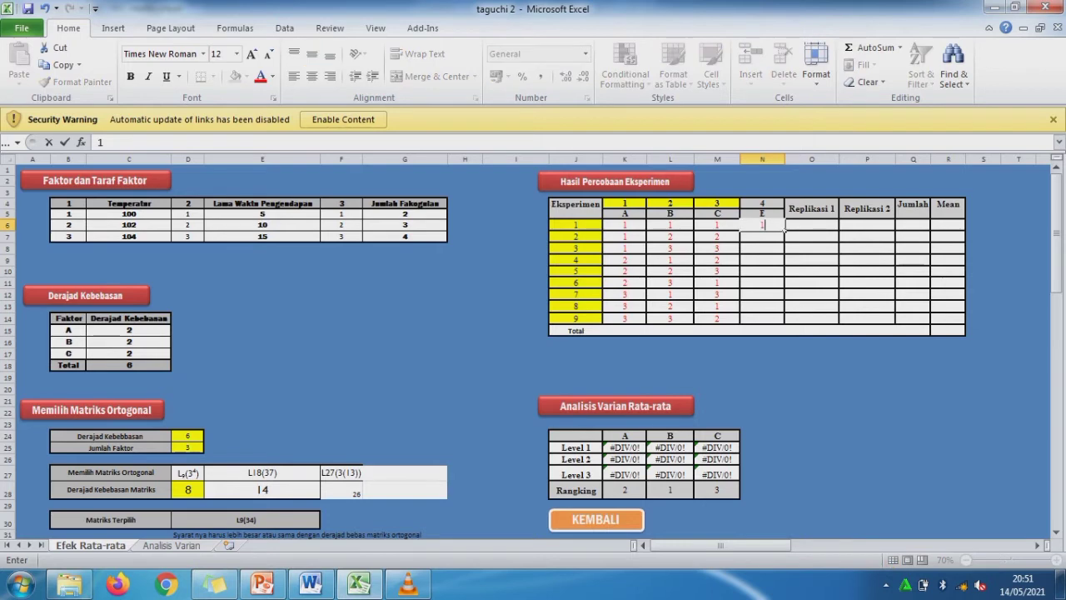
pyautogui.press('Return')
pyautogui.write('2')
pyautogui.press('Return')
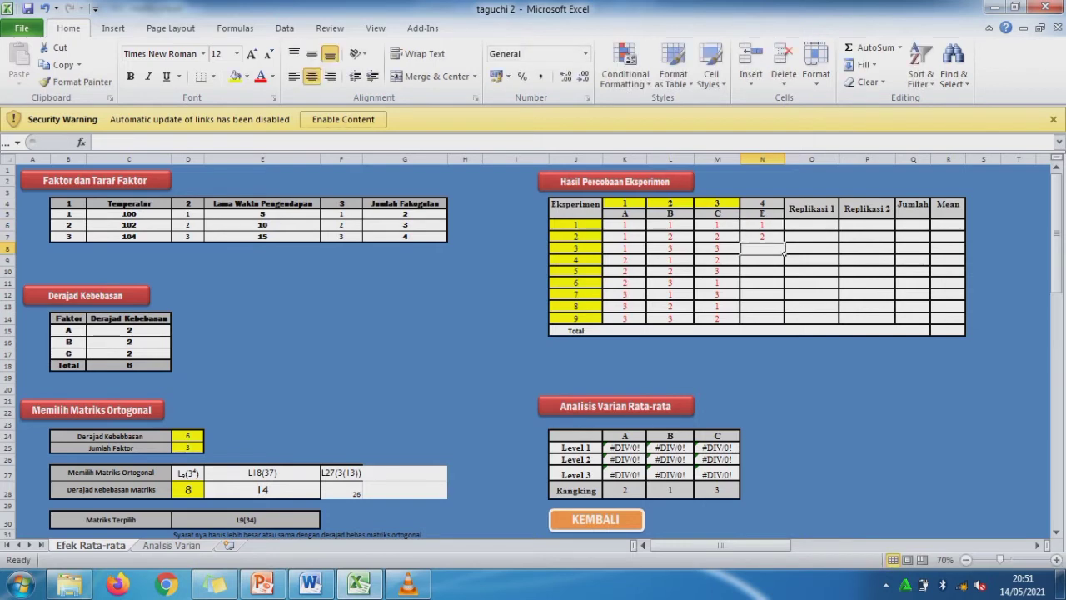
pyautogui.write('3')
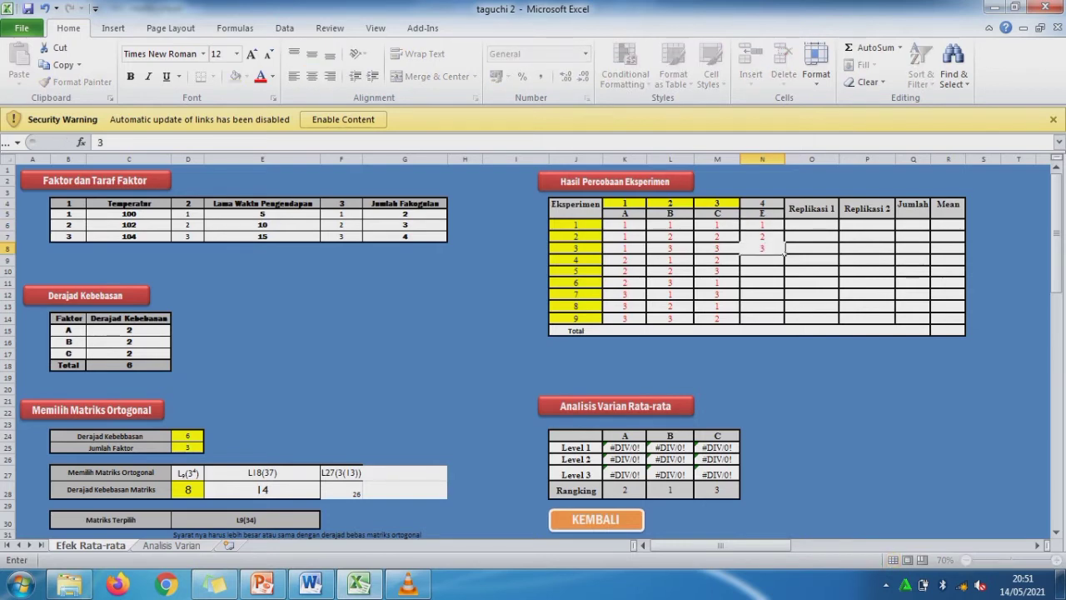
pyautogui.press('Return')
# - Enter levels 2, 1 and 2 for experiments 4 to 6 under column E in N9:N11
pyautogui.write('2')
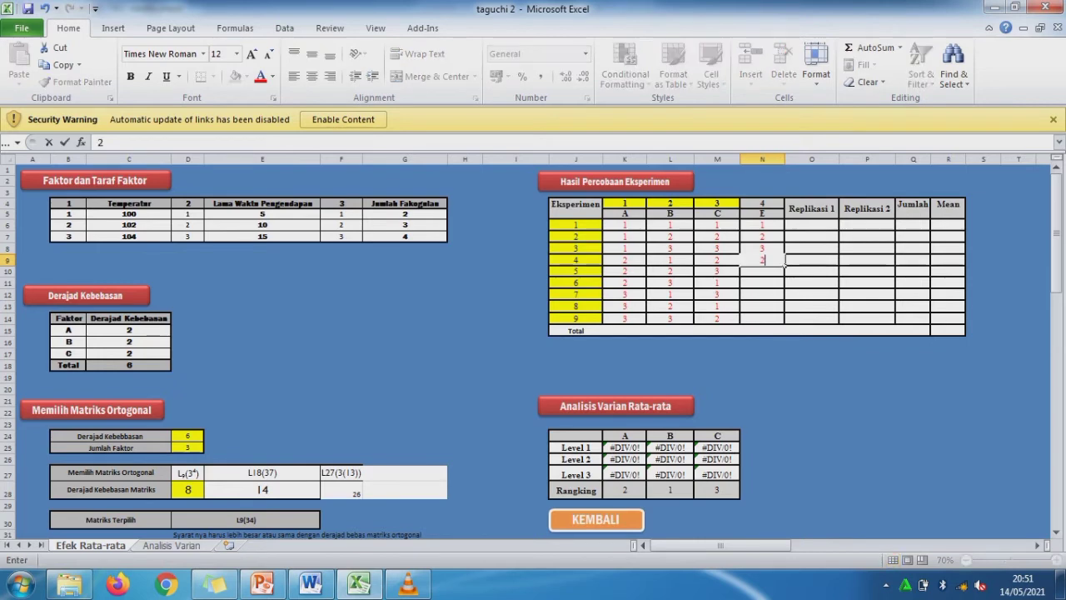
pyautogui.press('Return')
pyautogui.write('1')
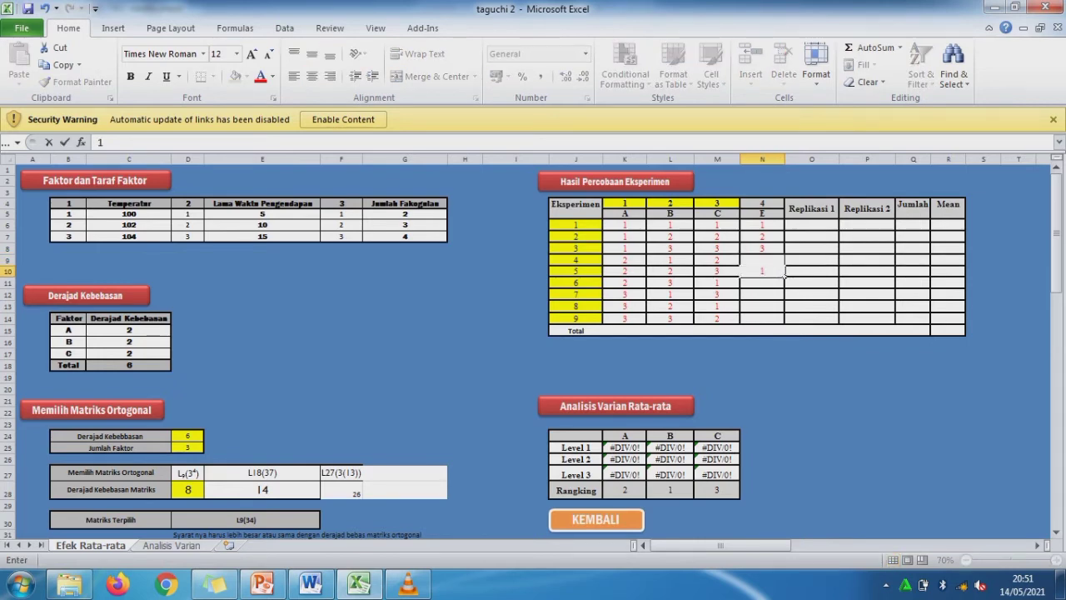
pyautogui.press('Return')
pyautogui.write('2')
pyautogui.press('Return')
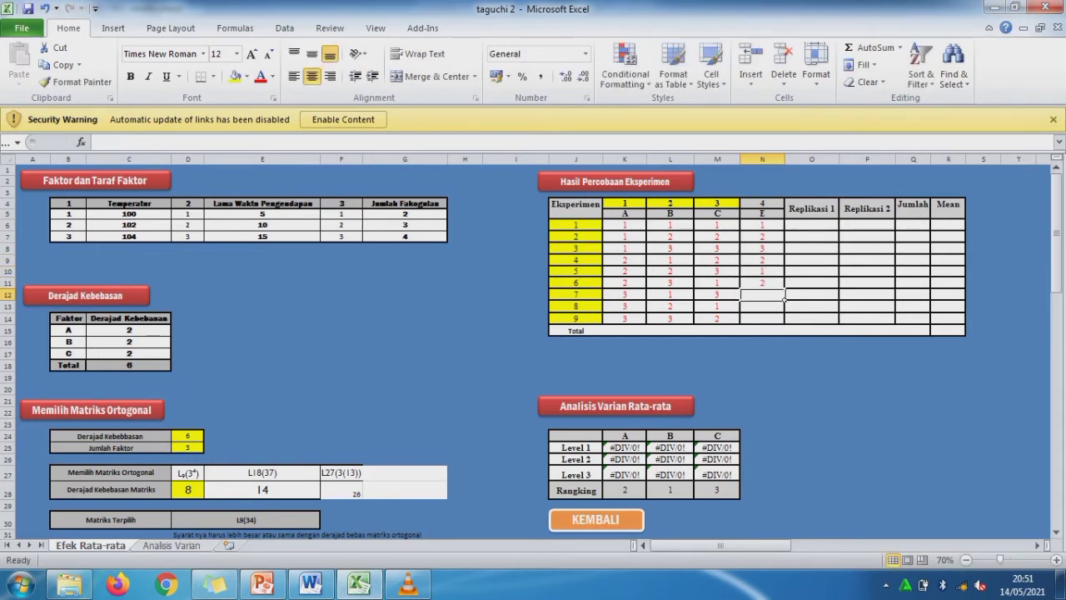
# - Enter levels 1, 3 and 1 for experiments 7 to 9 under column E in N12:N14
pyautogui.write('1')
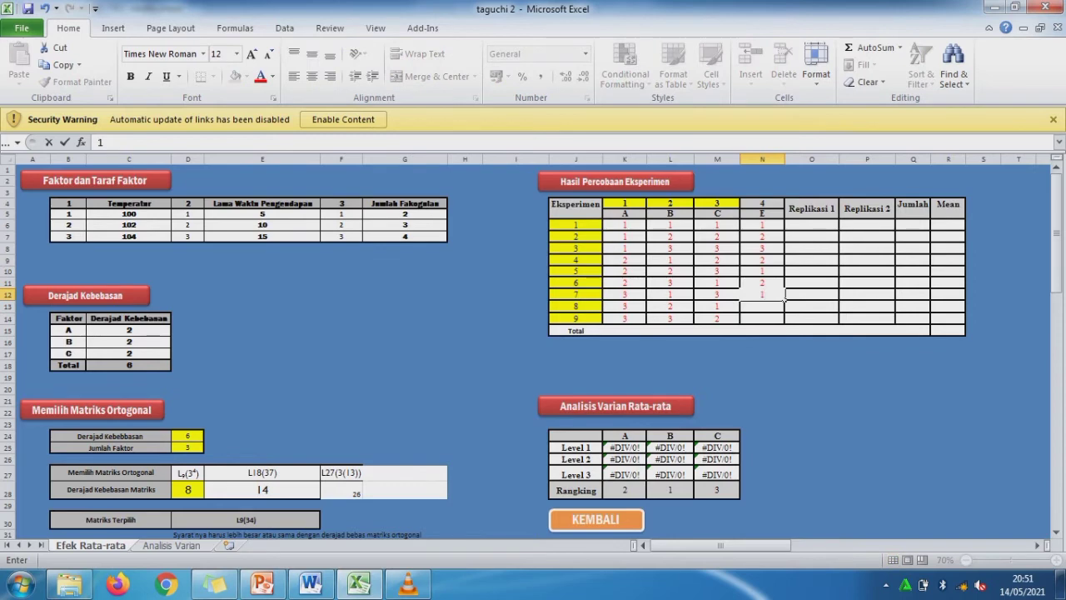
pyautogui.press('Return')
pyautogui.write('3')
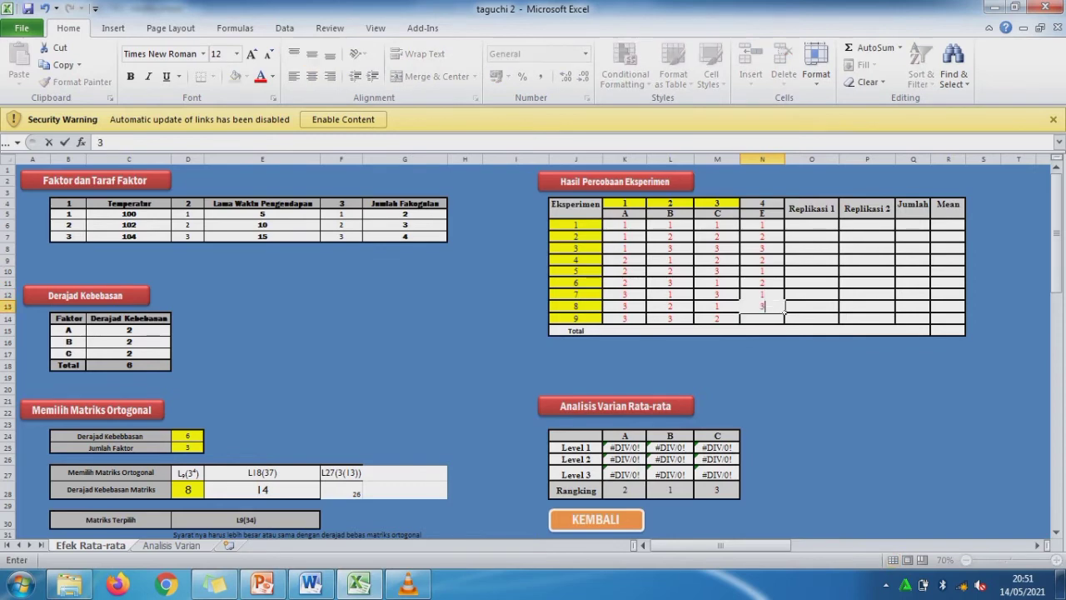
pyautogui.press('Return')
pyautogui.write('1')
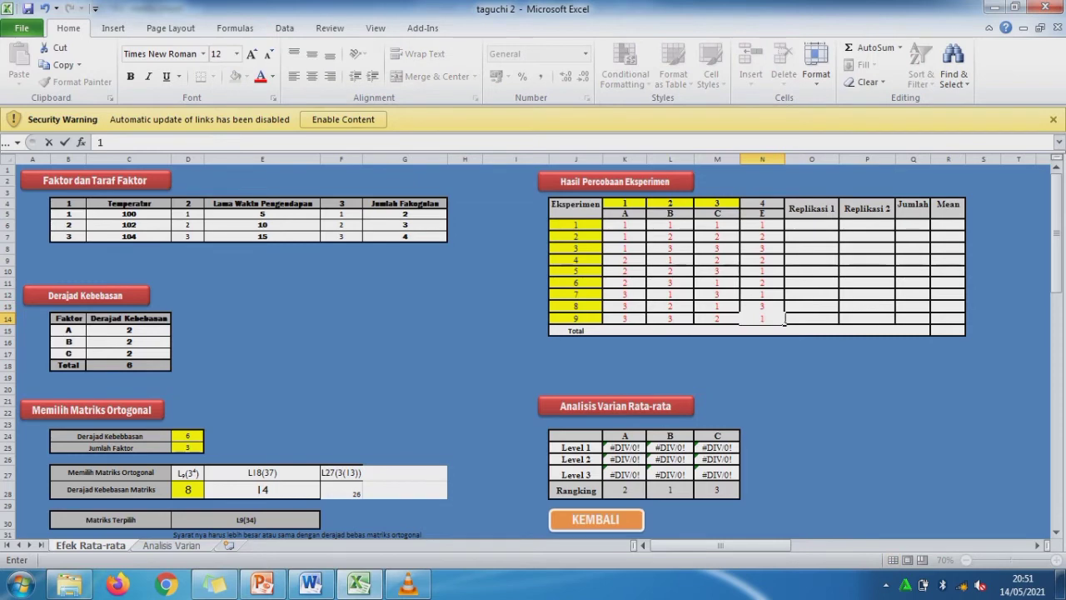
pyautogui.click(836, 321)
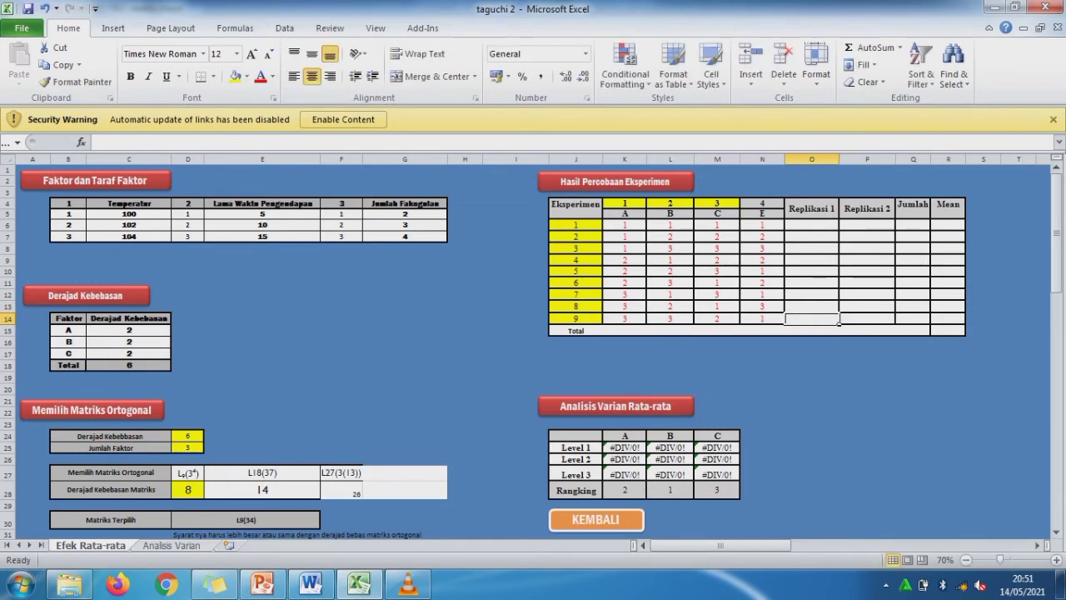
# - Fill the Replikasi 1 and Replikasi 2 header cells of the experiment results table with yellow
pyautogui.moveTo(812, 208); pyautogui.dragTo(883, 213)
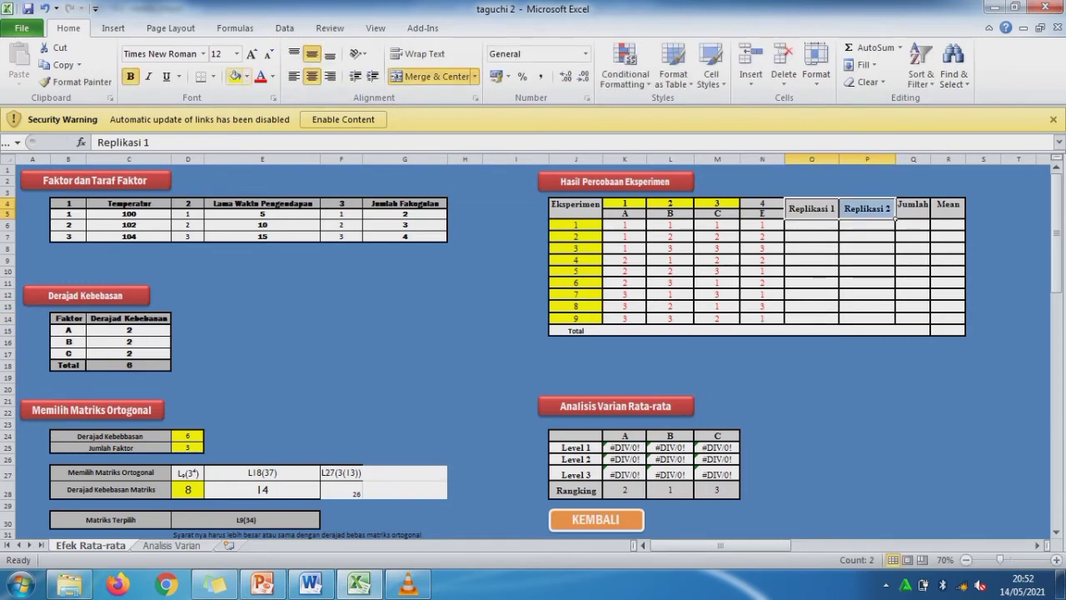
pyautogui.click(236, 76)
# - Enter the Replikasi 1 results 30, 30 and 40 for experiments 1 to 3 in O6:O8
pyautogui.click(836, 227)
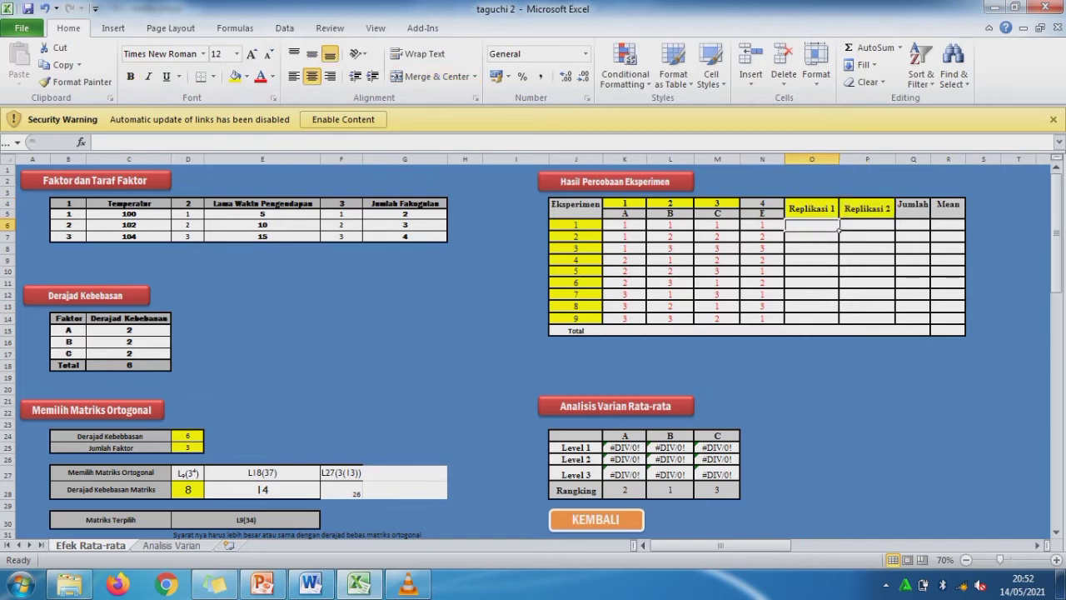
pyautogui.write('30')
pyautogui.press('Return')
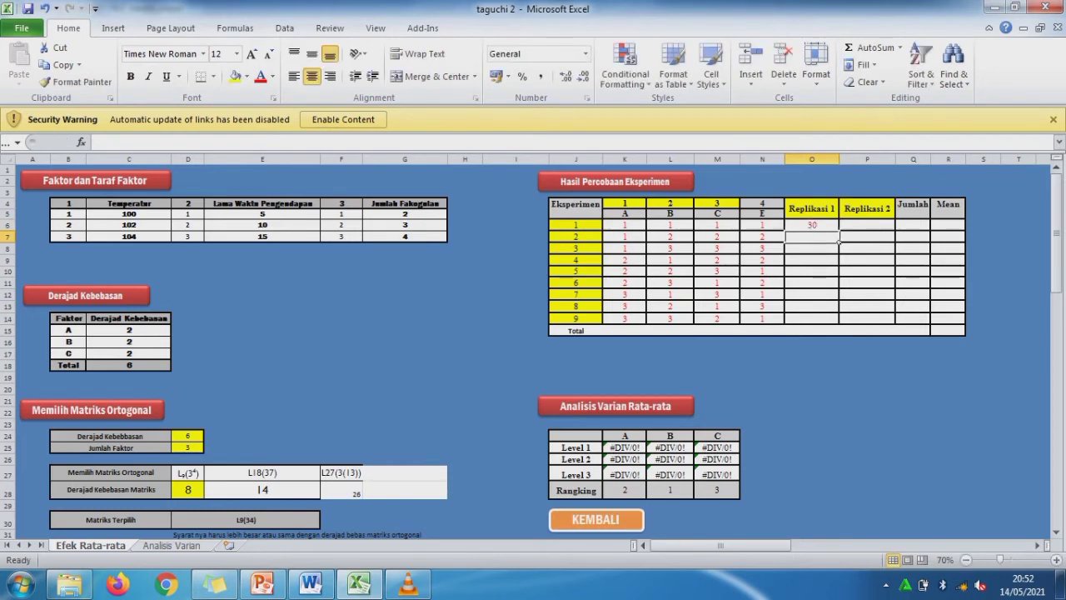
pyautogui.write('30')
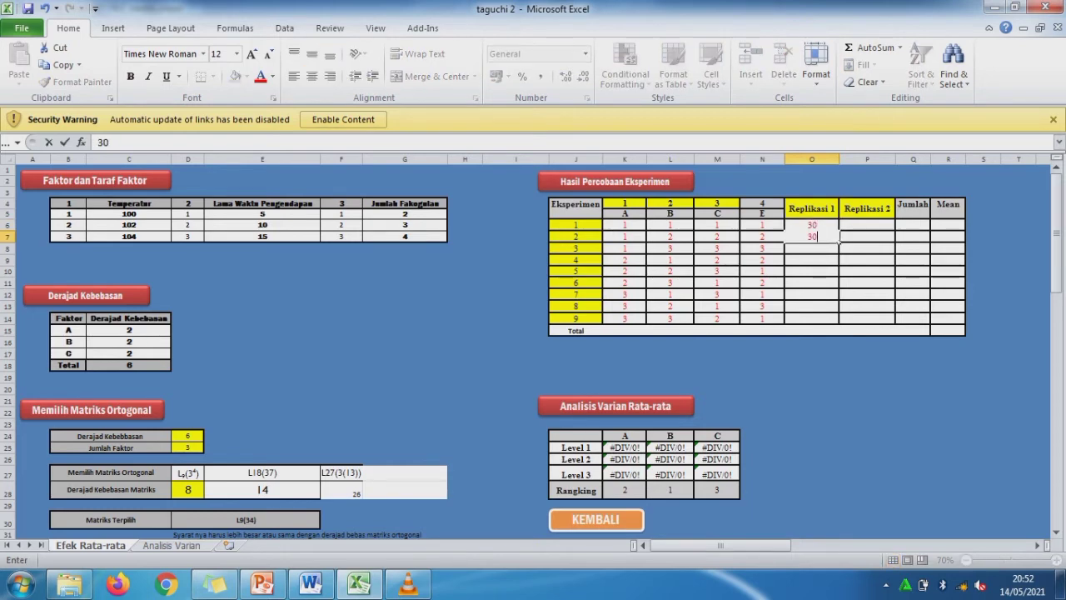
pyautogui.press('Return')
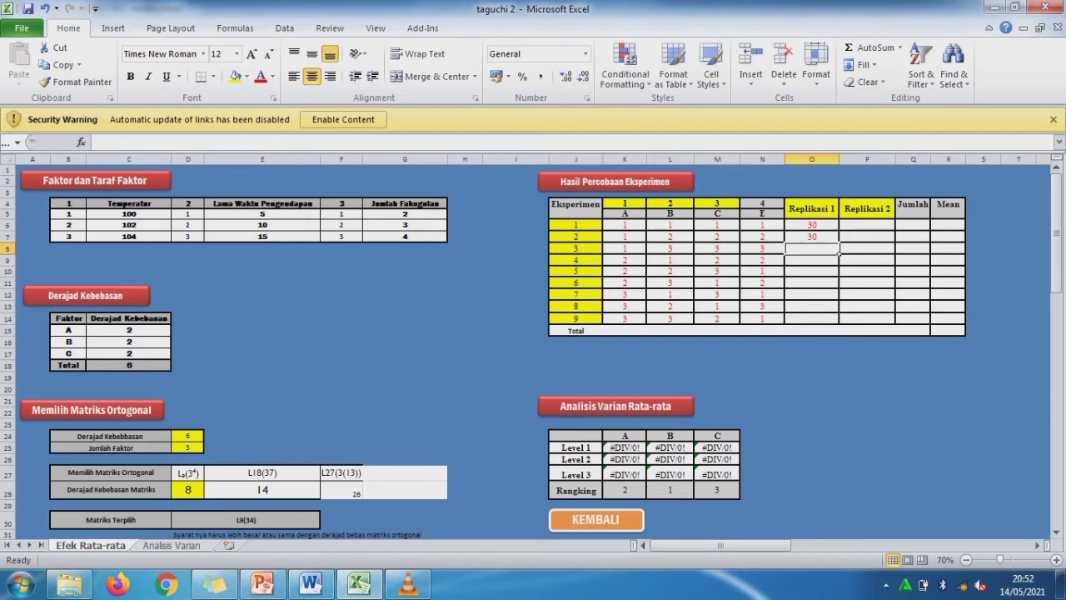
pyautogui.write('40')
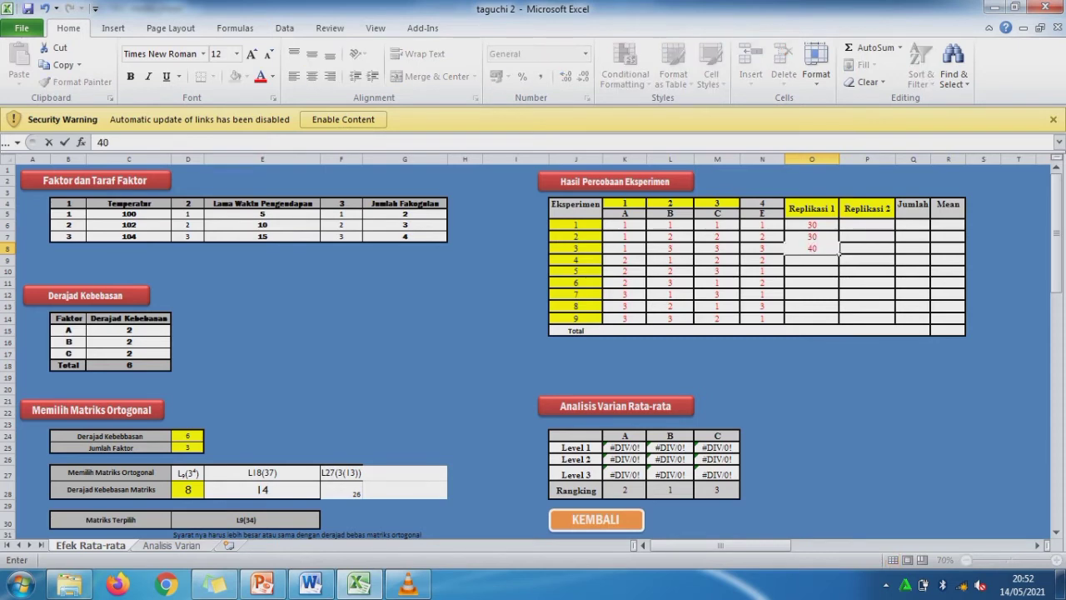
pyautogui.press('Return')
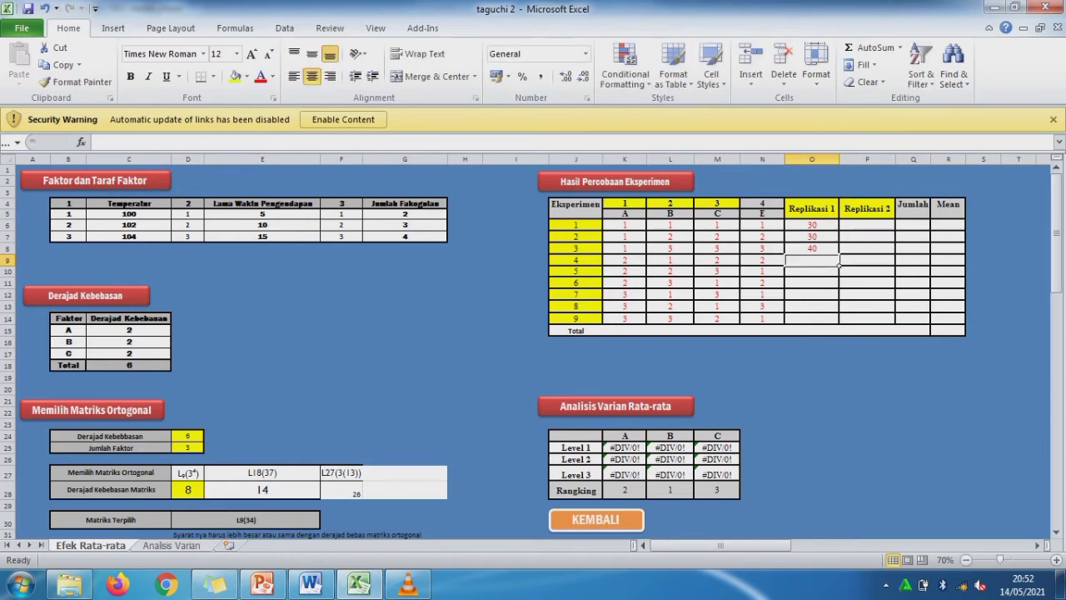
# - Enter the Replikasi 1 results 40, 30 and 40 for experiments 4 to 6 in O9:O11
pyautogui.write('40')
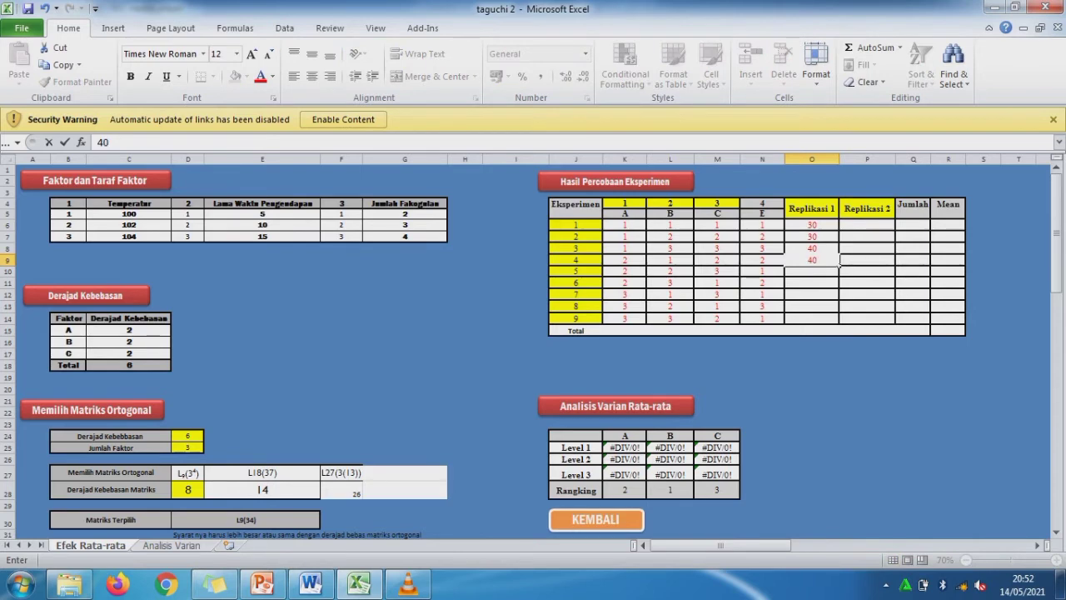
pyautogui.press('Return')
pyautogui.write('30')
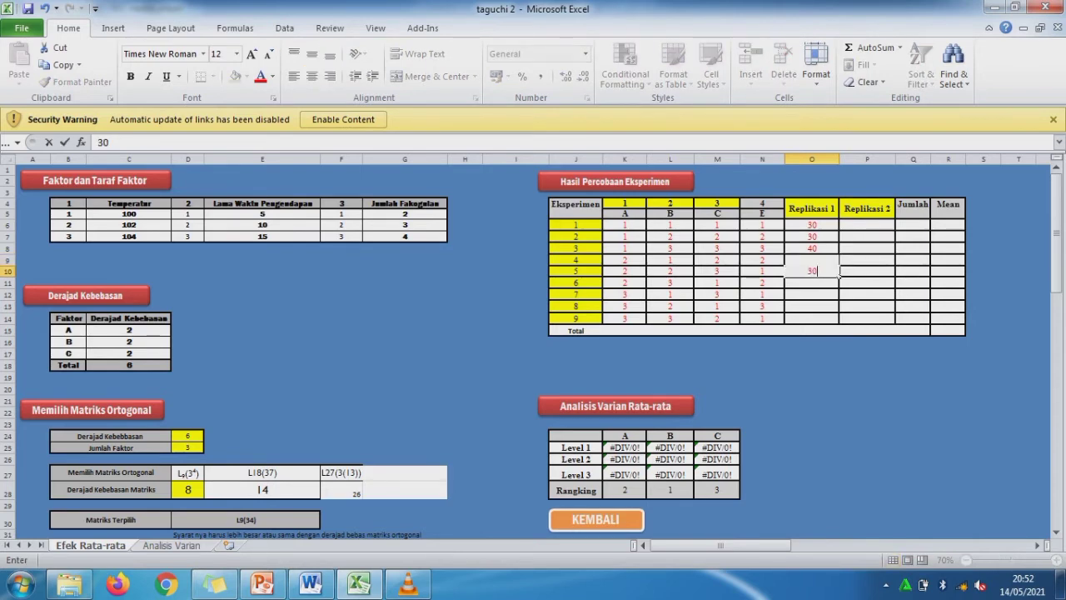
pyautogui.press('Return')
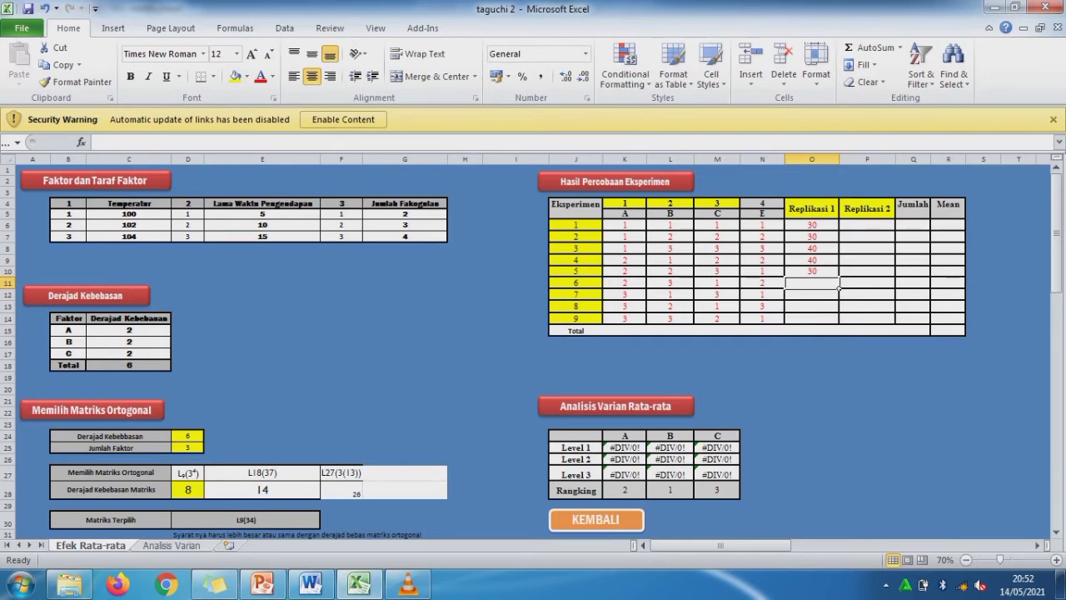
pyautogui.write('40')
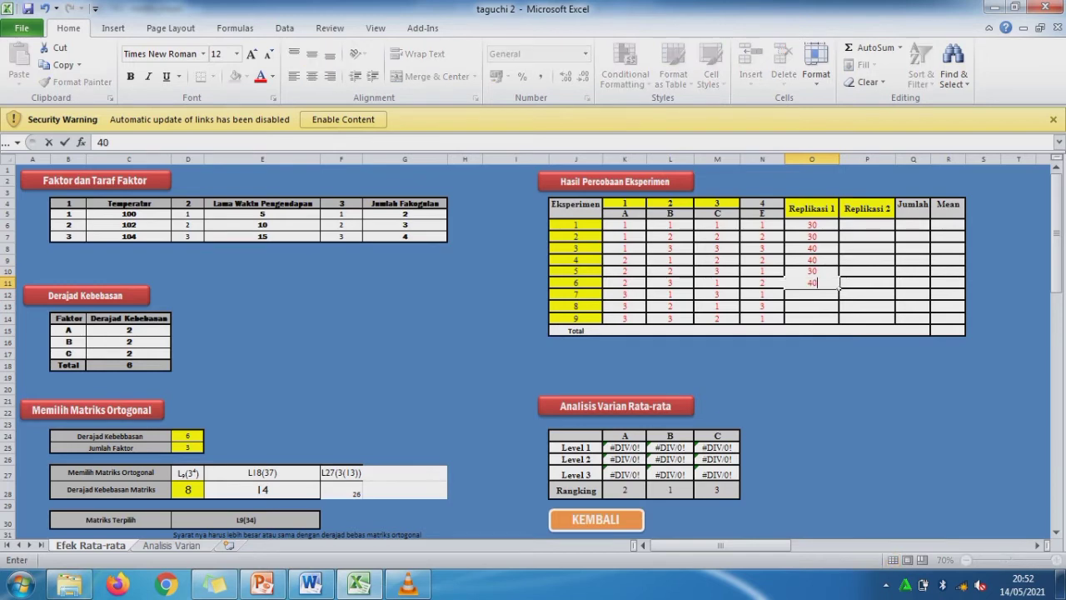
pyautogui.press('Return')
# - Enter the Replikasi 1 results 50, 30 and 40 for experiments 7 to 9 in O12:O14
pyautogui.write('50')
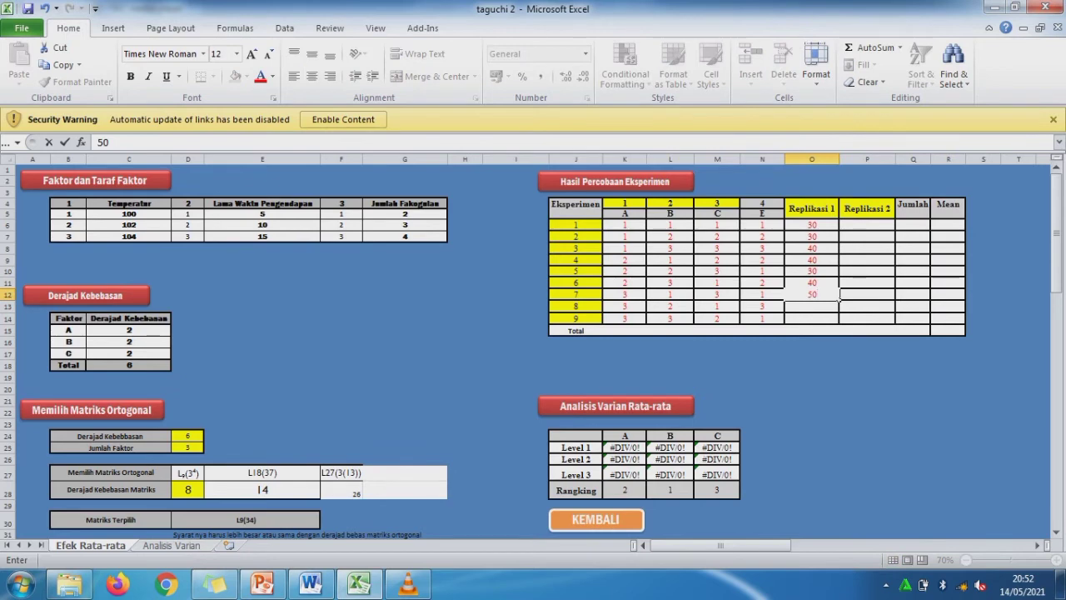
pyautogui.press('Return')
pyautogui.write('30')
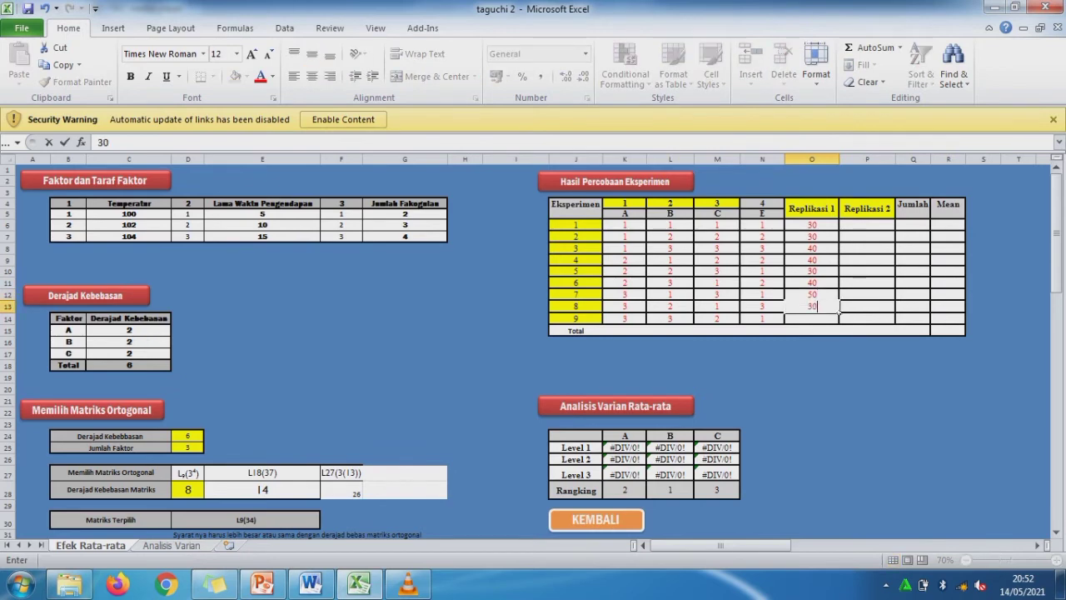
pyautogui.press('Return')
pyautogui.write('40')
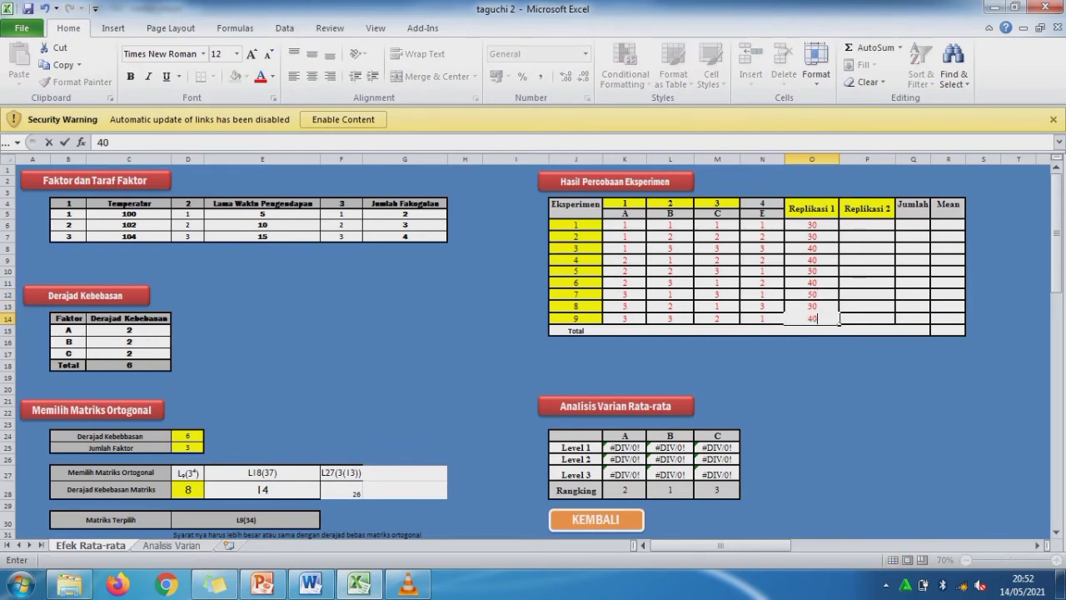
pyautogui.click(894, 311)
# - Enter the Replikasi 2 results 50, 60 and 80 for experiments 1 to 3 in P6:P8
pyautogui.click(893, 228)
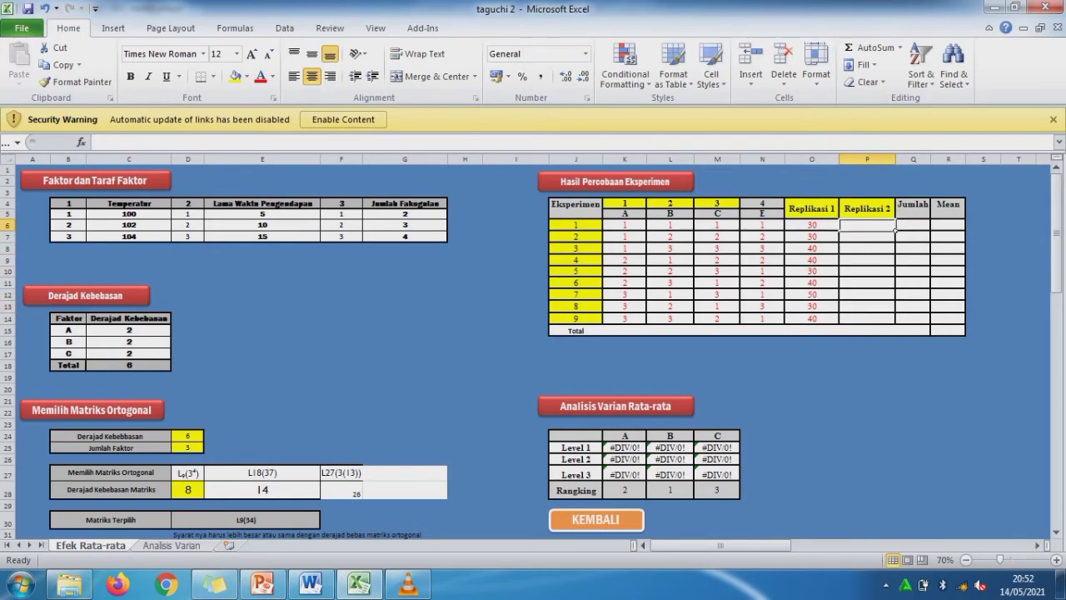
pyautogui.write('50')
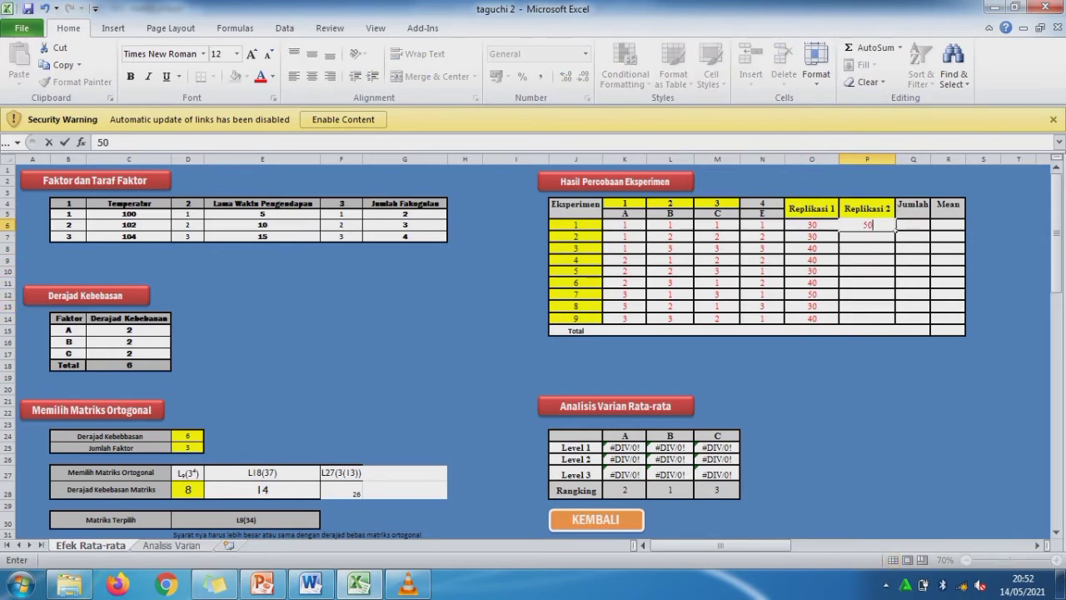
pyautogui.click(896, 241)
pyautogui.write('69')
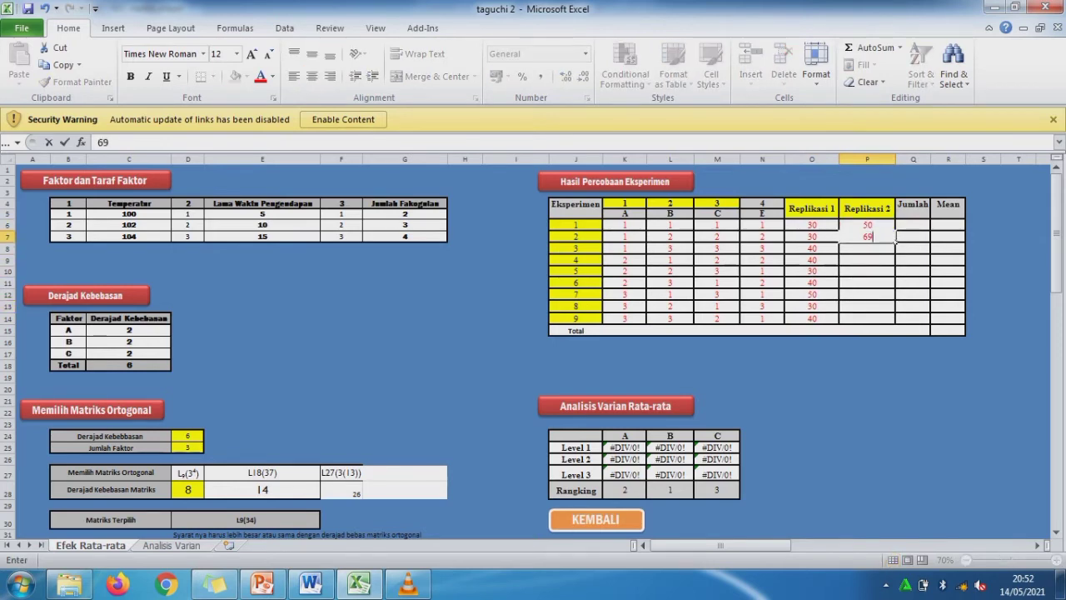
pyautogui.press('BackSpace')
pyautogui.write('0')
pyautogui.press('Return')
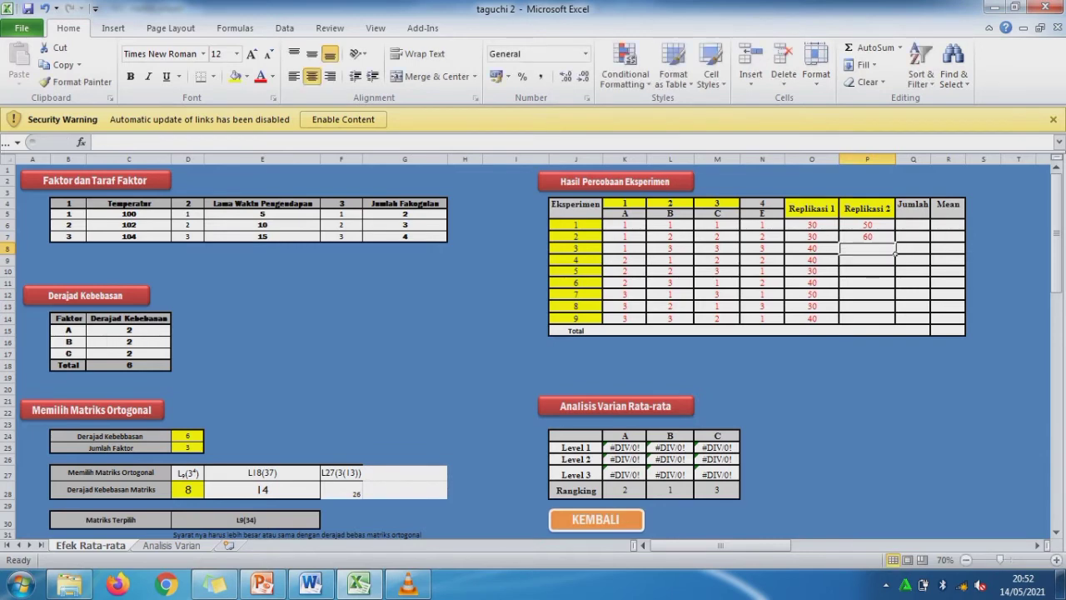
pyautogui.write('80')
pyautogui.press('Return')
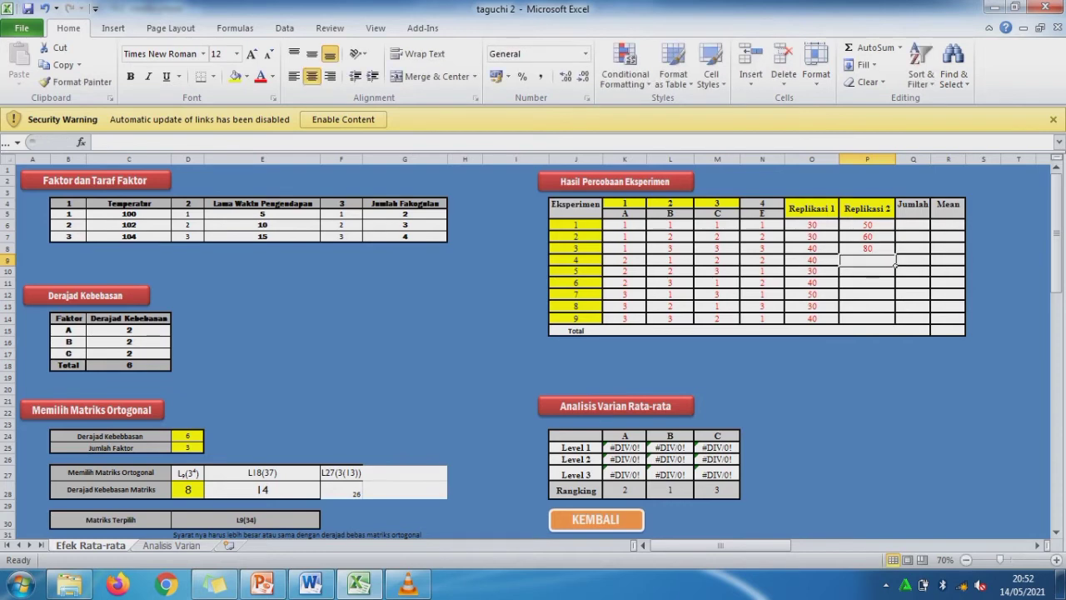
# - Enter the Replikasi 2 results 30, 60 and 60 for experiments 4 to 6 in P9:P11
pyautogui.write('30')
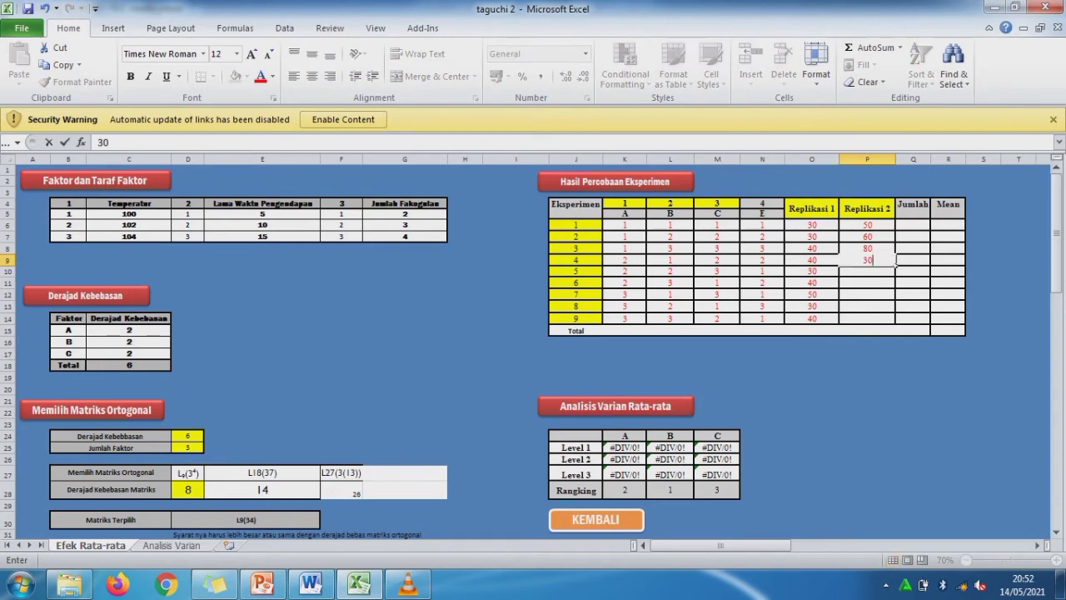
pyautogui.press('Return')
pyautogui.write('60')
pyautogui.press('Return')
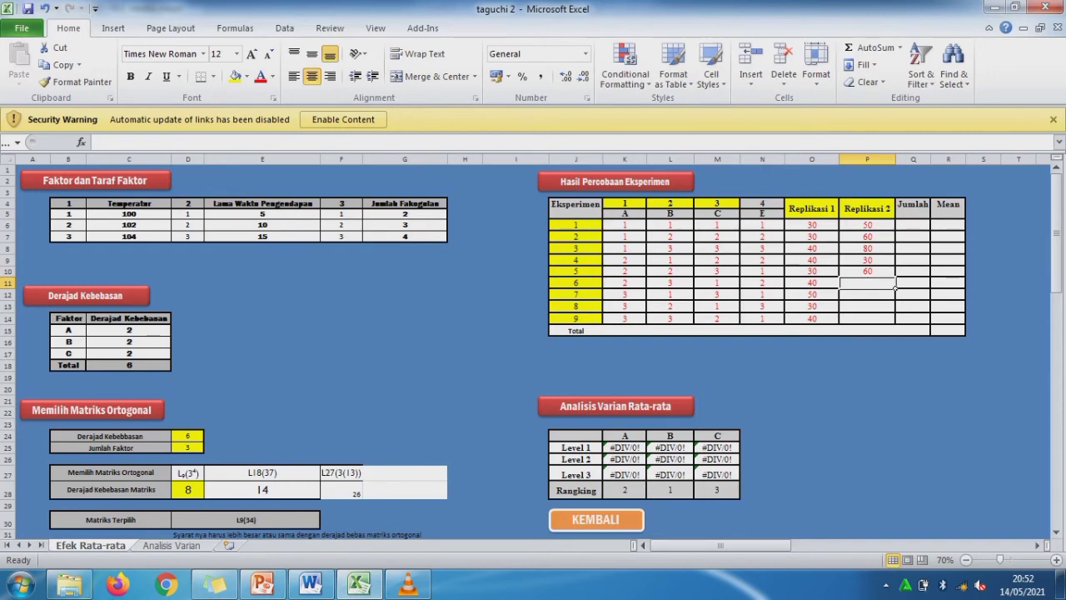
pyautogui.write('50')
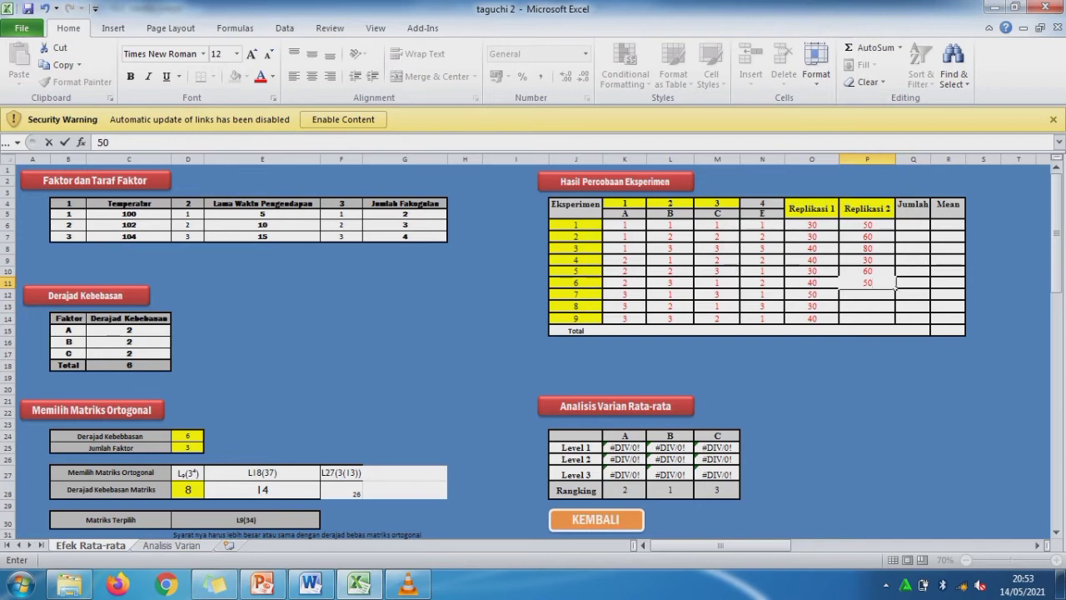
pyautogui.press('BackSpace')
pyautogui.press('BackSpace')
pyautogui.write('60')
pyautogui.press('Return')
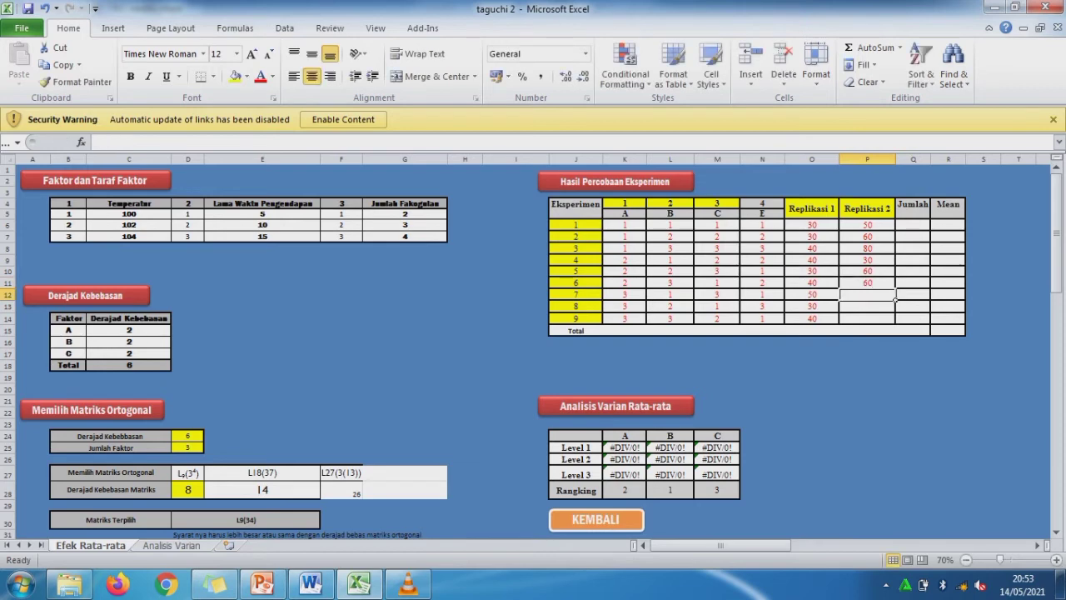
# - Enter the Replikasi 2 results 40, 80 and 60 for experiments 7 to 9 in P12:P14
pyautogui.write('40')
pyautogui.press('Return')
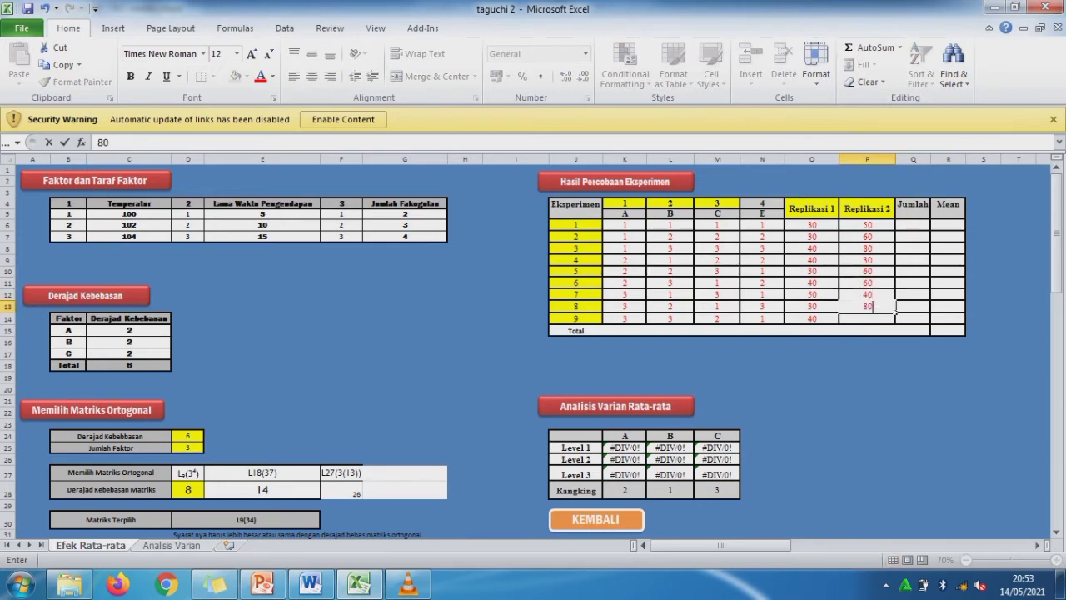
pyautogui.write('80')
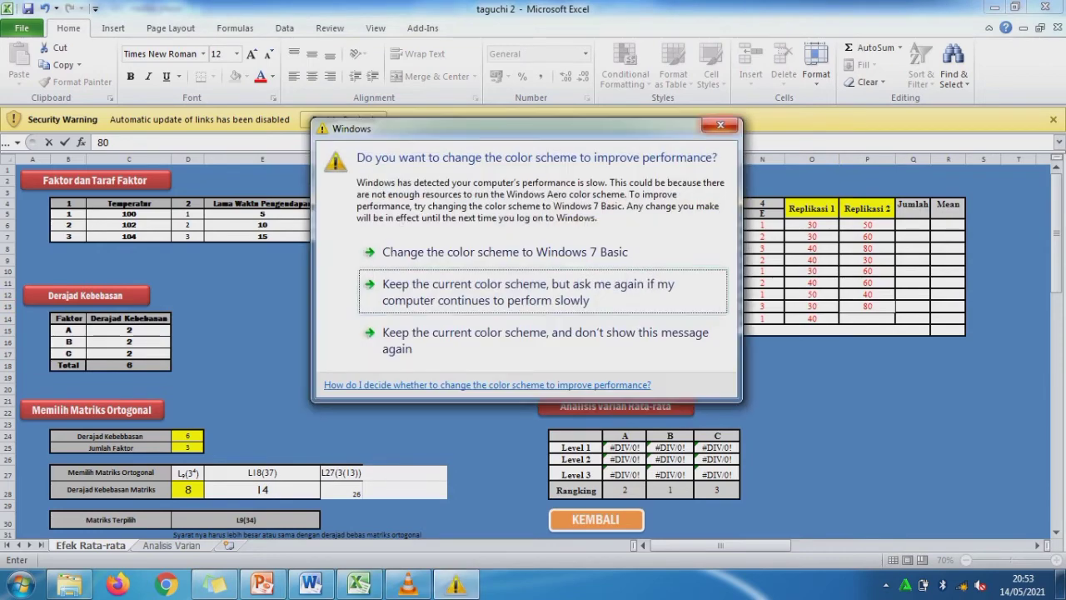
pyautogui.click(721, 125)
pyautogui.press('Return')
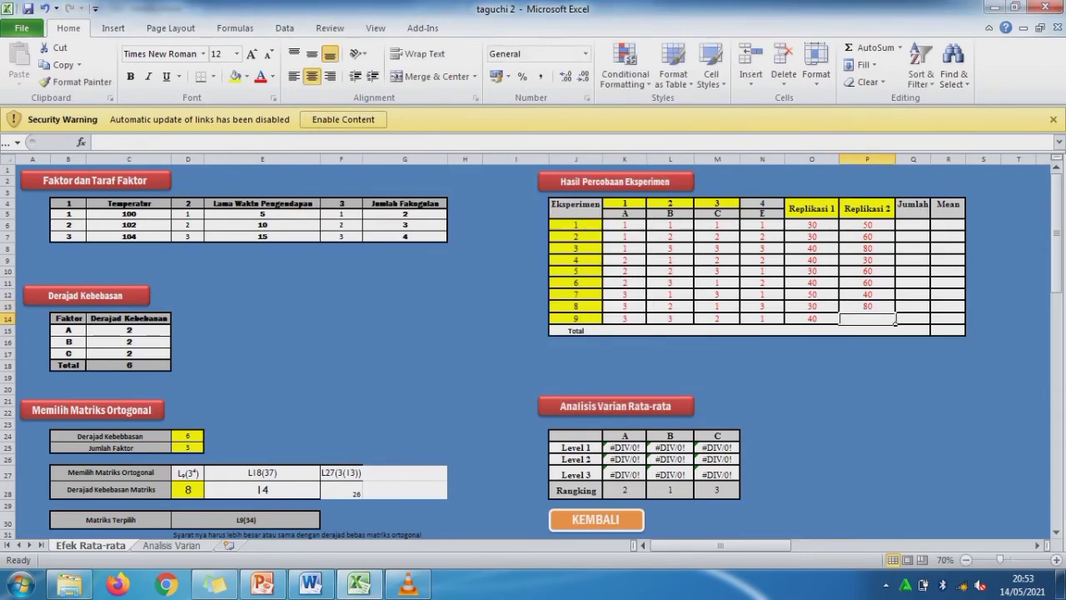
pyautogui.write('60')
pyautogui.click(928, 322)
# - Calculate the Jumlah column by summing O6:P6 in Q6 and filling the formula down to Q14
pyautogui.click(930, 225)
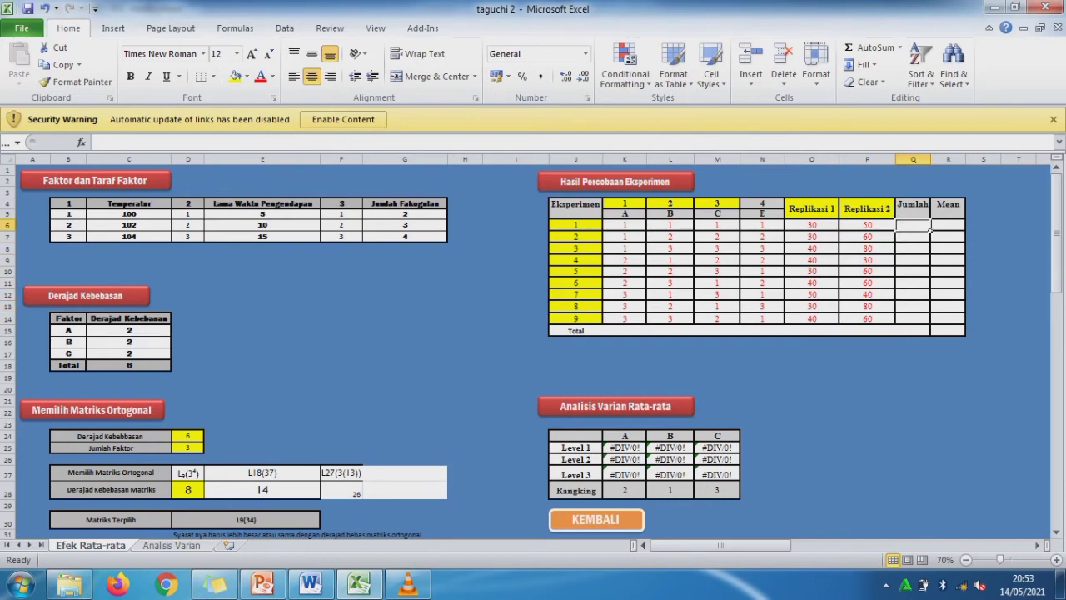
pyautogui.write('=')
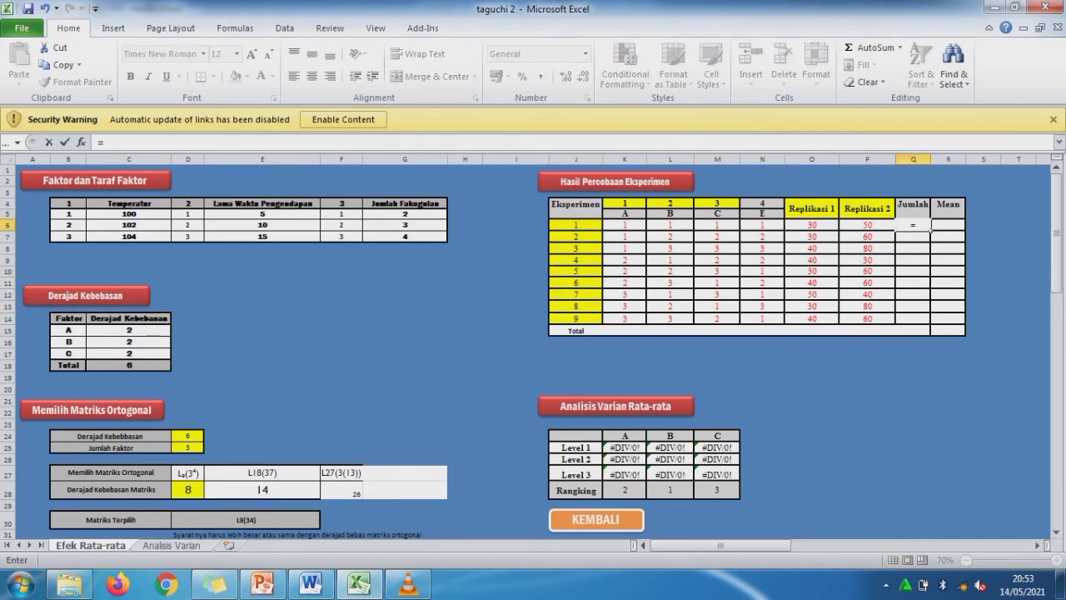
pyautogui.write('sum(')
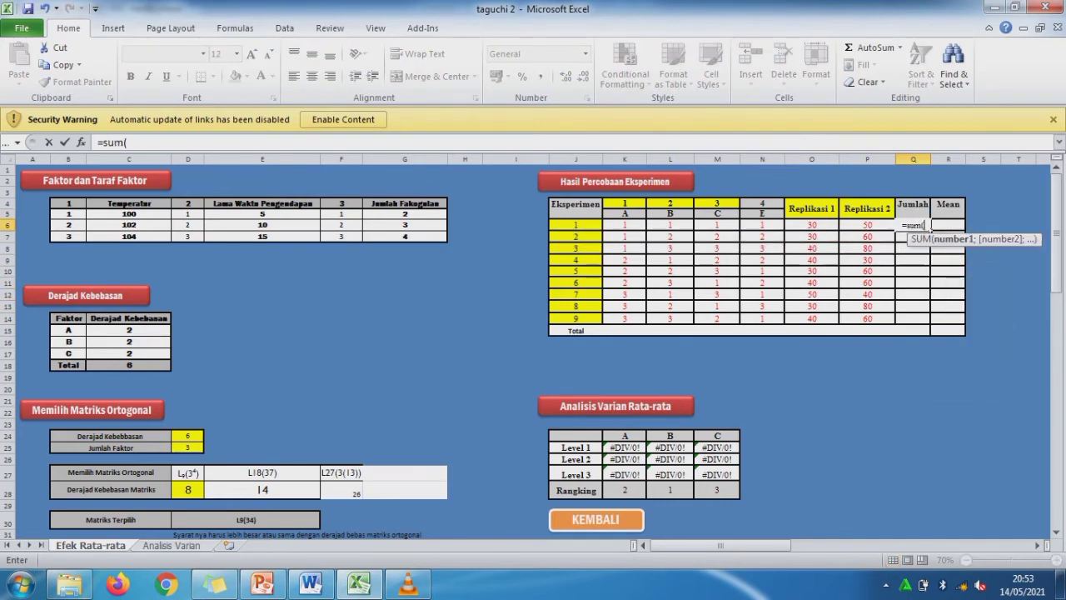
pyautogui.click(813, 225)
pyautogui.moveTo(813, 225); pyautogui.dragTo(868, 225)
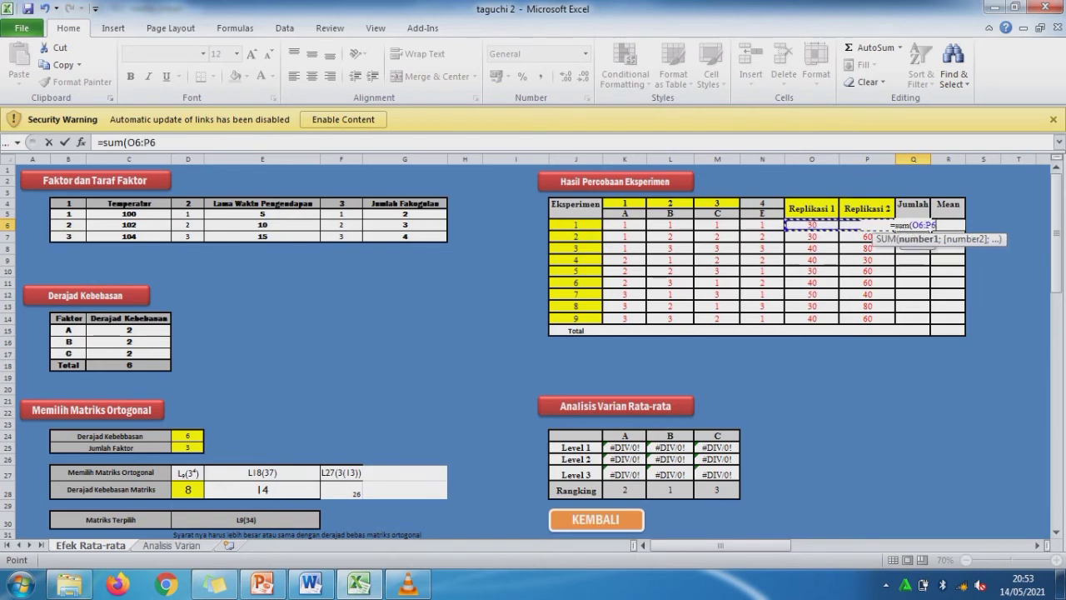
pyautogui.write(')')
pyautogui.press('Return')
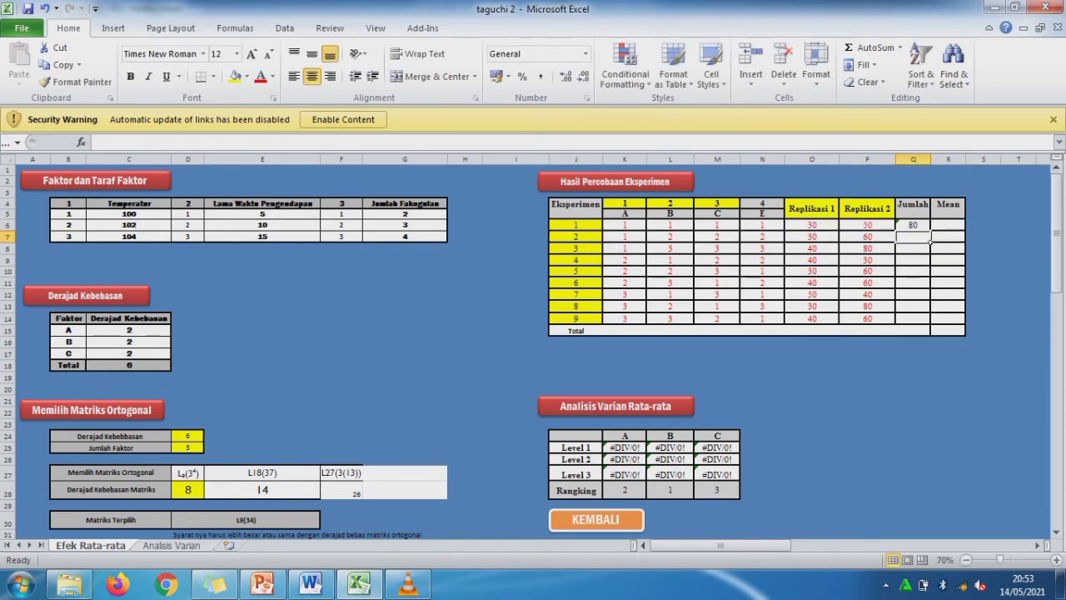
pyautogui.press('Up')
pyautogui.moveTo(930, 231); pyautogui.dragTo(916, 320)
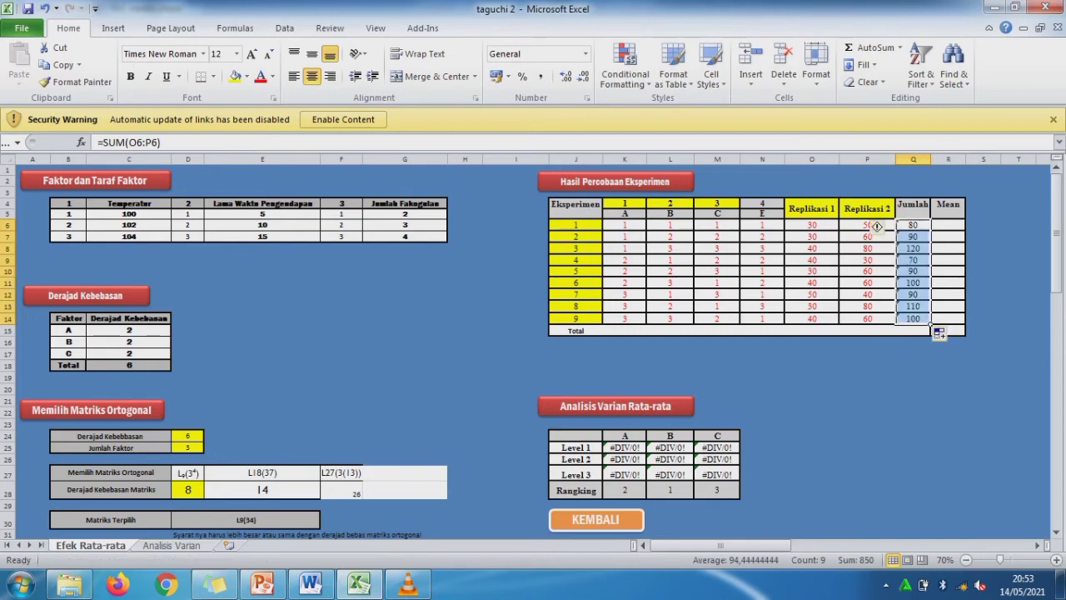
# - Calculate the Mean column by averaging O6:P6 in R6 and filling the formula down to R14
pyautogui.press('Right')
pyautogui.write('=ave')
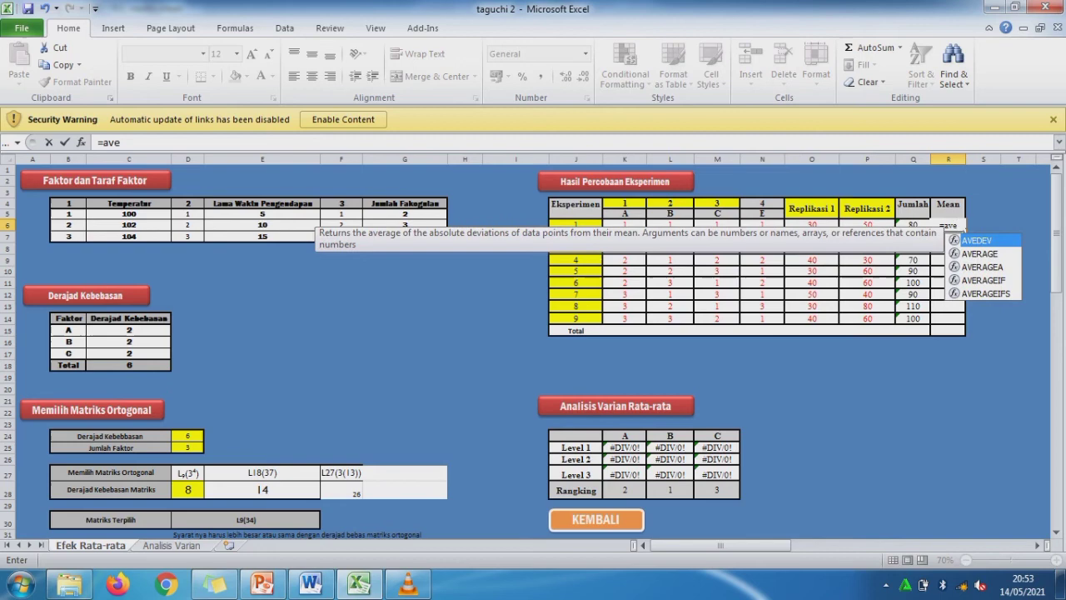
pyautogui.doubleClick(980, 253)
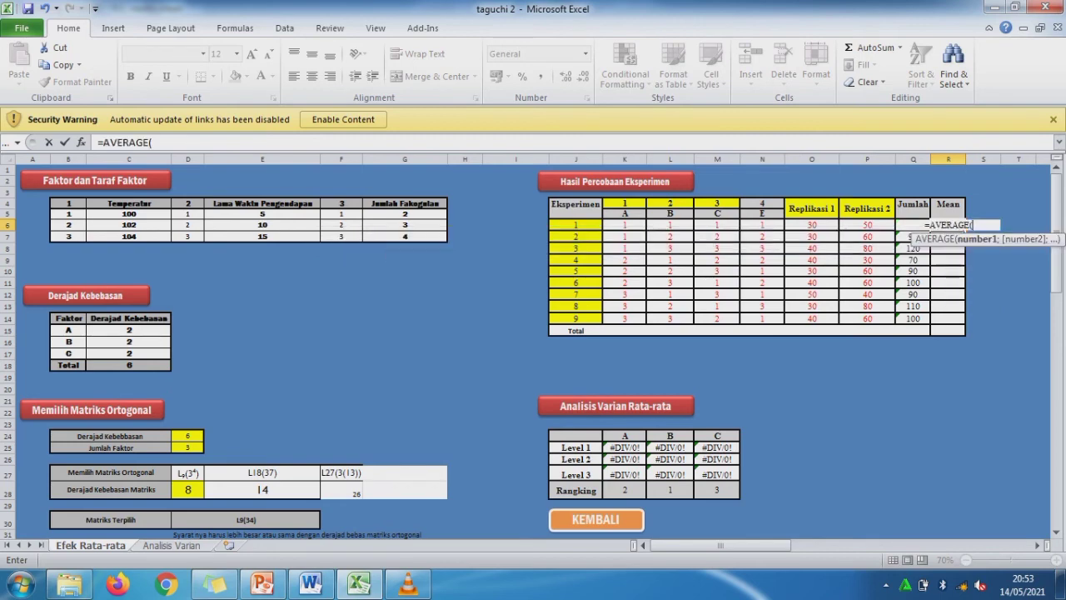
pyautogui.click(813, 225)
pyautogui.moveTo(813, 225); pyautogui.dragTo(867, 225)
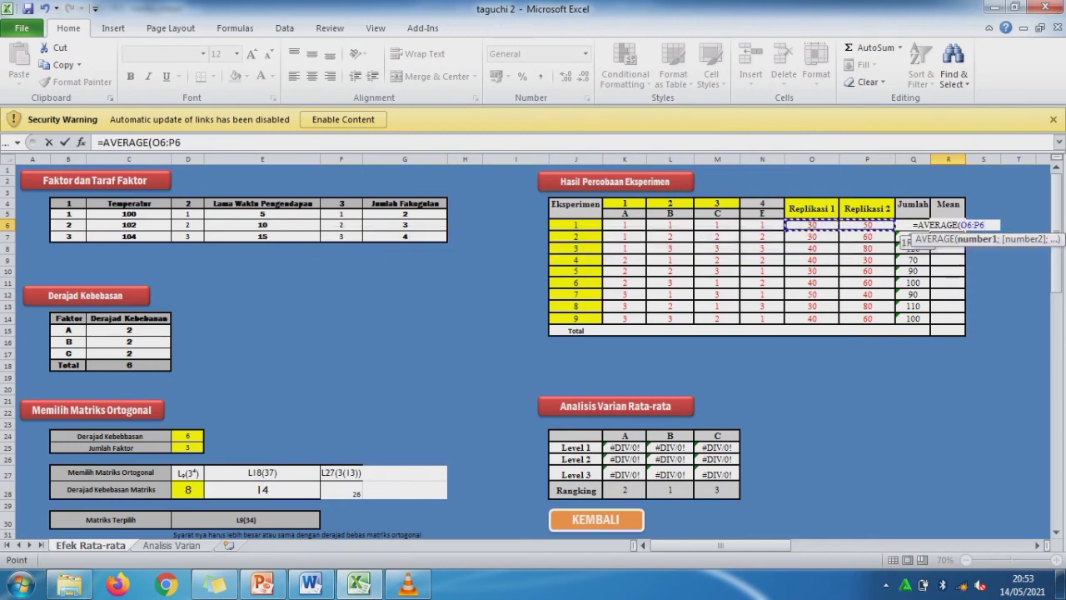
pyautogui.write(')')
pyautogui.press('Return')
pyautogui.click(941, 226)
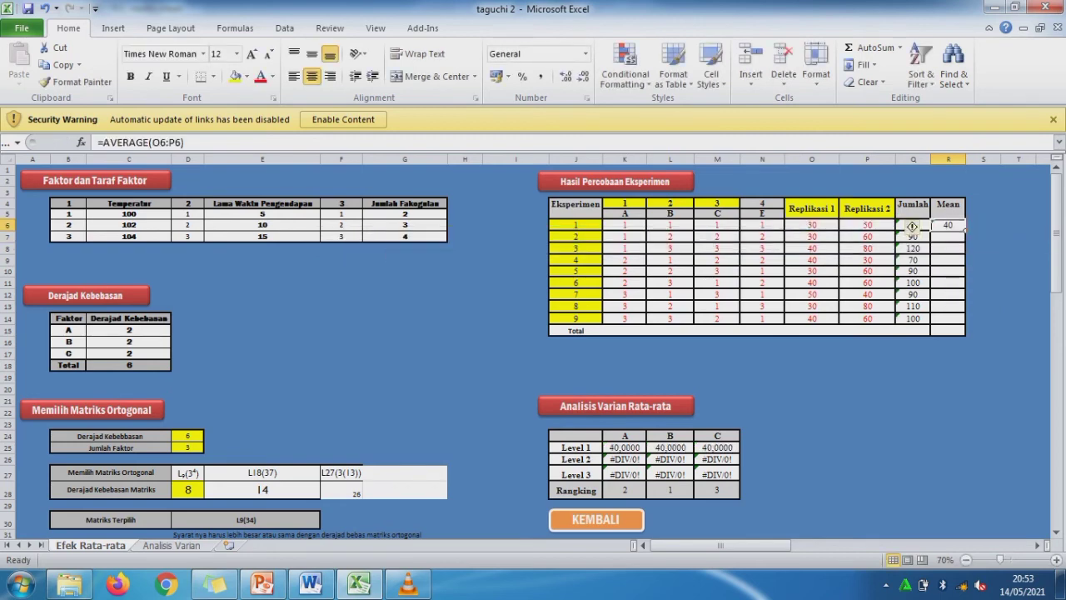
pyautogui.moveTo(965, 230); pyautogui.dragTo(964, 323)
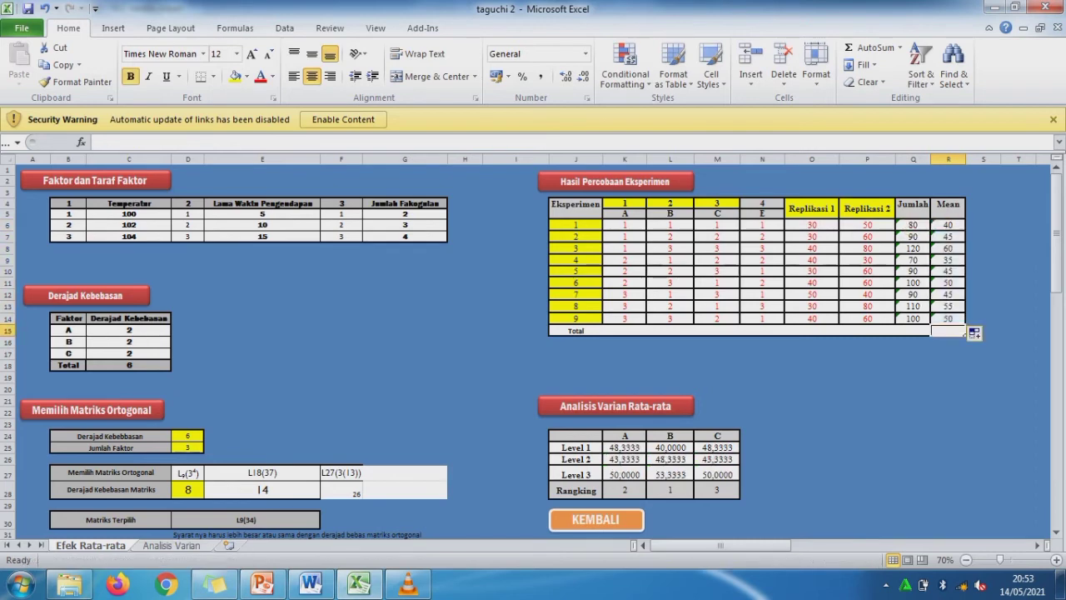
# - Total the Mean values of R6:R14 with a SUM formula in R15
pyautogui.write('=sum')
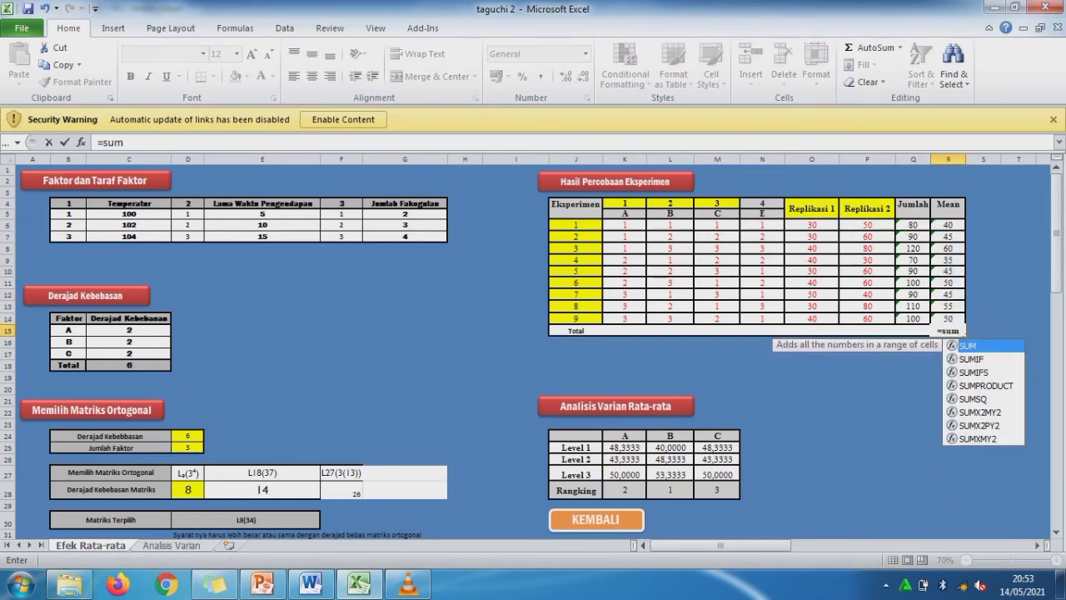
pyautogui.write('(')
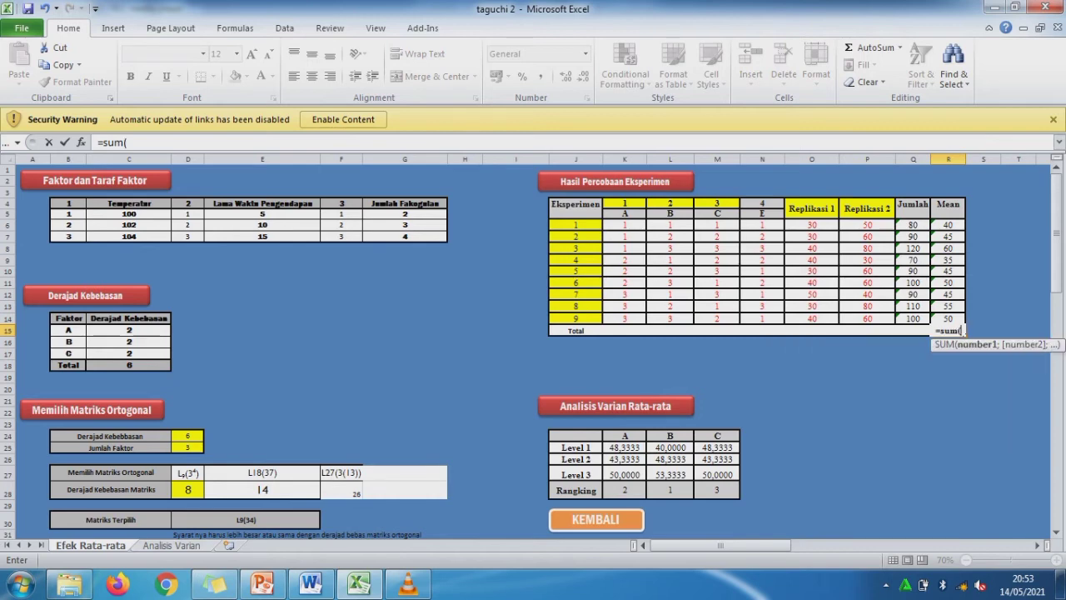
pyautogui.moveTo(948, 225); pyautogui.dragTo(950, 319)
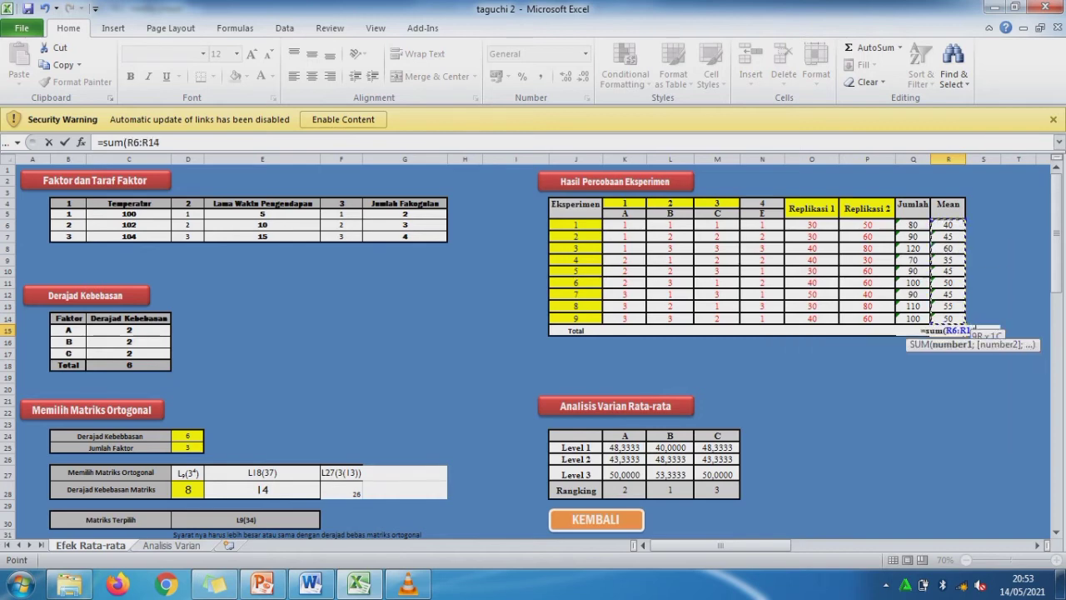
pyautogui.press('Return')
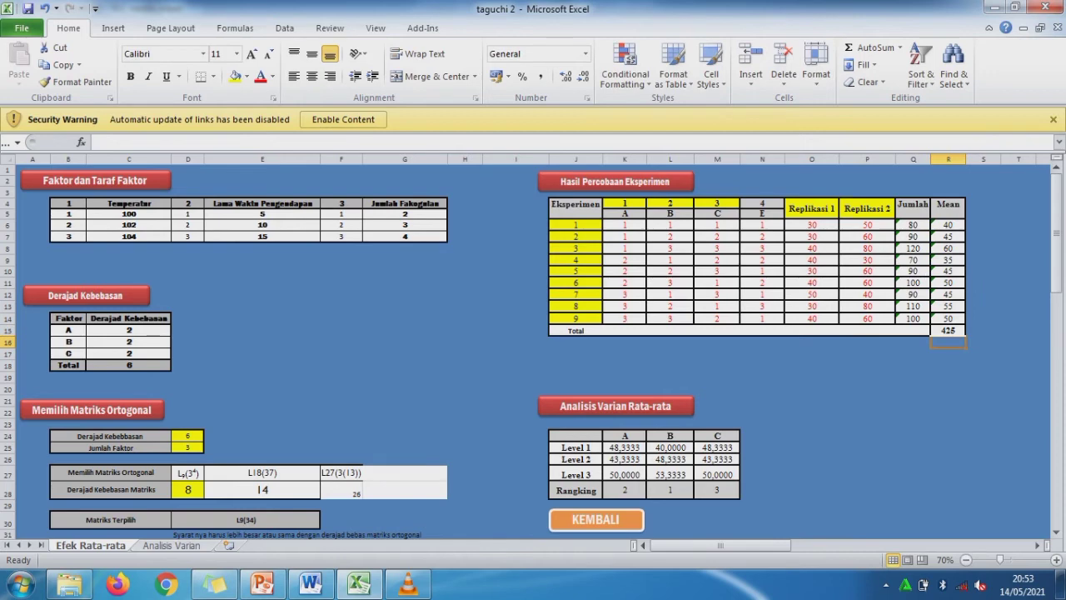
# - Examine the averaging formulas for factor A at levels 1 to 3 in the Analisis Varian Rata-rata table
pyautogui.click(643, 479)
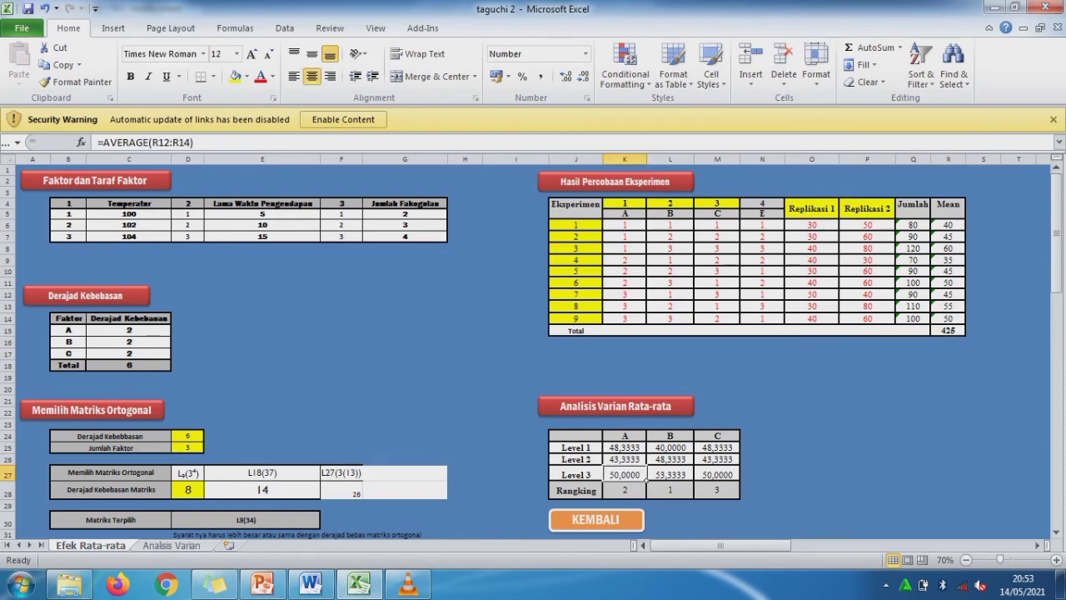
pyautogui.click(646, 452)
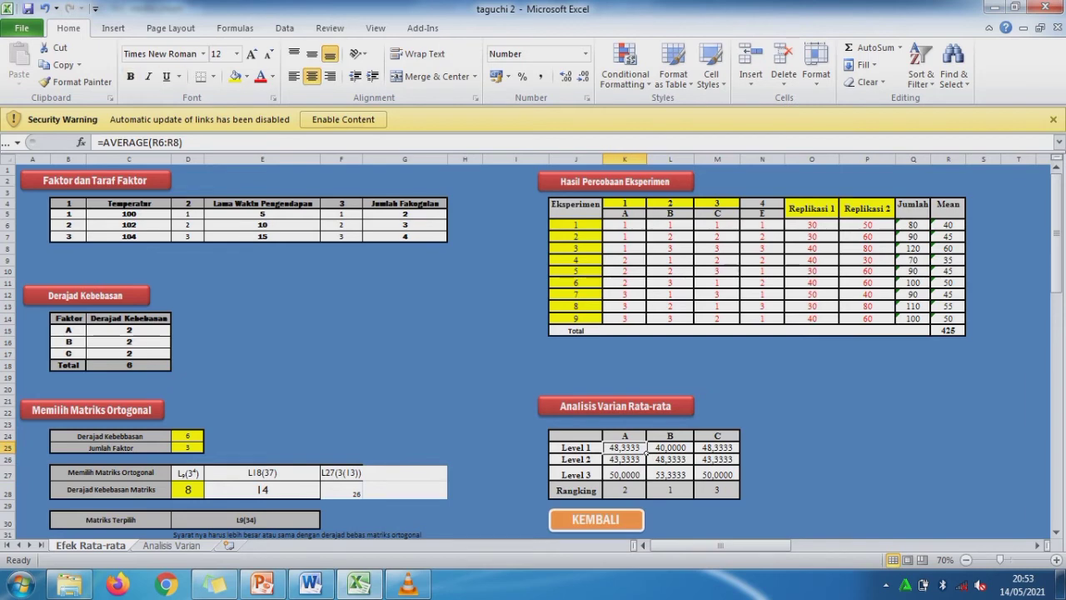
pyautogui.doubleClick(647, 459)
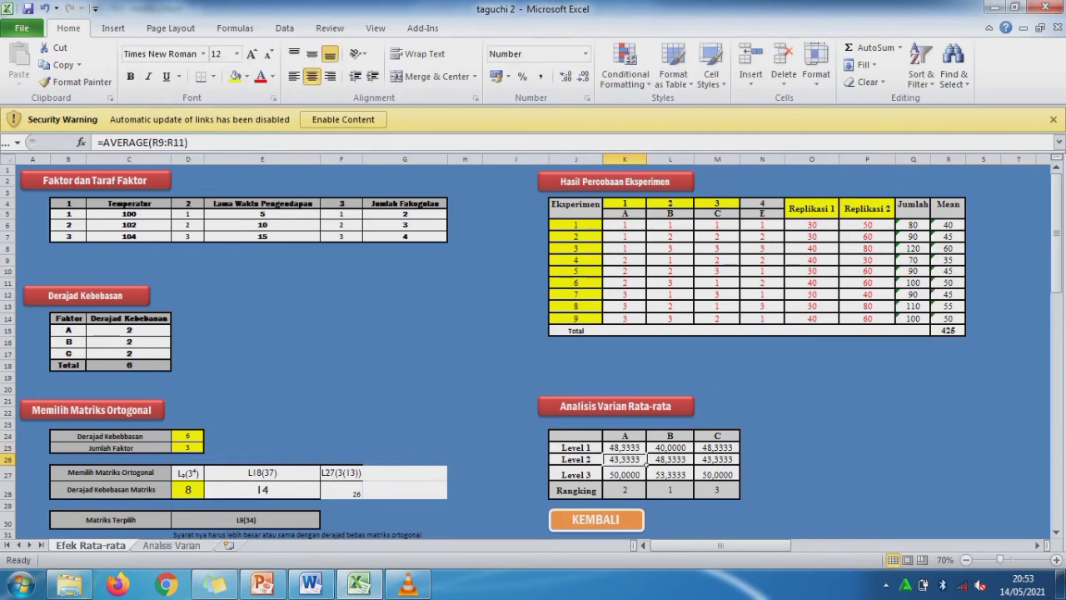
pyautogui.press('Return')
pyautogui.click(173, 142)
pyautogui.press('Return')
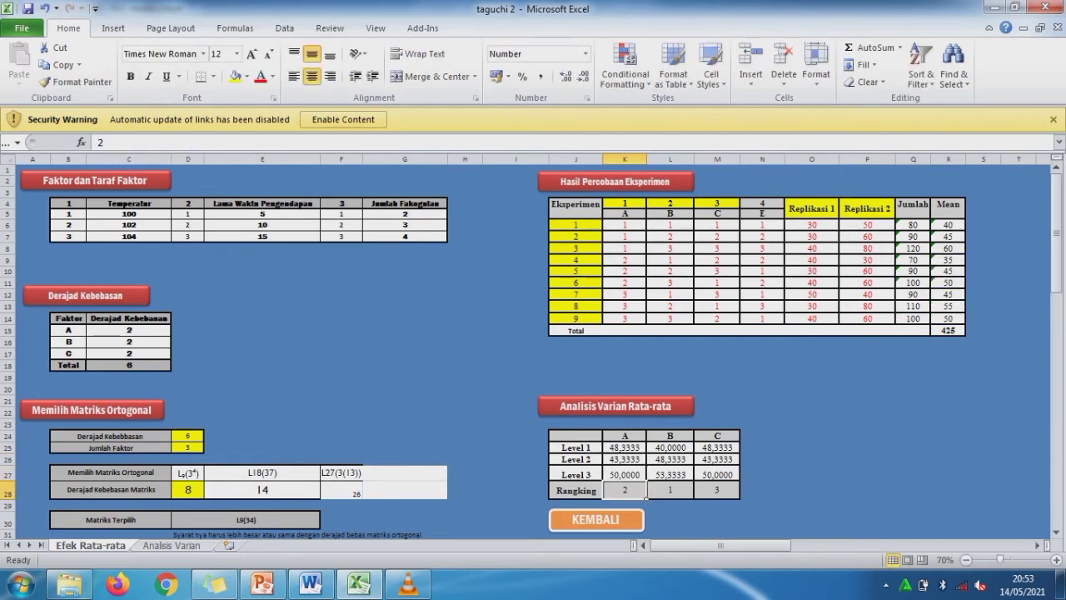
# - Examine which Mean cells the factor B level formulas average in the Analisis Varian Rata-rata table
pyautogui.click(688, 460)
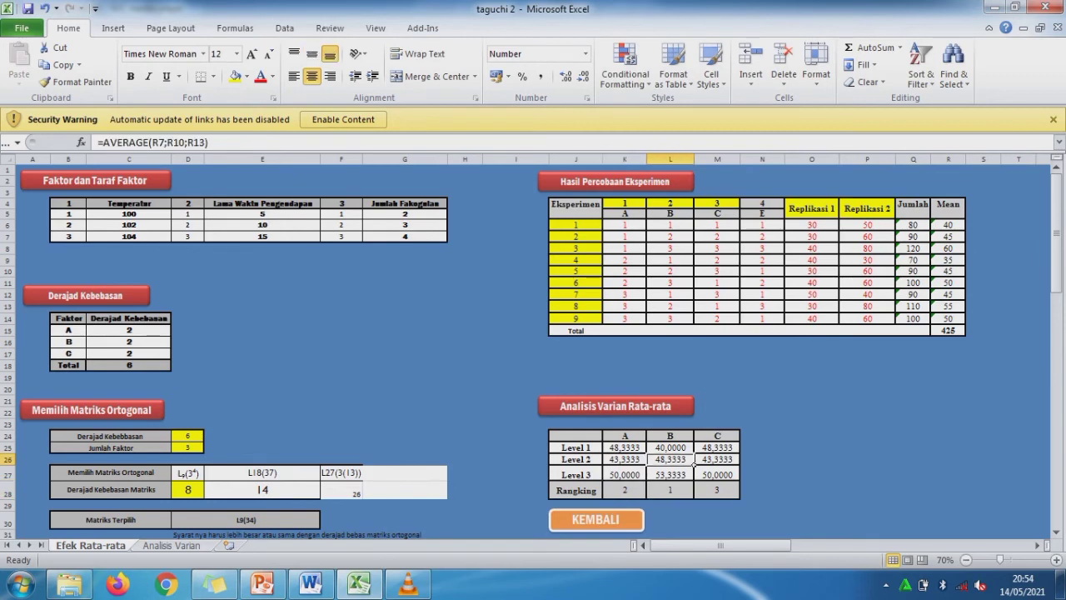
pyautogui.click(692, 450)
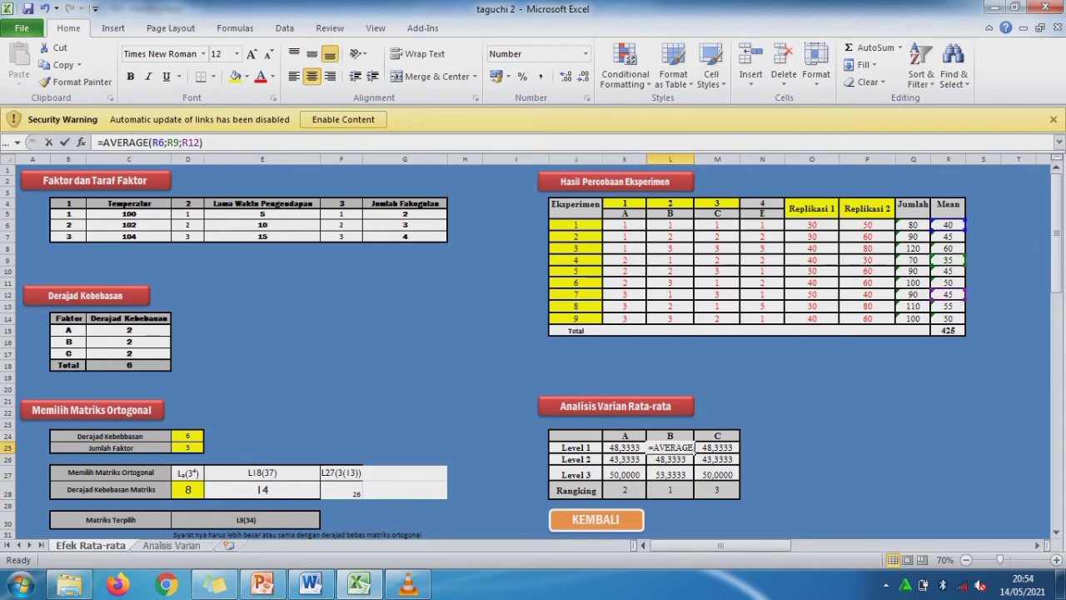
pyautogui.doubleClick(678, 460)
pyautogui.press('Return')
pyautogui.press('Return')
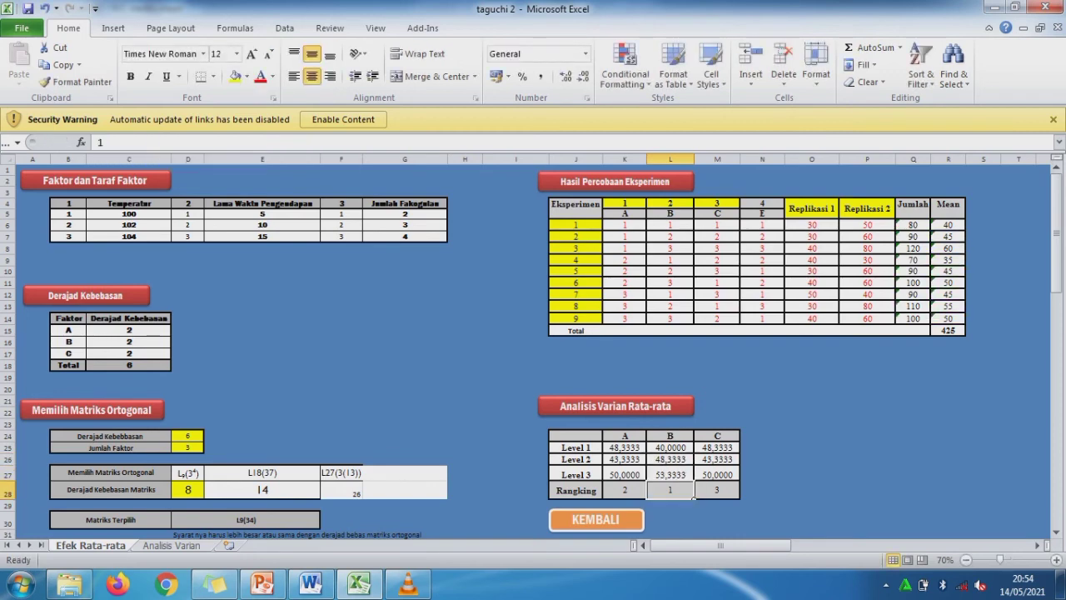
# - Examine the cell references in the factor C formulas for levels 1 to 3, M25 to M27
pyautogui.click(735, 448)
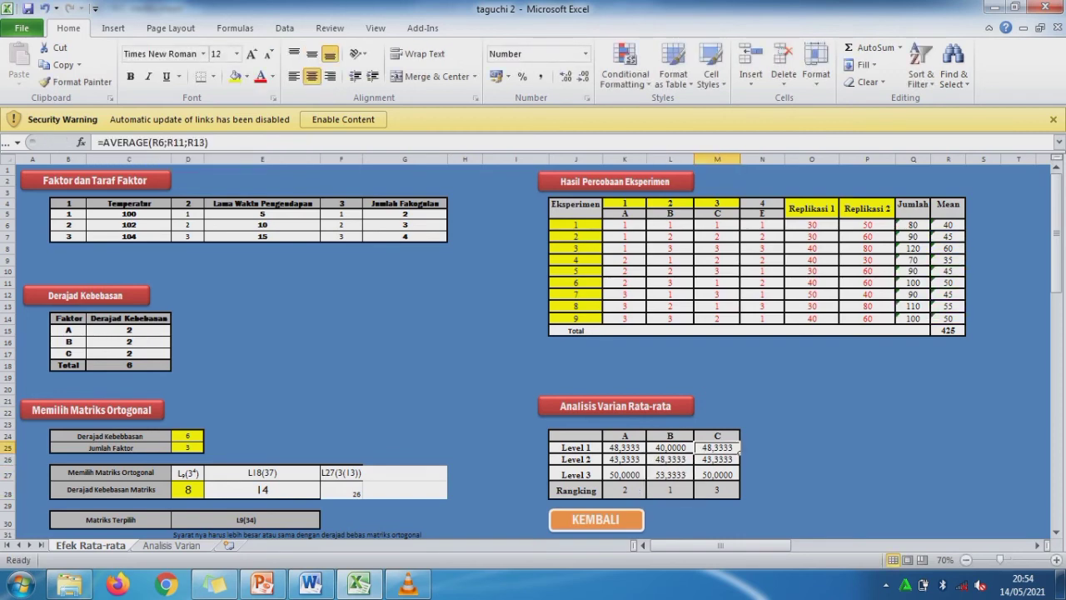
pyautogui.click(188, 143)
pyautogui.press('Return')
pyautogui.click(187, 142)
pyautogui.press('Return')
pyautogui.click(188, 143)
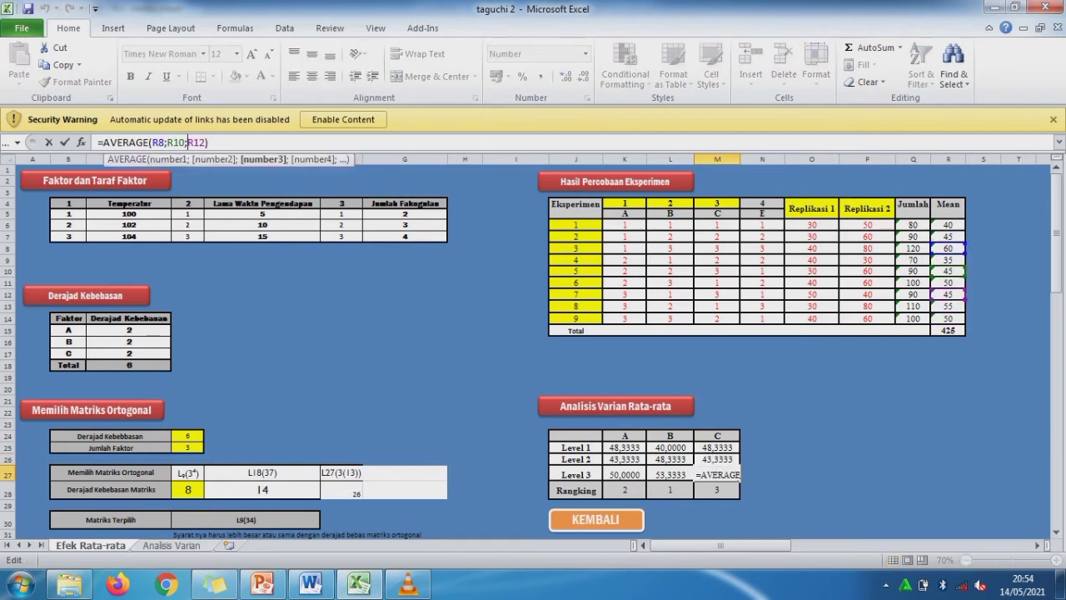
pyautogui.press('Return')
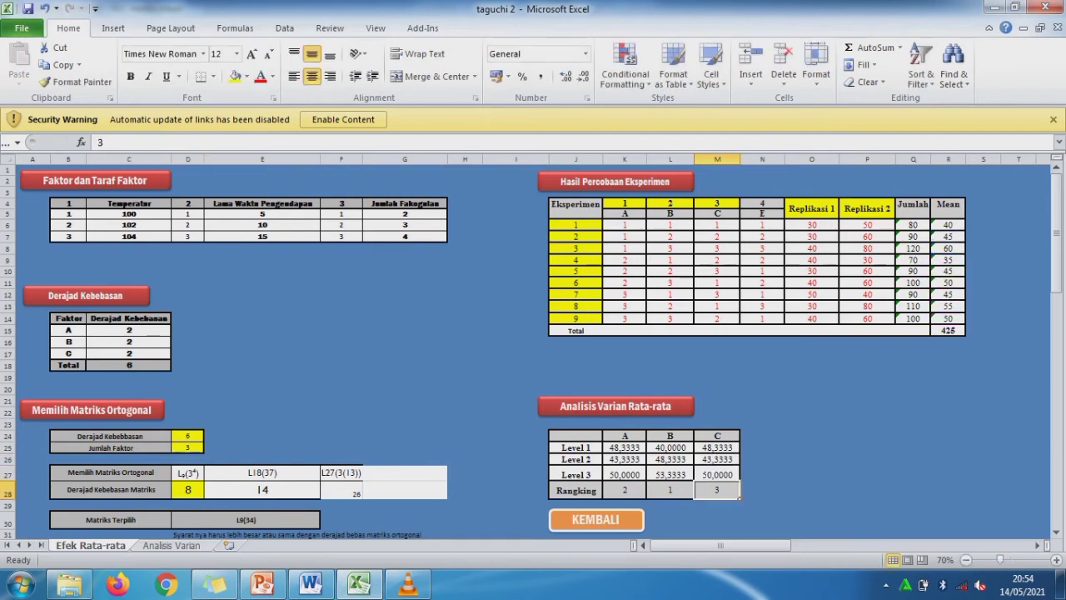
# - Highlight the Level 3 averages of factors A and B, K27 and L27, with yellow fill
pyautogui.click(625, 474)
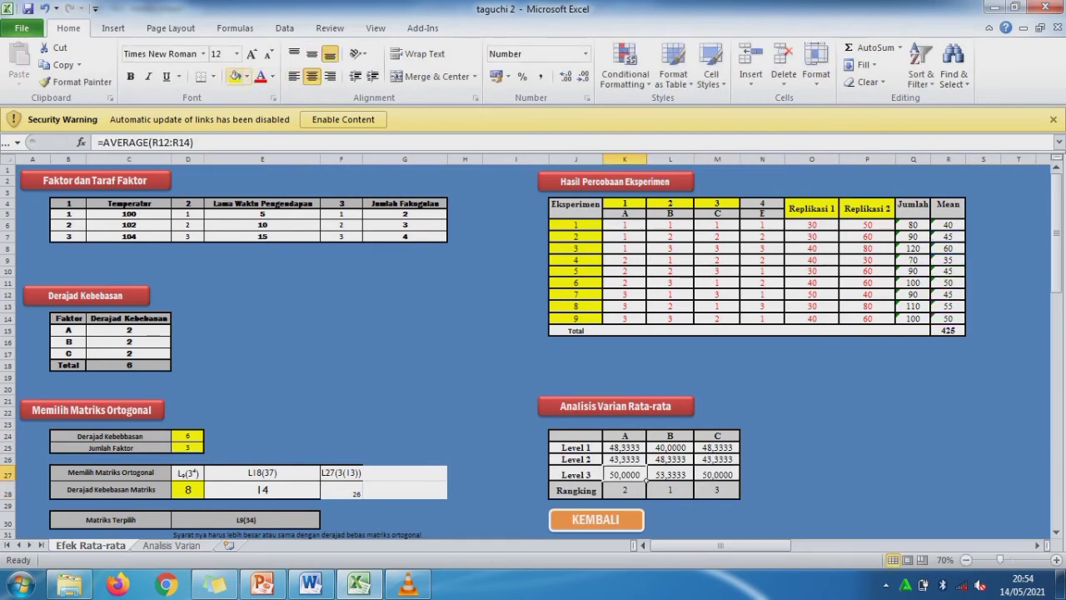
pyautogui.click(235, 75)
pyautogui.click(655, 475)
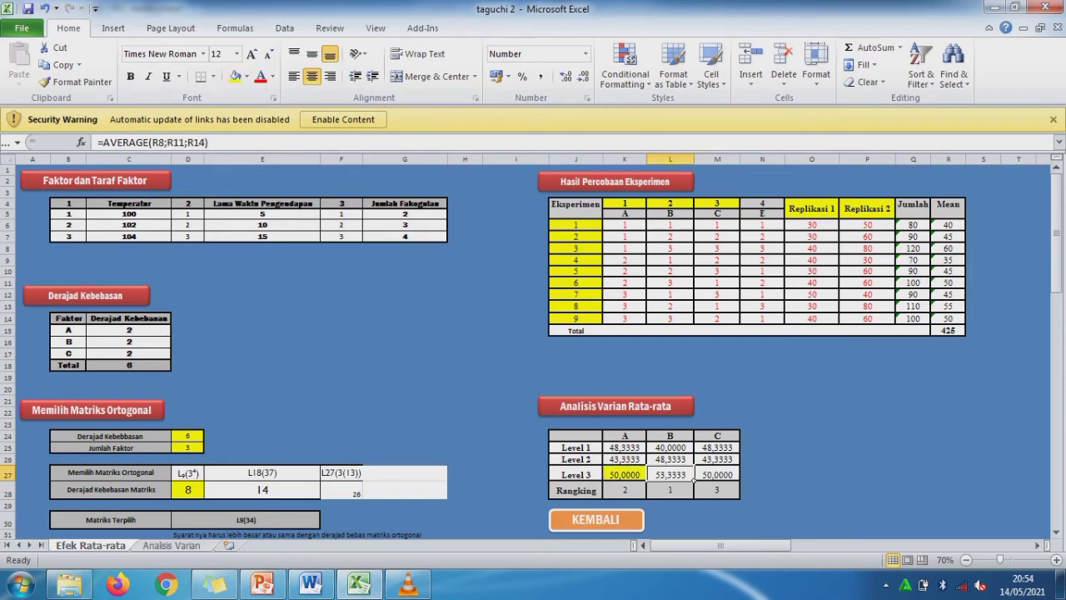
pyautogui.click(235, 75)
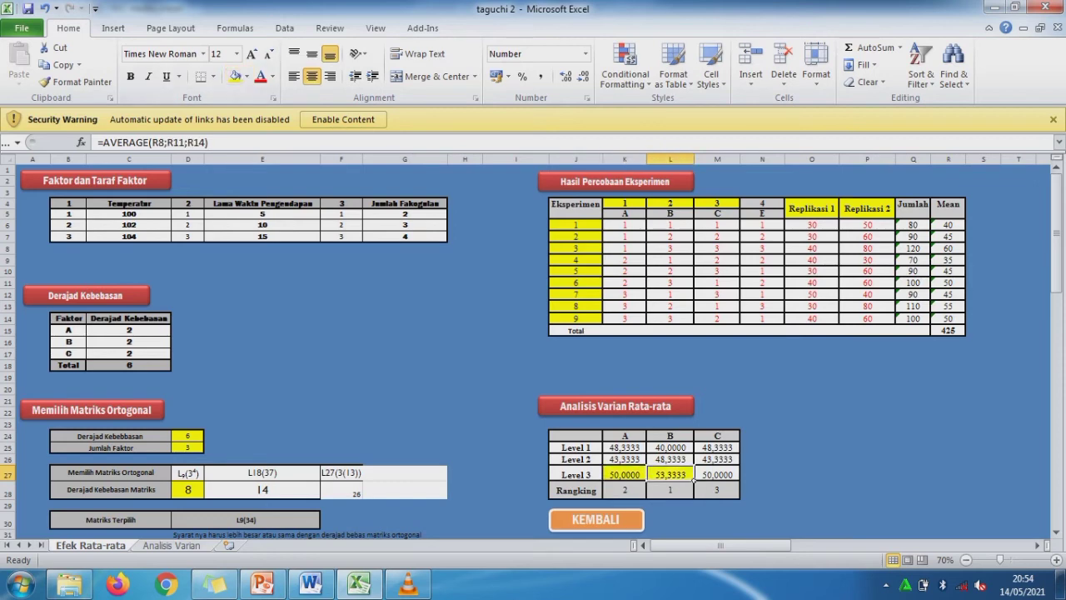
# - Highlight the Level 3 average of factor C, M27, with yellow fill and review the Rangking row for the three factors
pyautogui.click(716, 474)
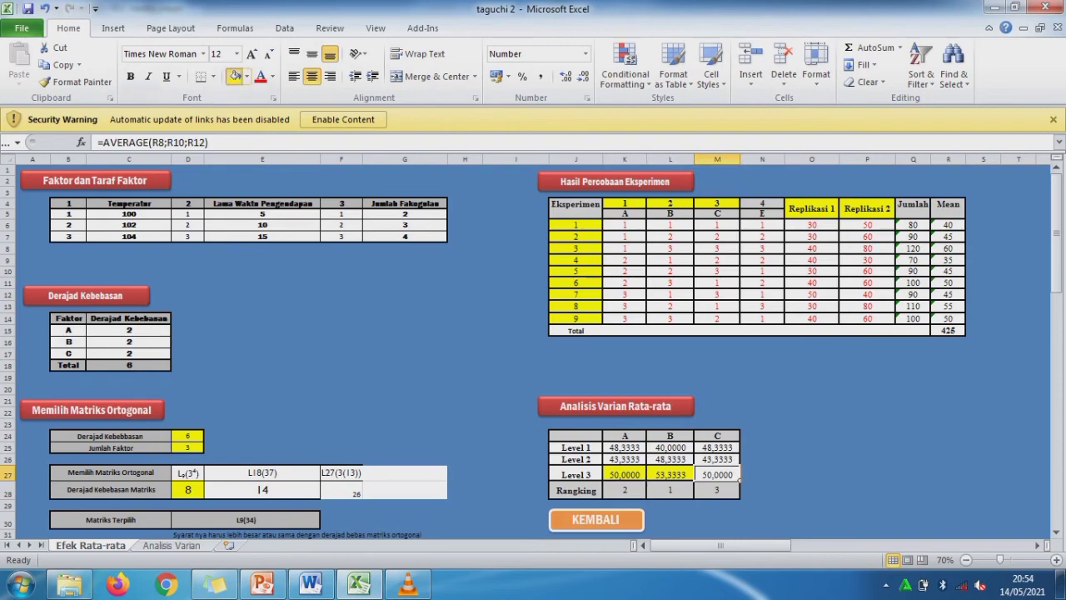
pyautogui.click(235, 76)
pyautogui.click(671, 490)
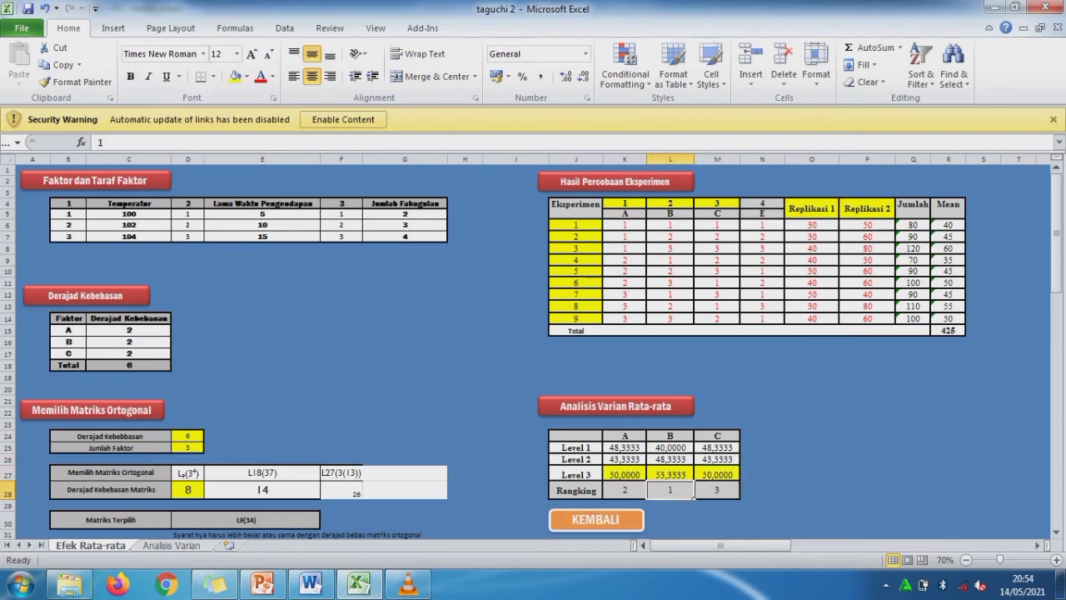
pyautogui.click(642, 494)
pyautogui.click(717, 490)
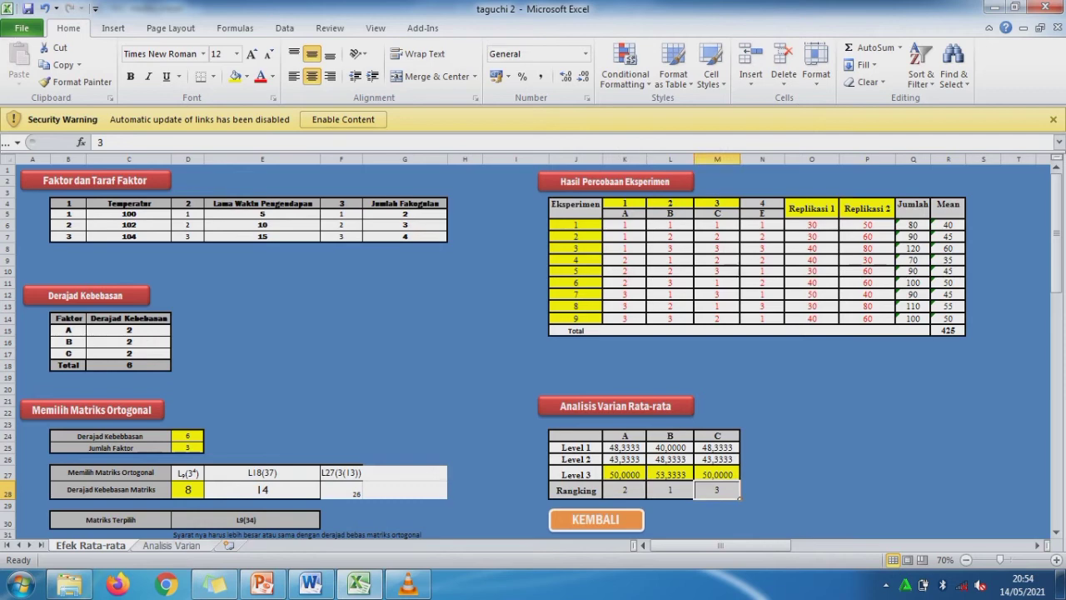
# - Open the Analisis Varian sheet and read the H0 and H1 hypotheses and the Ketentuan decision rules
pyautogui.hotkey('ctrl', 'pagedown')
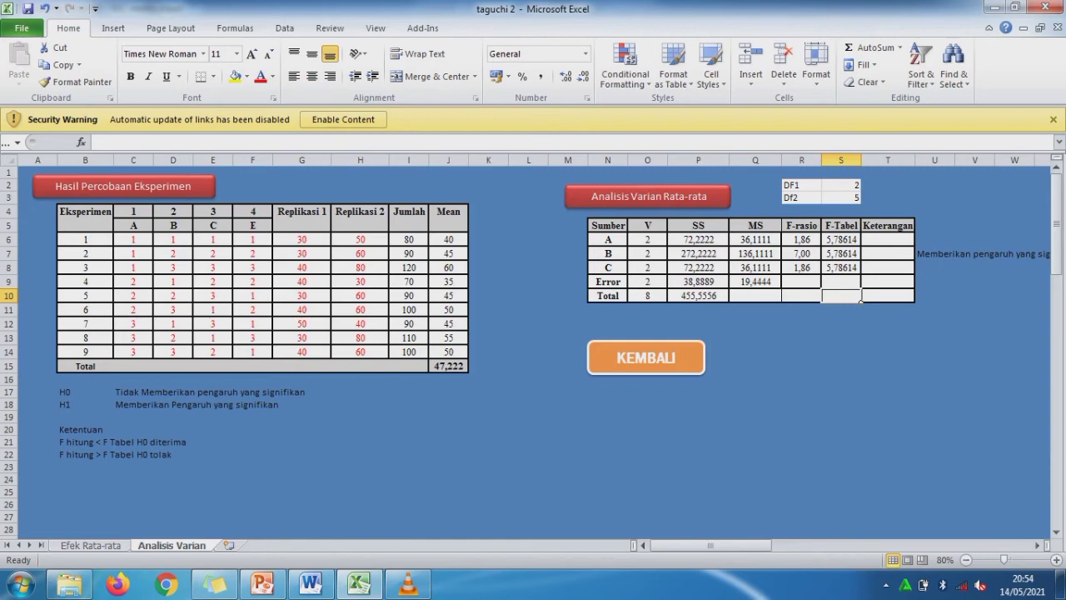
pyautogui.moveTo(85, 392); pyautogui.dragTo(302, 405)
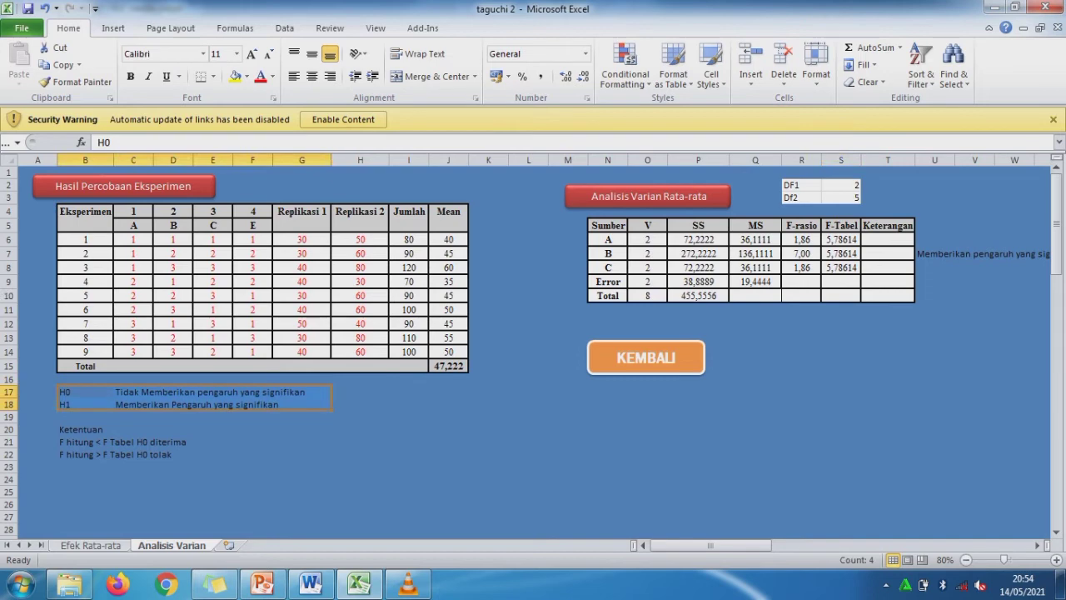
pyautogui.moveTo(85, 430); pyautogui.dragTo(213, 455)
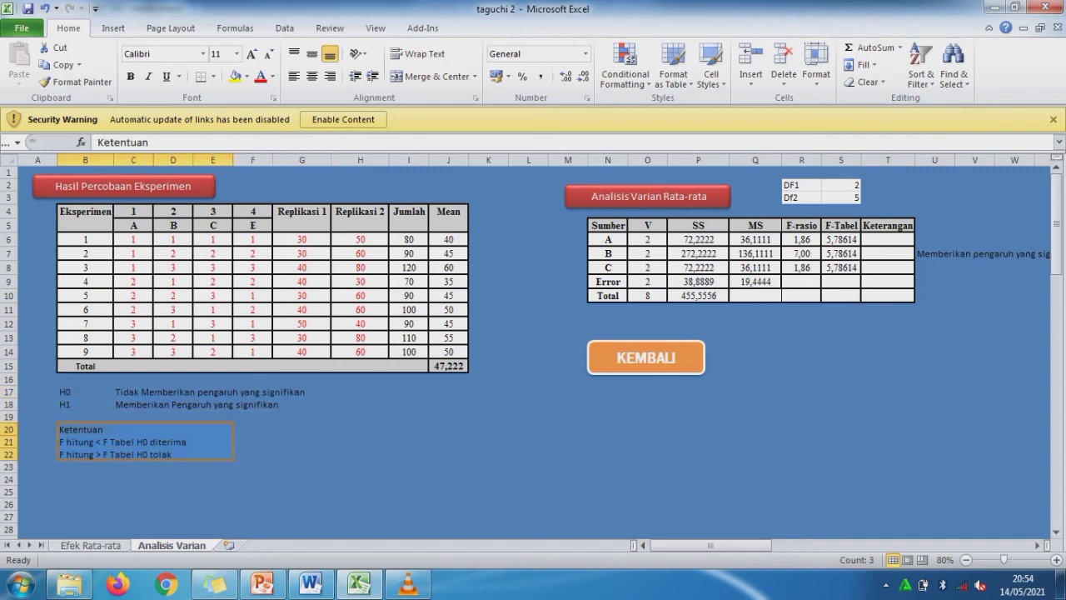
# - Examine the degrees-of-freedom formulas in DF1, DF2 and the V column from factor A down to Total
pyautogui.click(841, 185)
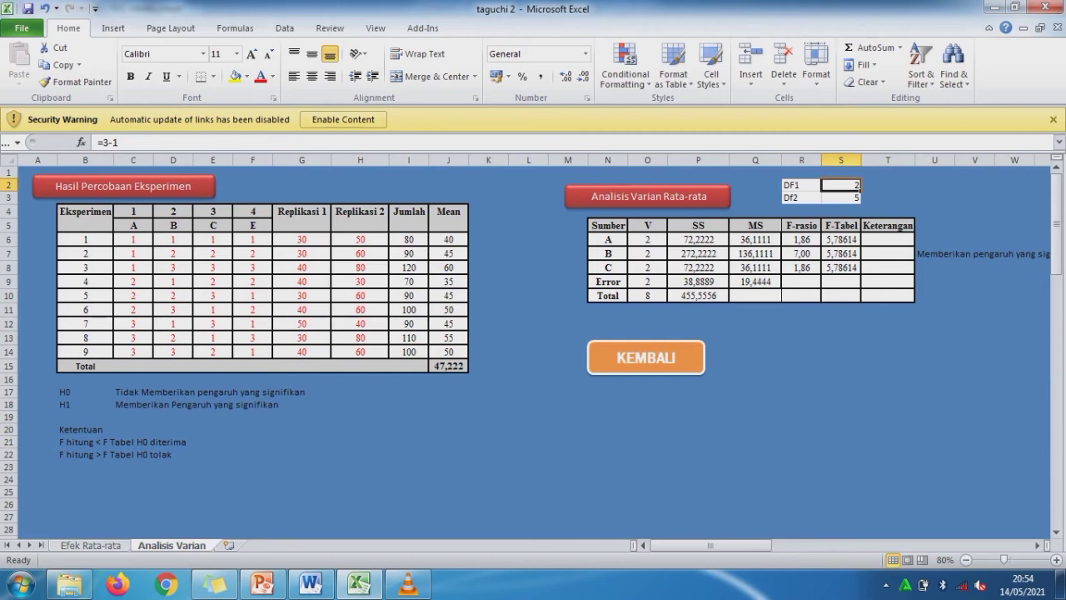
pyautogui.click(841, 198)
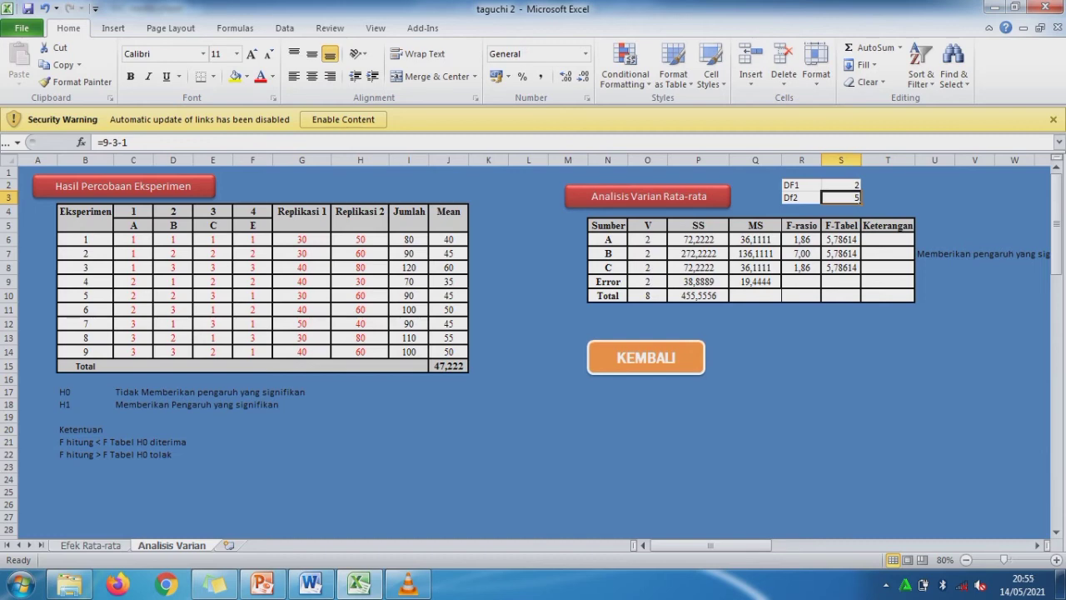
pyautogui.click(665, 240)
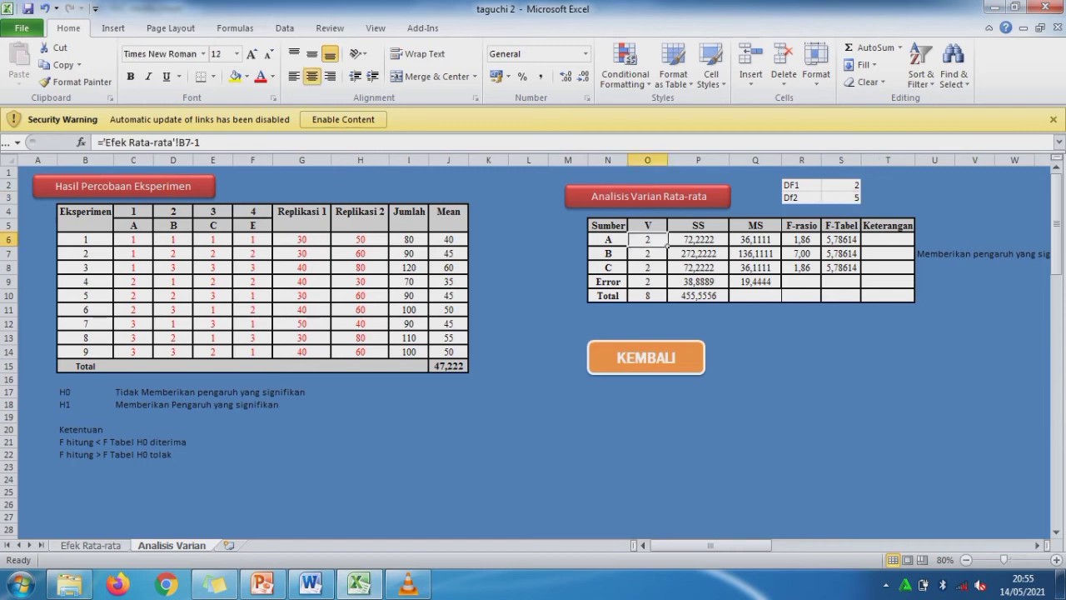
pyautogui.click(667, 255)
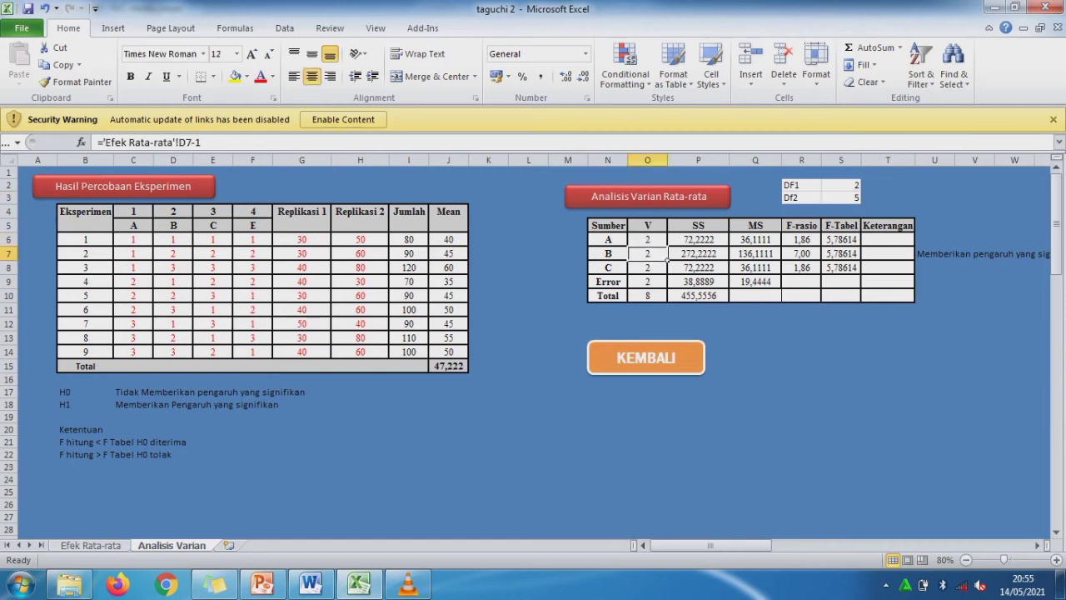
pyautogui.click(668, 268)
pyautogui.click(668, 282)
pyautogui.click(668, 296)
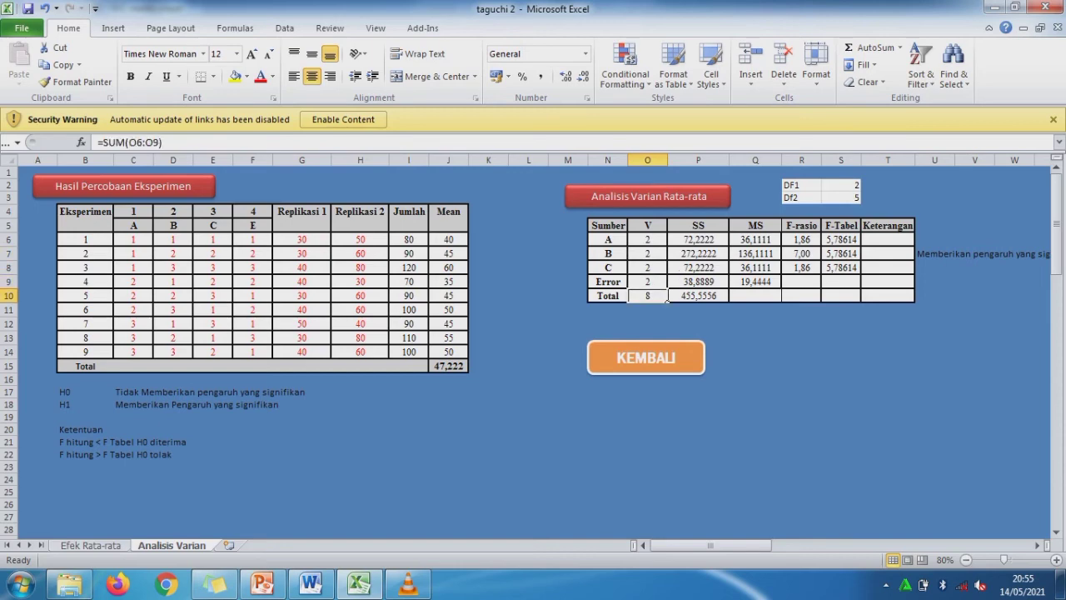
# - Examine the SS formulas for factors A, B and C, Error and Total in P6 to P10
pyautogui.click(698, 239)
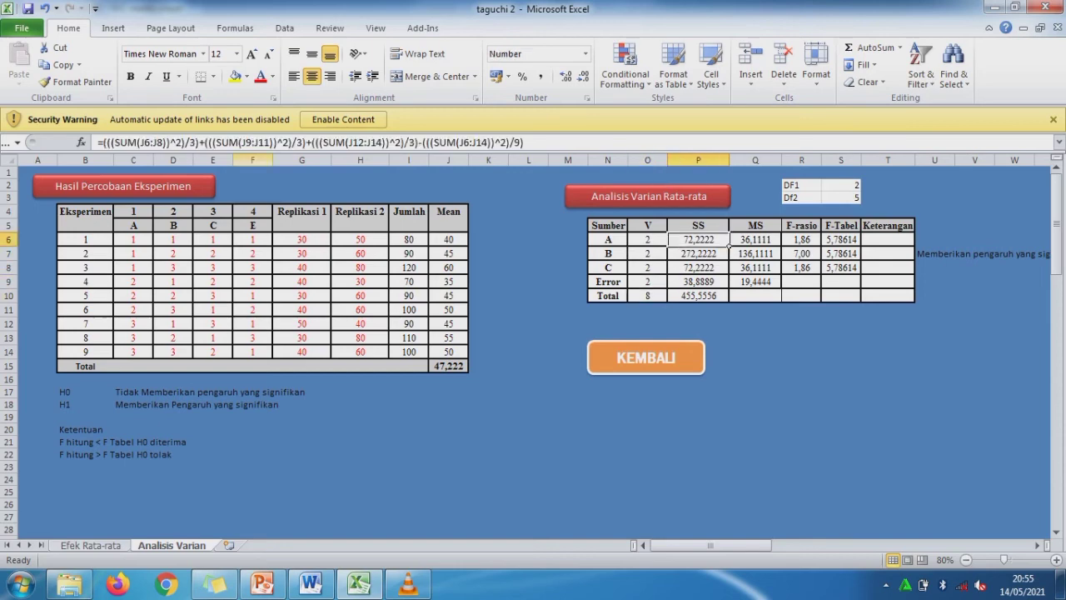
pyautogui.click(256, 141)
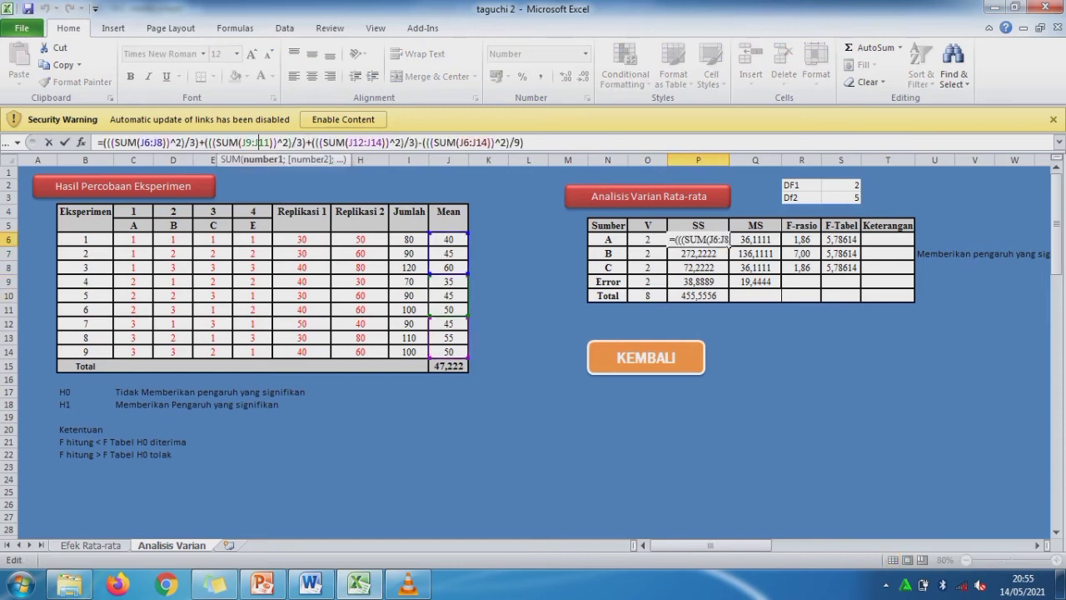
pyautogui.press('Return')
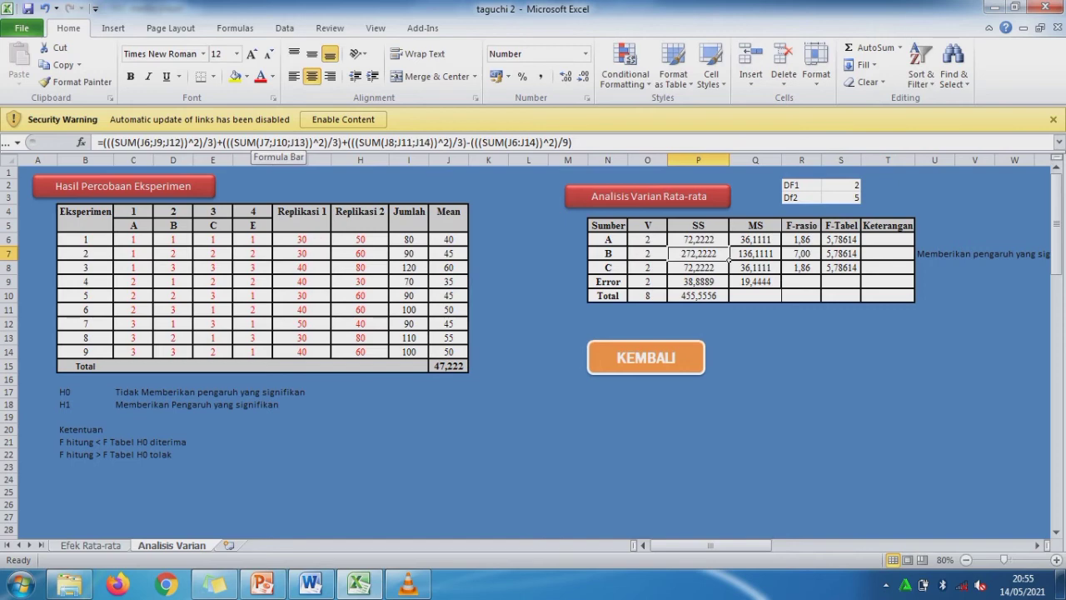
pyautogui.press('Down')
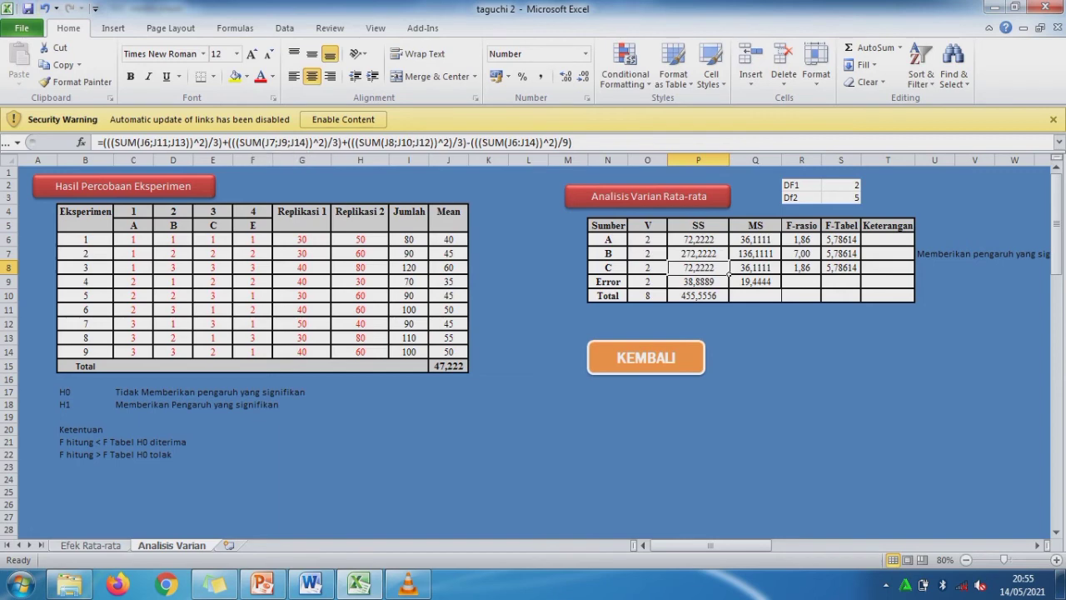
pyautogui.press('F2')
pyautogui.press('Return')
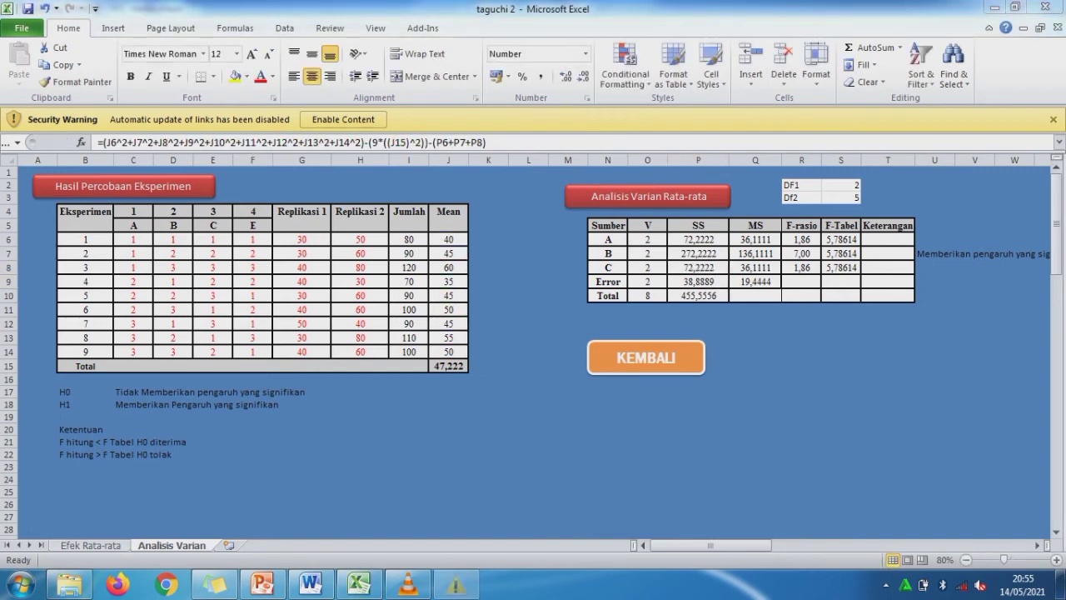
pyautogui.click(721, 125)
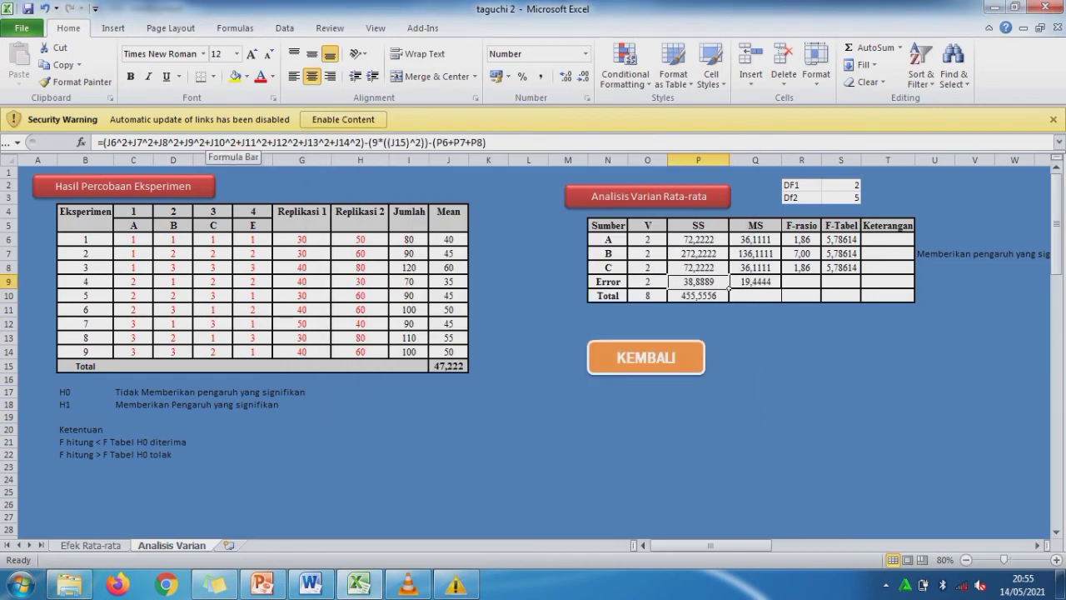
pyautogui.click(698, 296)
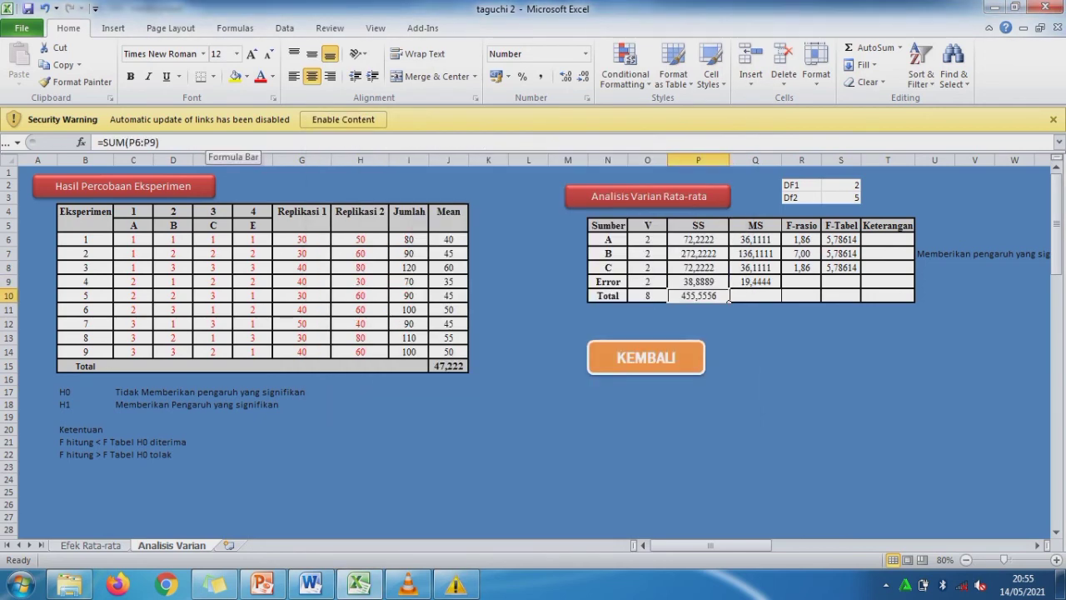
pyautogui.press('F2')
pyautogui.press('Return')
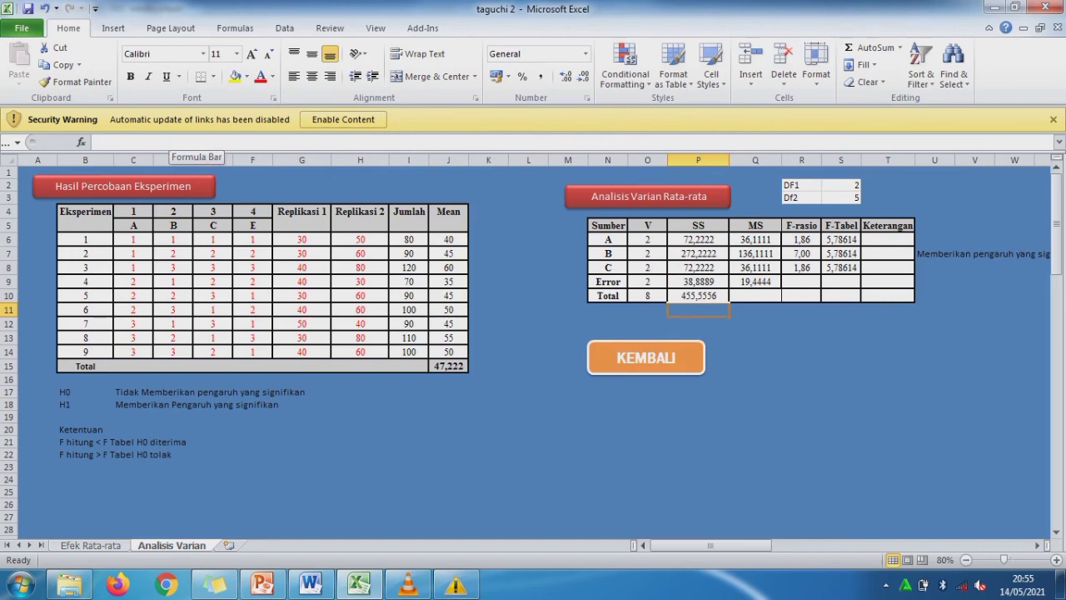
# - Examine the MS formulas for factors A, B, C and Error in Q6 to Q9, checking which cells each one divides
pyautogui.press('Right')
pyautogui.press('Up')
pyautogui.press('Up')
pyautogui.press('Up')
pyautogui.press('Up')
pyautogui.press('Up')
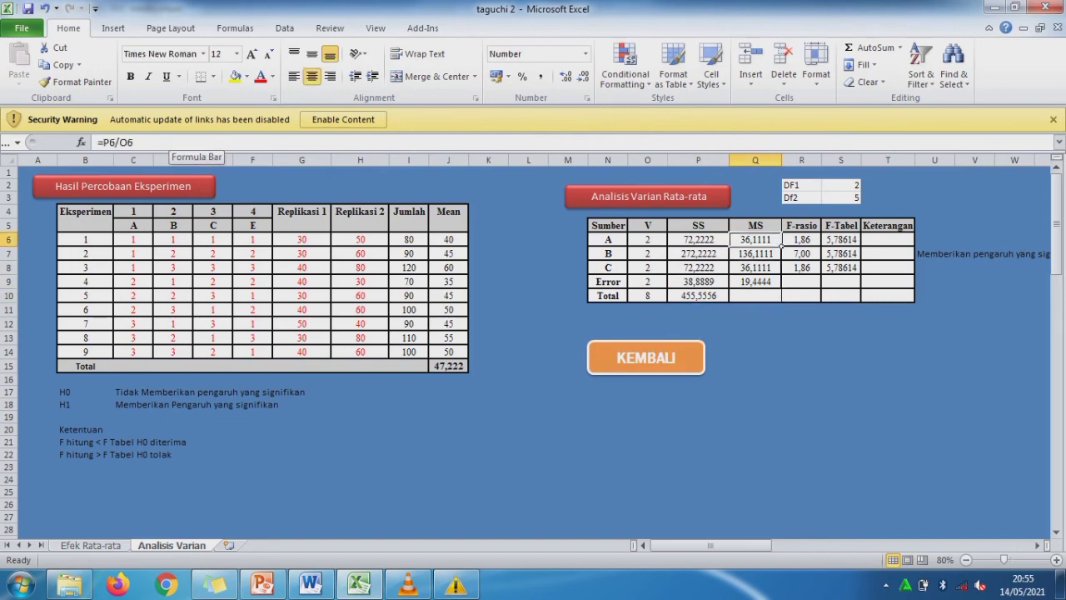
pyautogui.press('F2')
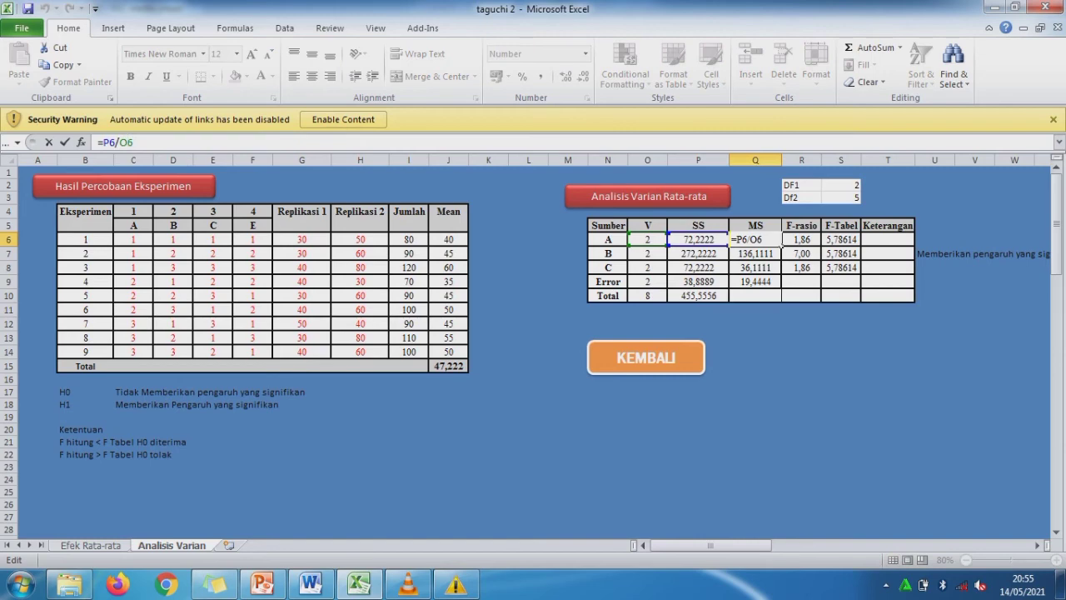
pyautogui.press('Return')
pyautogui.press('F2')
pyautogui.press('Return')
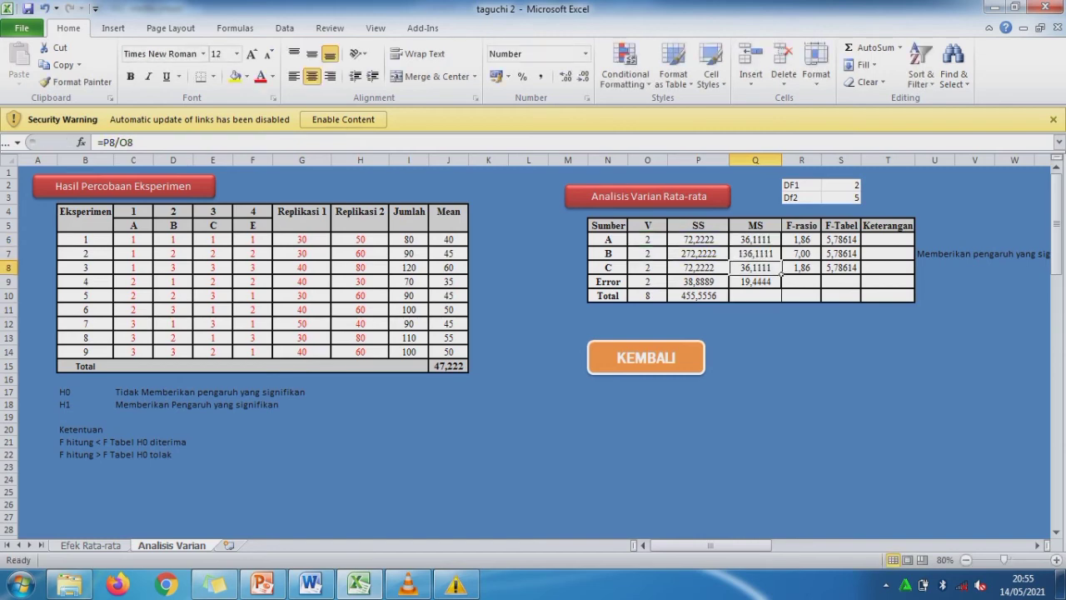
pyautogui.press('Return')
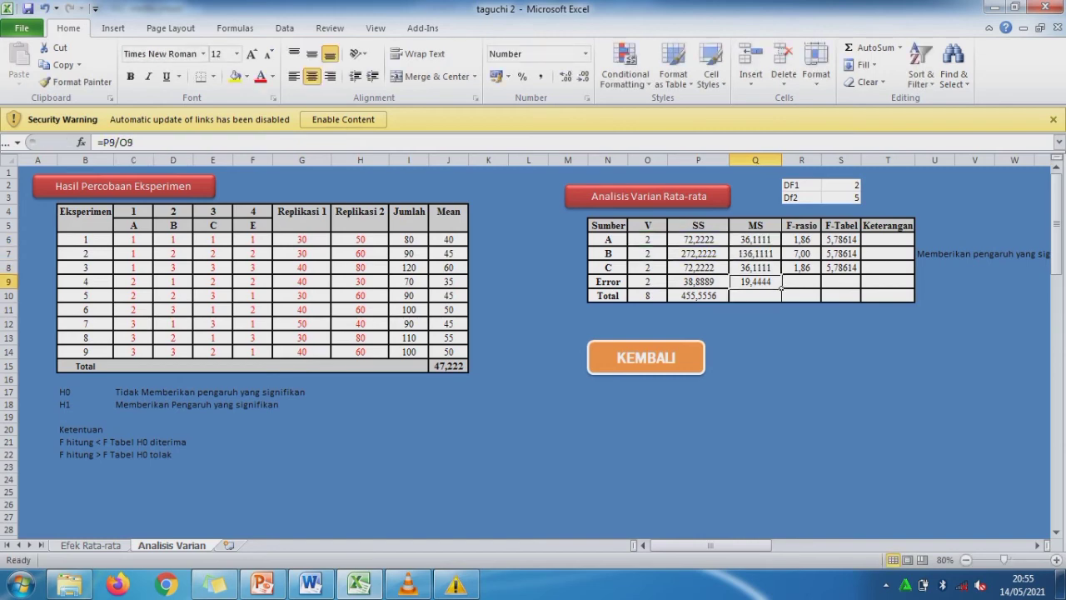
pyautogui.press('F2')
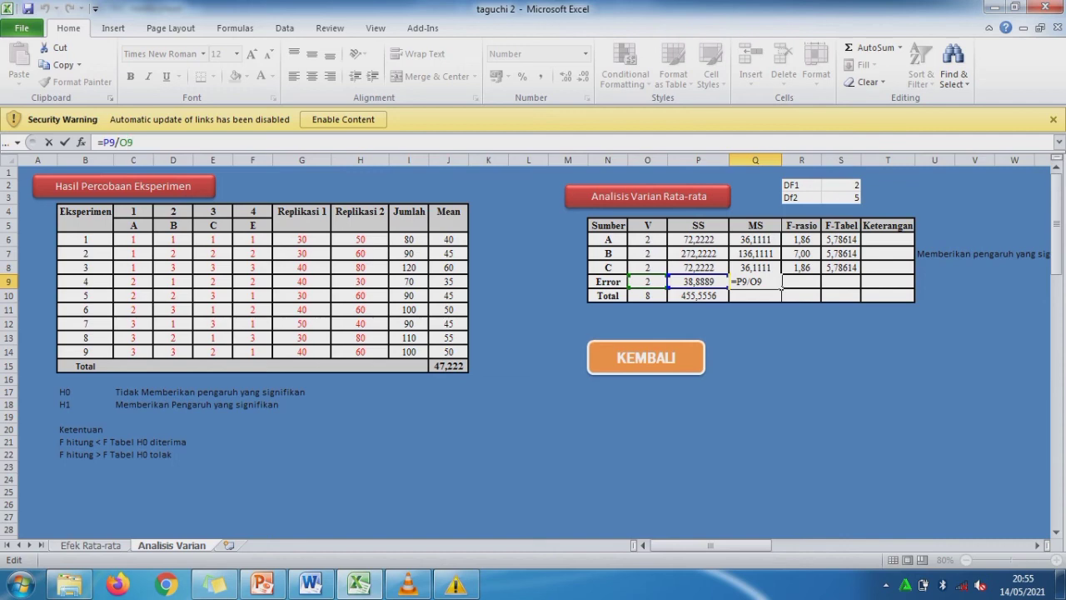
pyautogui.press('Return')
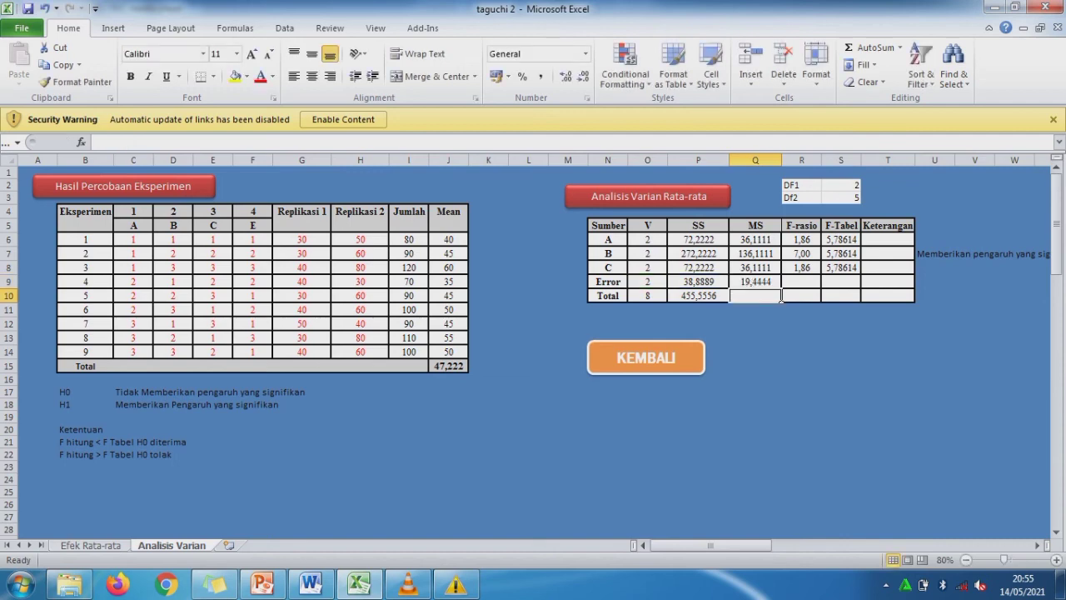
# - Examine which MS cells the F-rasio formulas for factors A, B and C in R6 to R8 refer to
pyautogui.click(817, 241)
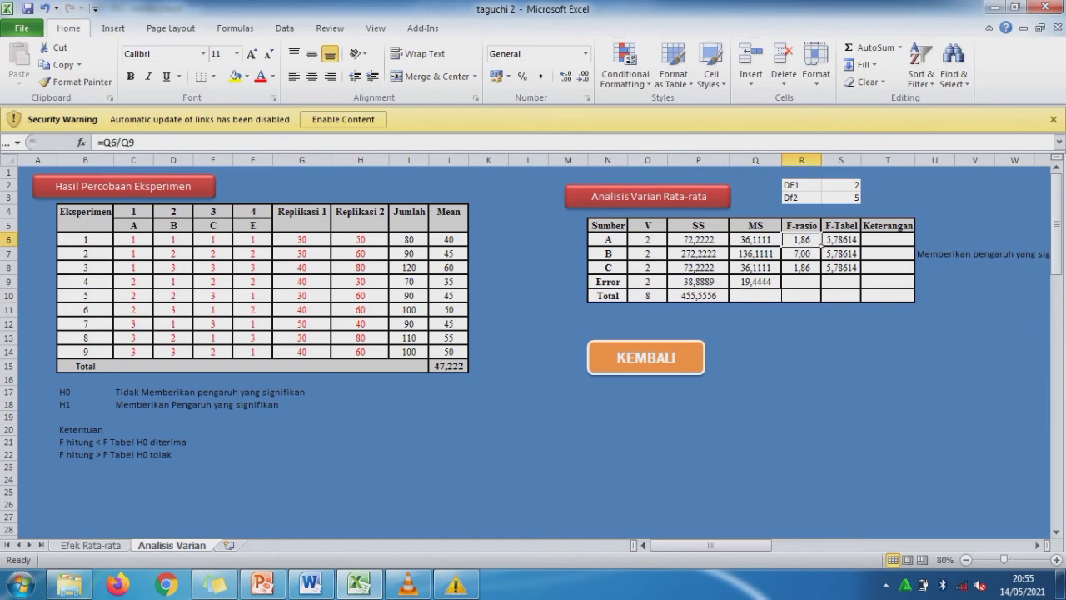
pyautogui.doubleClick(820, 242)
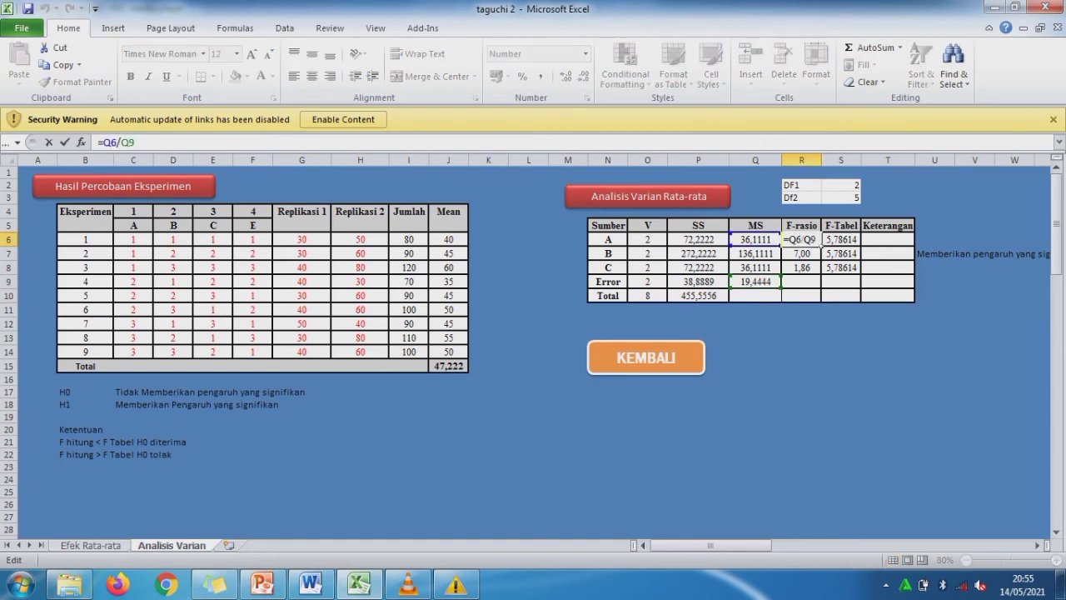
pyautogui.press('Return')
pyautogui.doubleClick(820, 254)
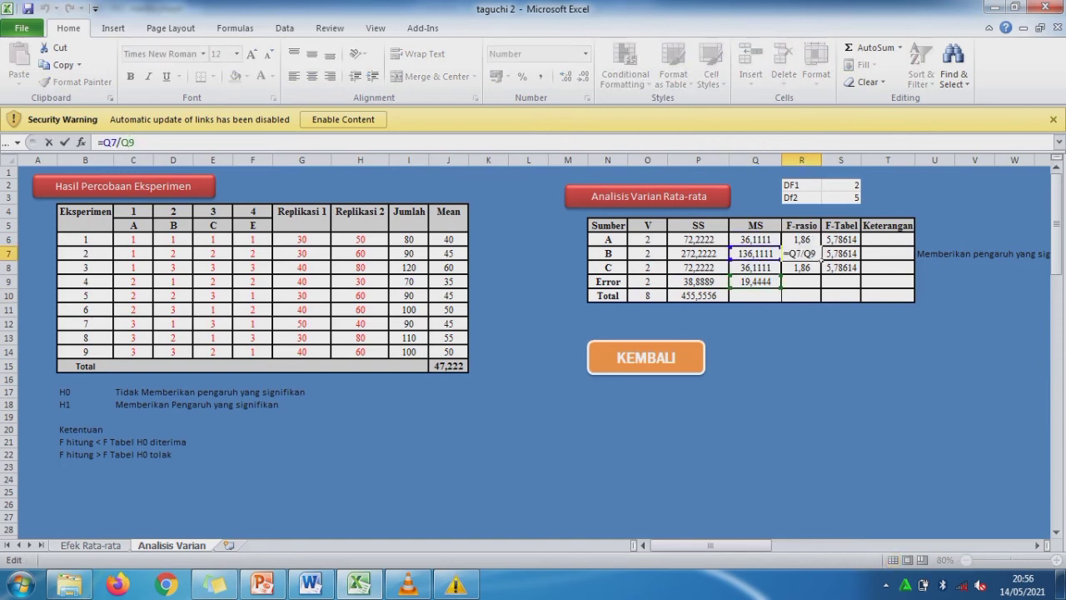
pyautogui.press('Return')
pyautogui.doubleClick(820, 269)
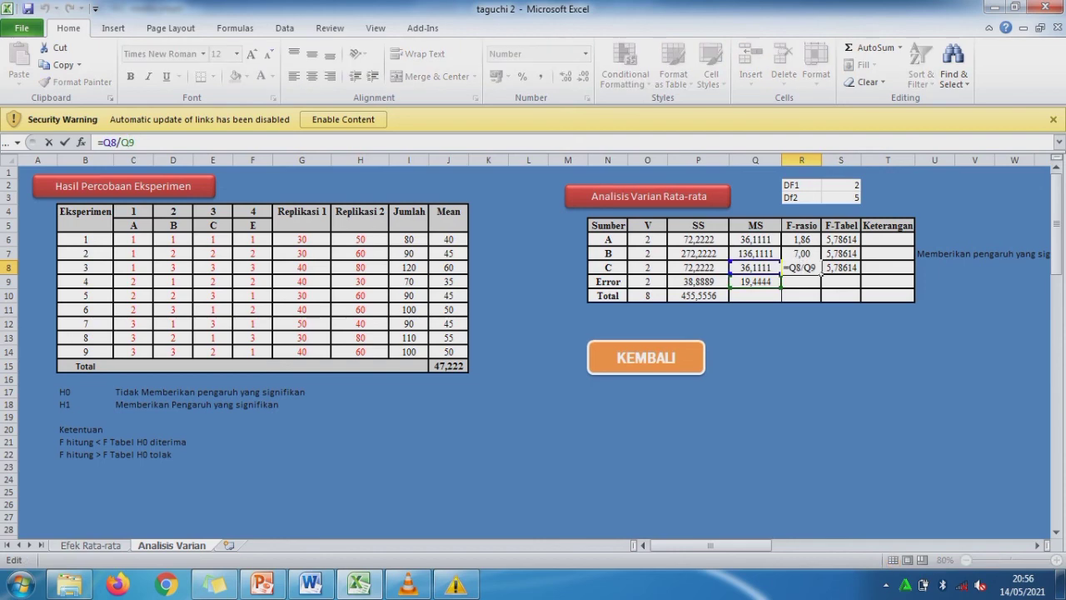
pyautogui.press('Return')
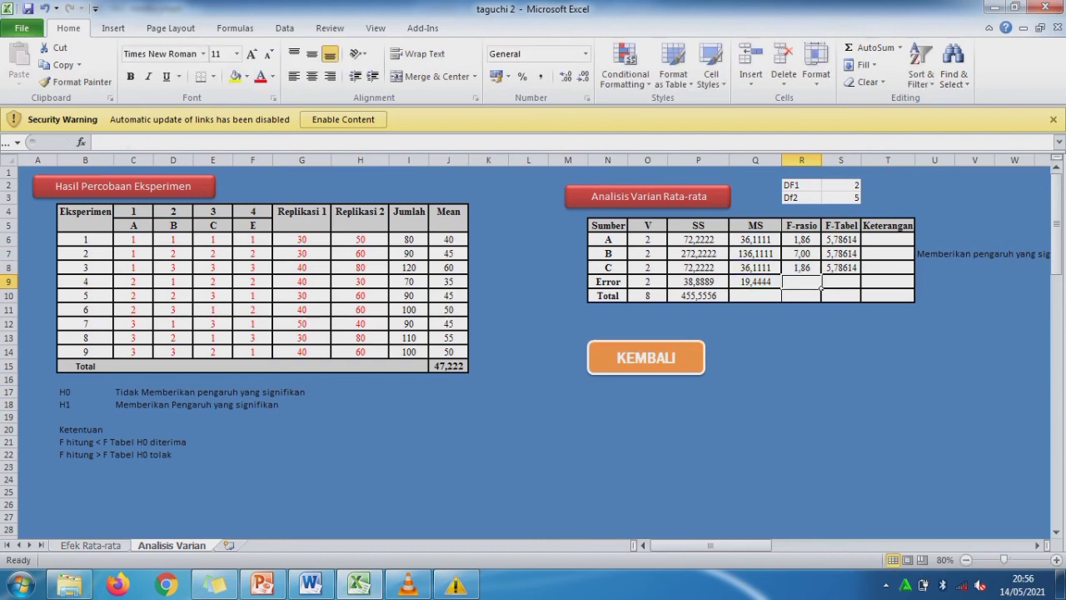
# - Examine the F-Tabel formulas in S6 to S8, including the F.INV.RT arguments used for factor A
pyautogui.click(840, 239)
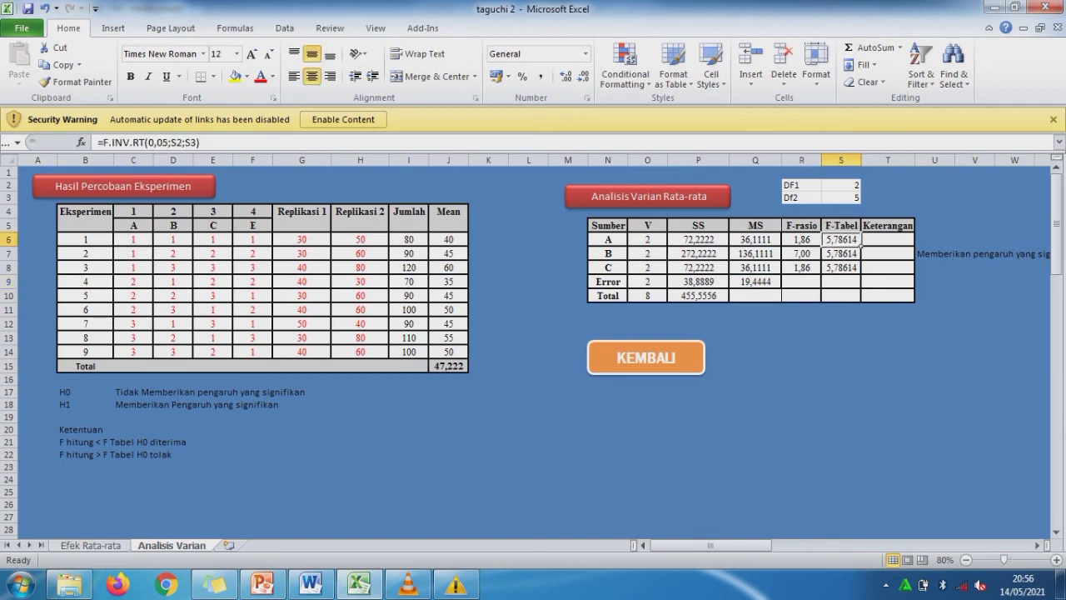
pyautogui.click(185, 142)
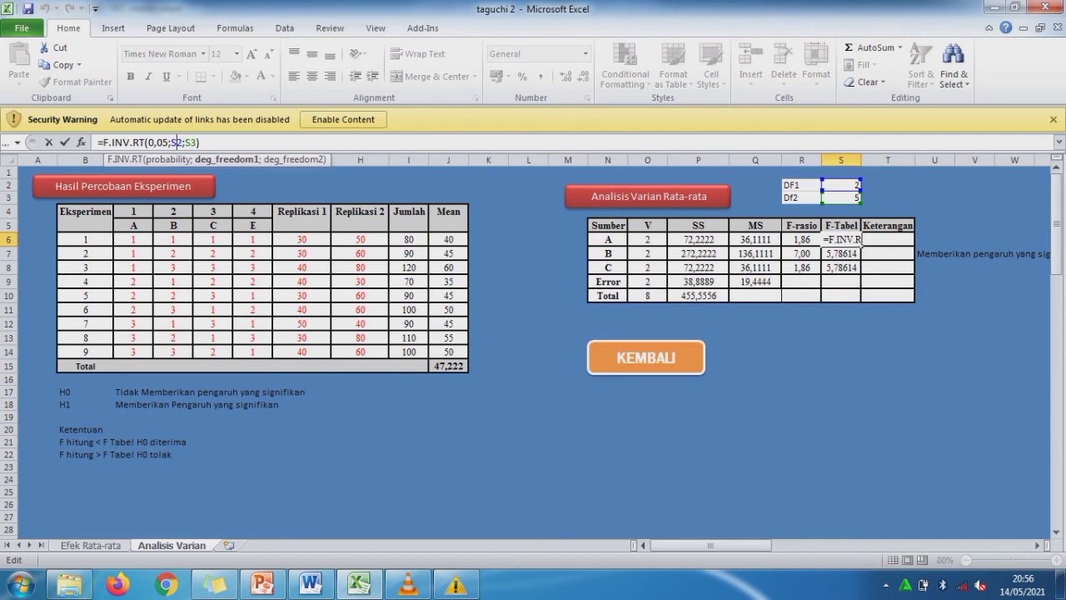
pyautogui.press('Return')
pyautogui.click(173, 142)
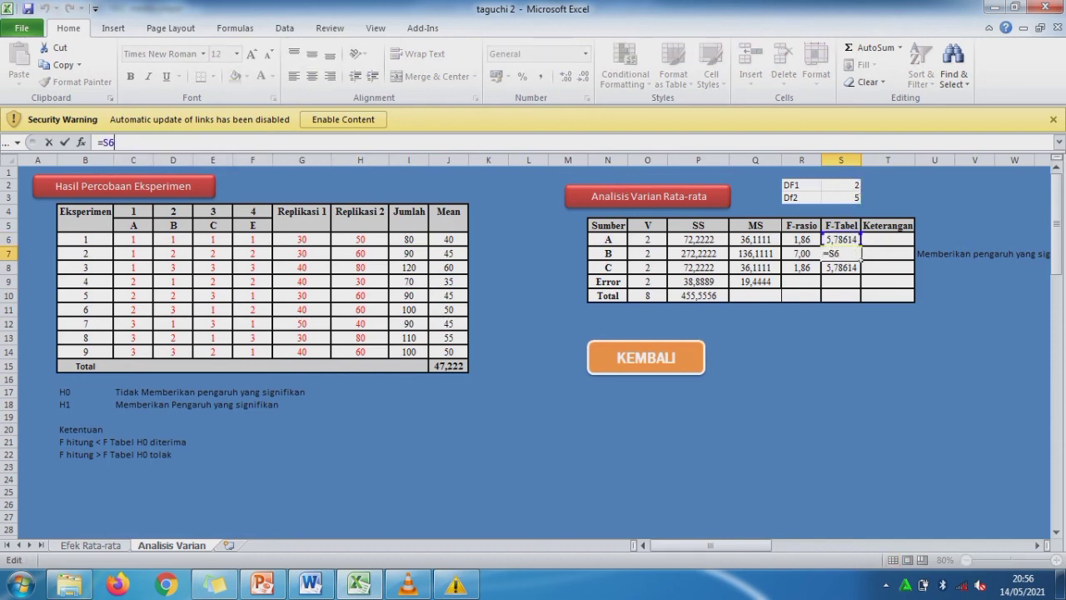
pyautogui.press('Return')
pyautogui.doubleClick(861, 271)
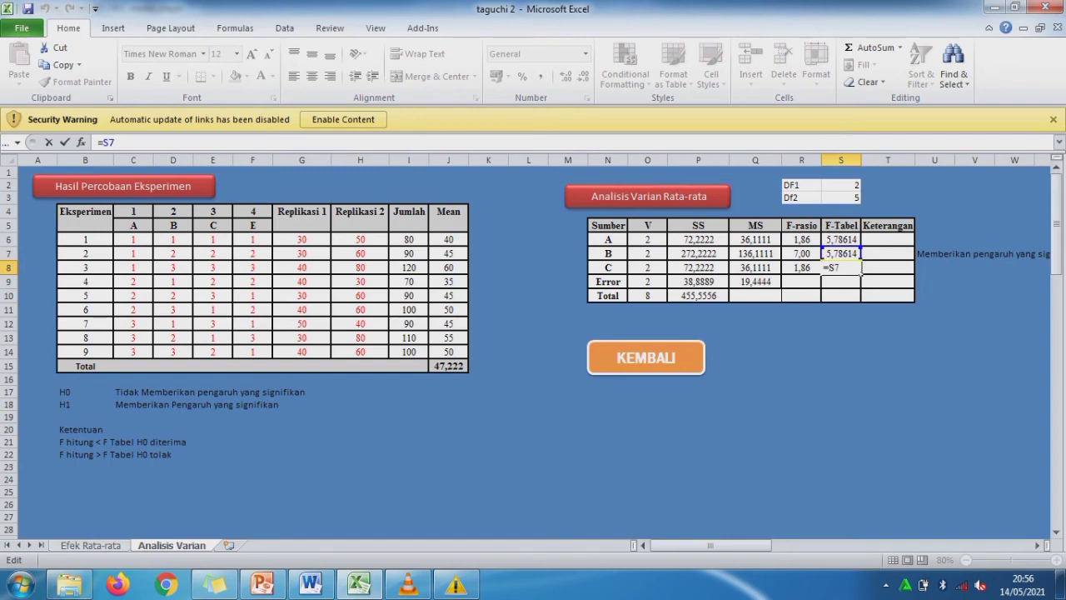
pyautogui.press('Return')
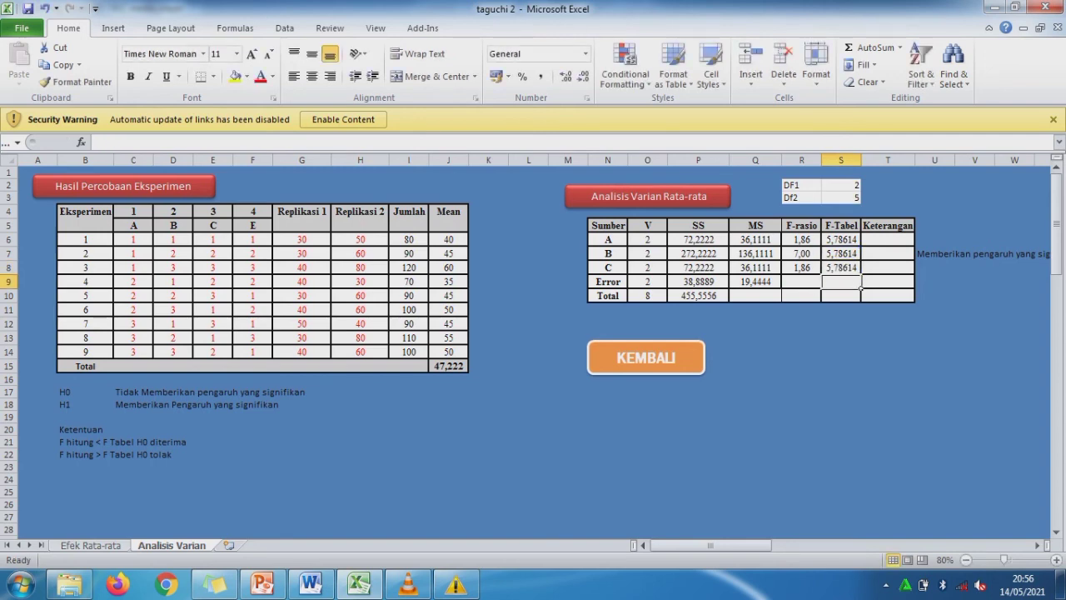
# - Enter "H0 diterima" as factor A's Keterangan in T6
pyautogui.press('Up')
pyautogui.press('Up')
pyautogui.press('Right')
pyautogui.press('Up')
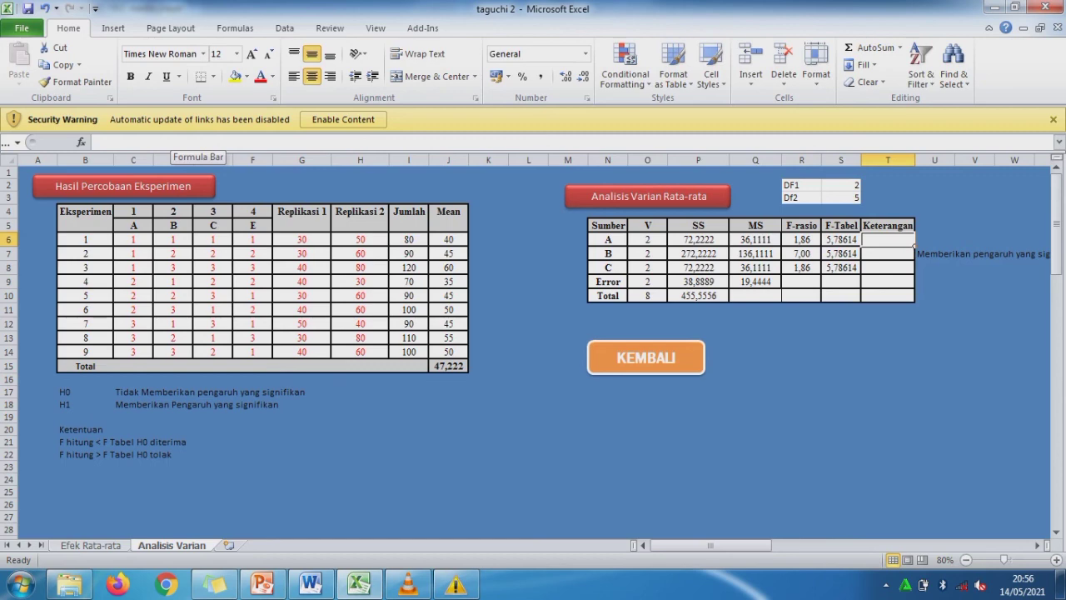
pyautogui.write('ho')
pyautogui.press('BackSpace')
pyautogui.press('BackSpace')
pyautogui.write('H0')
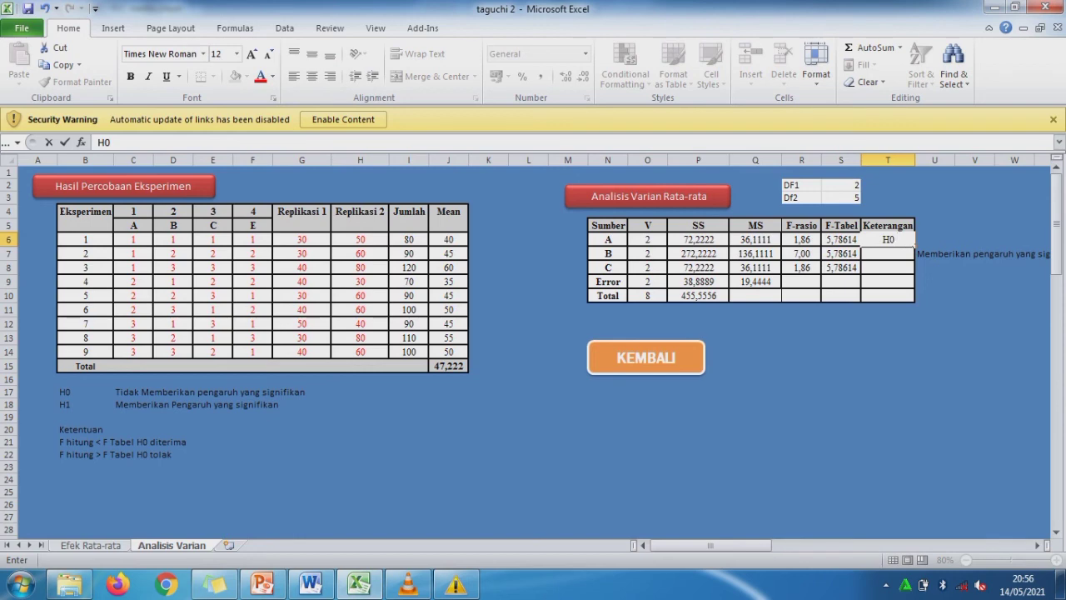
pyautogui.write(' diterima')
pyautogui.press('Return')
# - Fill in Keterangan with "H0 ditolak" for factor B in T7 and "H0 diterima" for factor C in T8
pyautogui.write('H0 ')
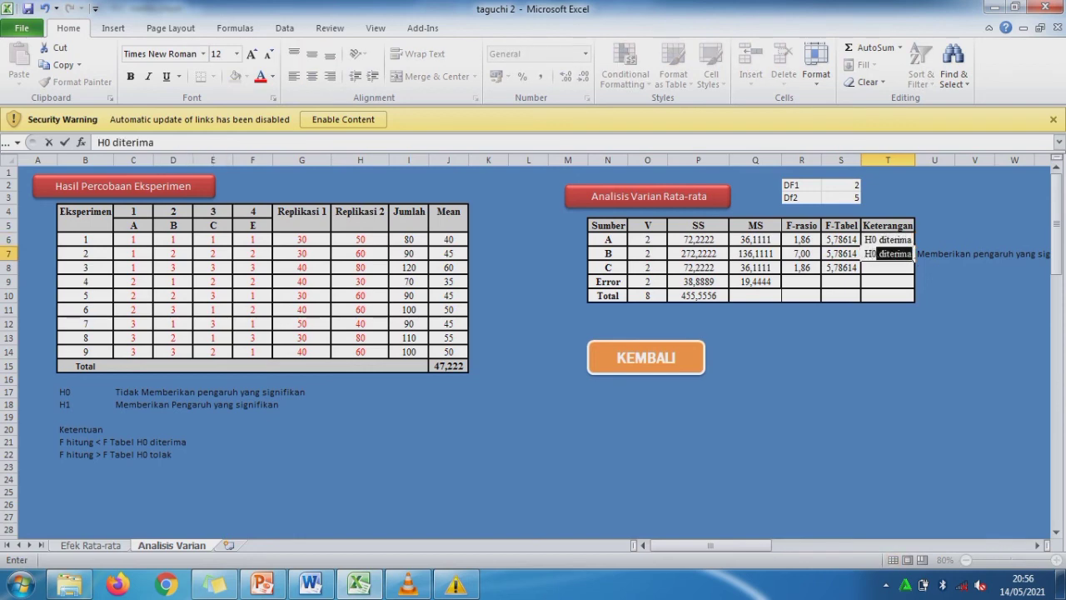
pyautogui.write('ditolak')
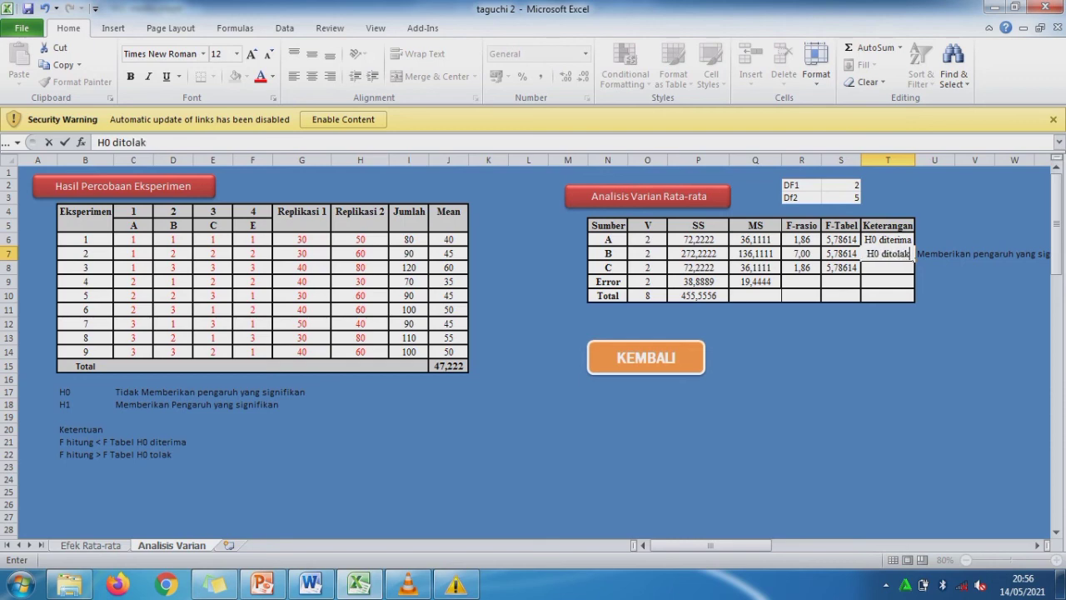
pyautogui.press('Return')
pyautogui.write('H')
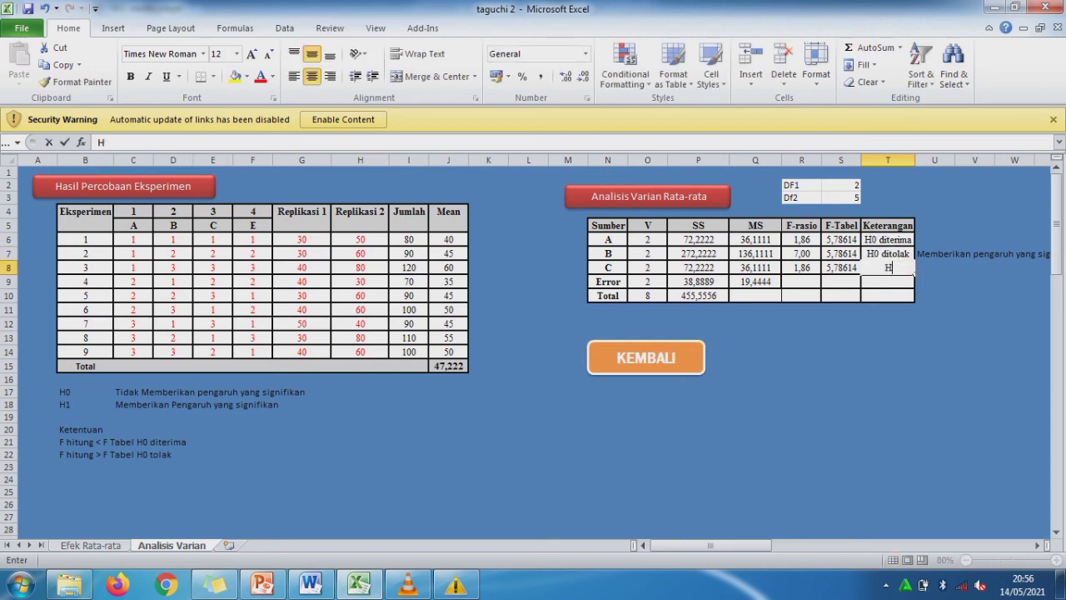
pyautogui.write('0 diterima')
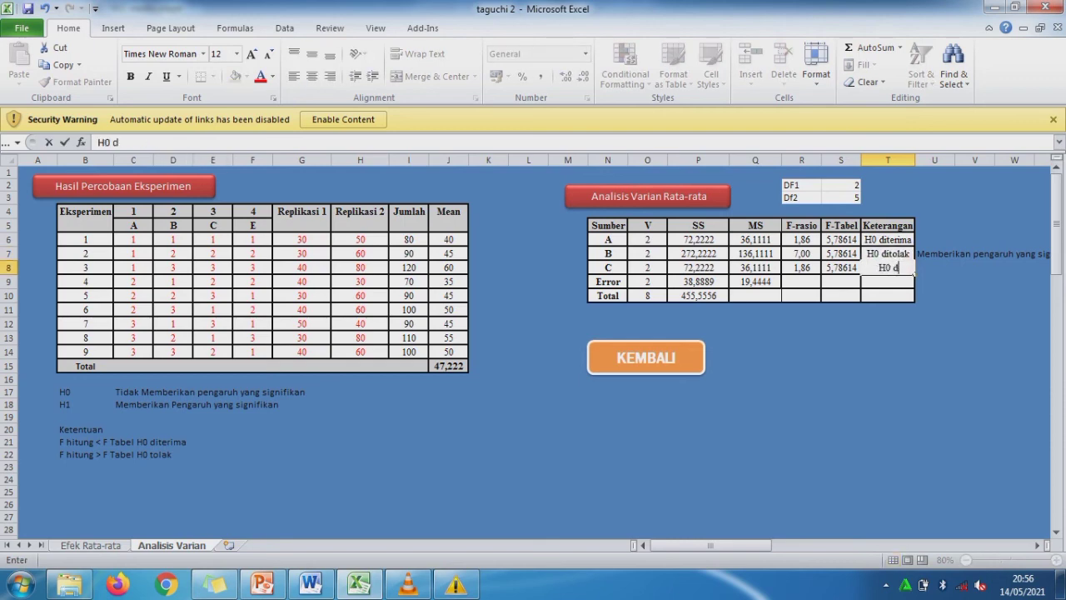
pyautogui.press('Return')
# - Select U7:Y7 to point out the conclusion text beside factor B's row
pyautogui.press('Up')
pyautogui.press('Up')
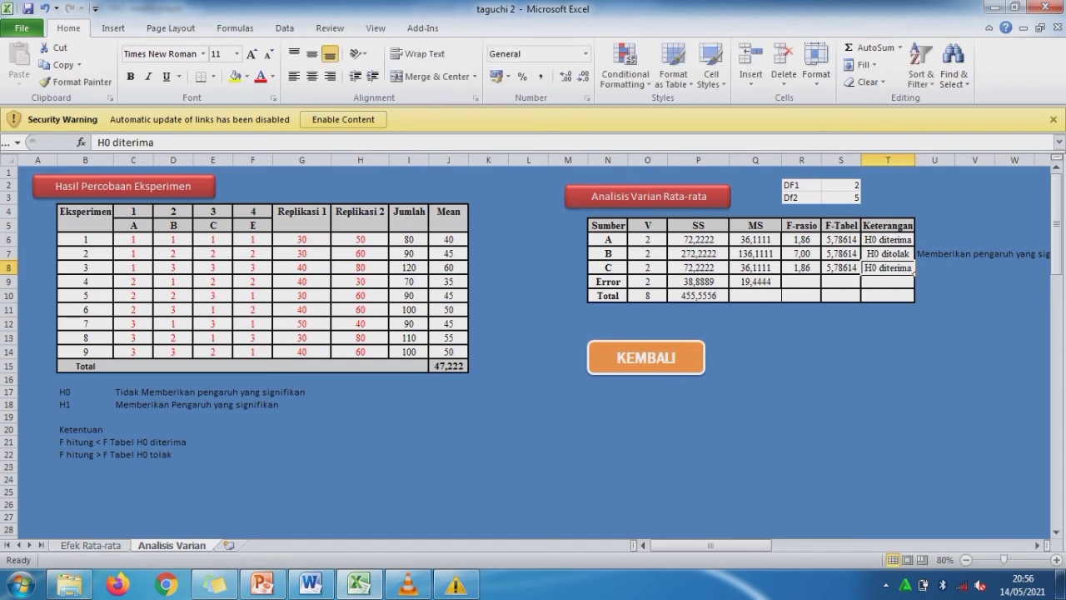
pyautogui.press('Right')
pyautogui.hotkey('shift', 'Right')
pyautogui.hotkey('shift', 'Right')
pyautogui.hotkey('shift', 'Right')
pyautogui.hotkey('shift', 'Right')
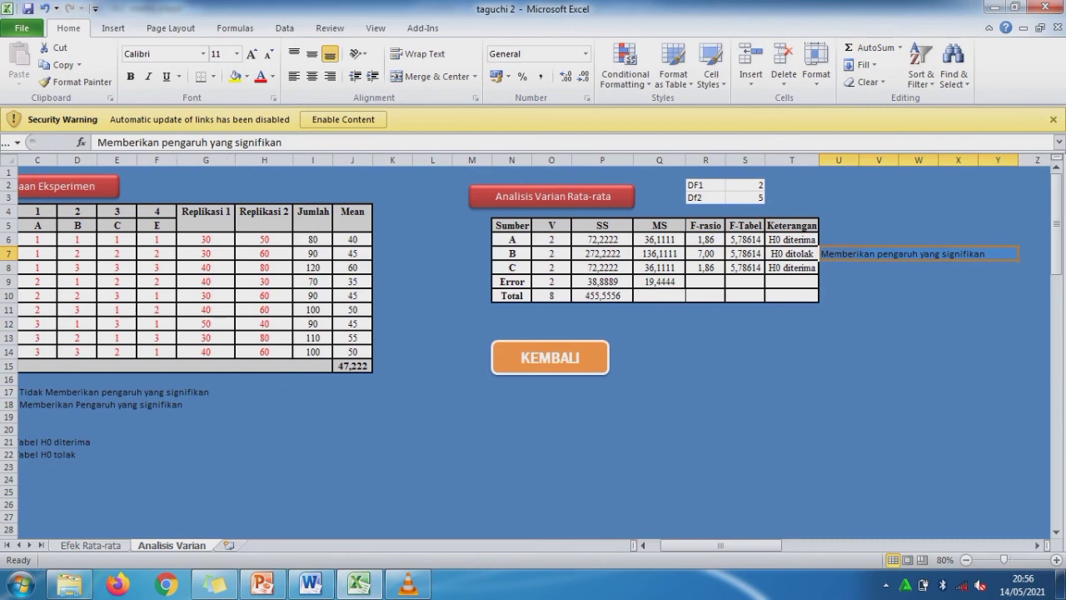
# - Narrow the empty column K between the experiment results and the variance analysis table
pyautogui.moveTo(720, 546); pyautogui.dragTo(710, 546)
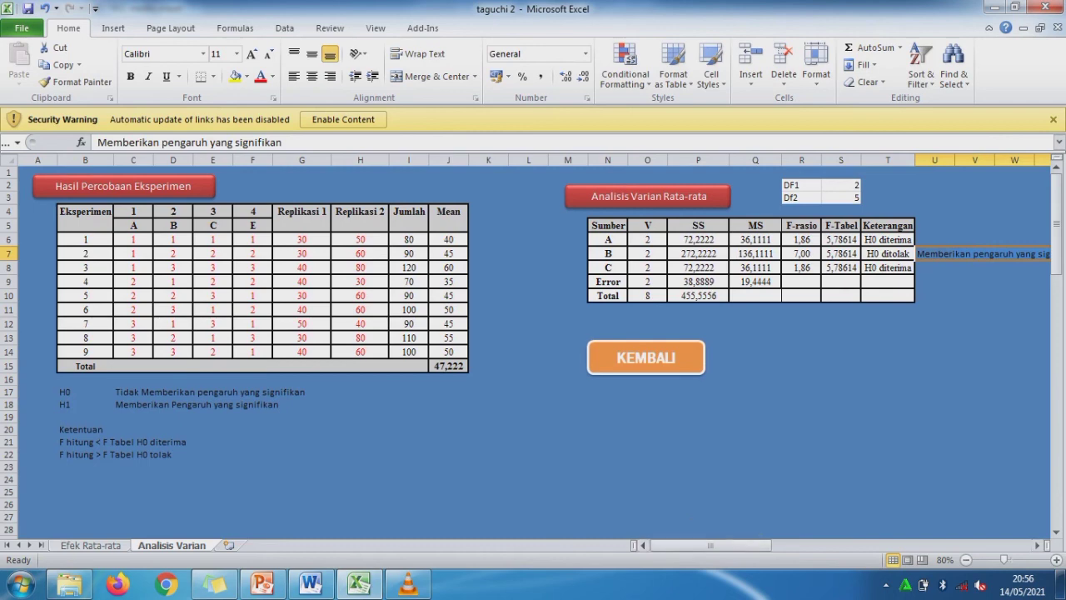
pyautogui.moveTo(508, 160); pyautogui.dragTo(481, 160)
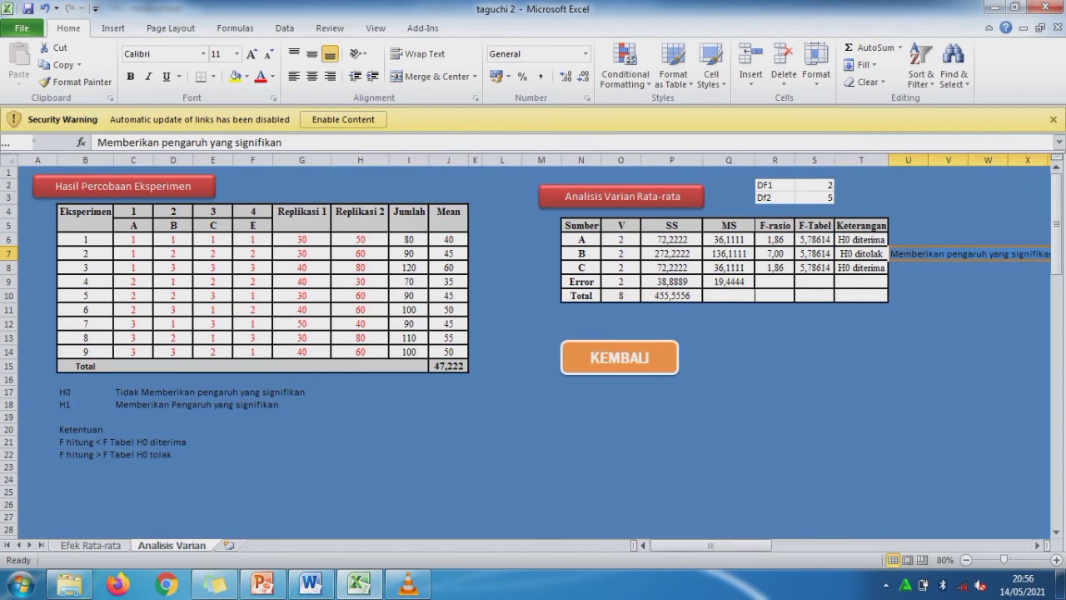
pyautogui.moveTo(711, 546); pyautogui.dragTo(721, 545)
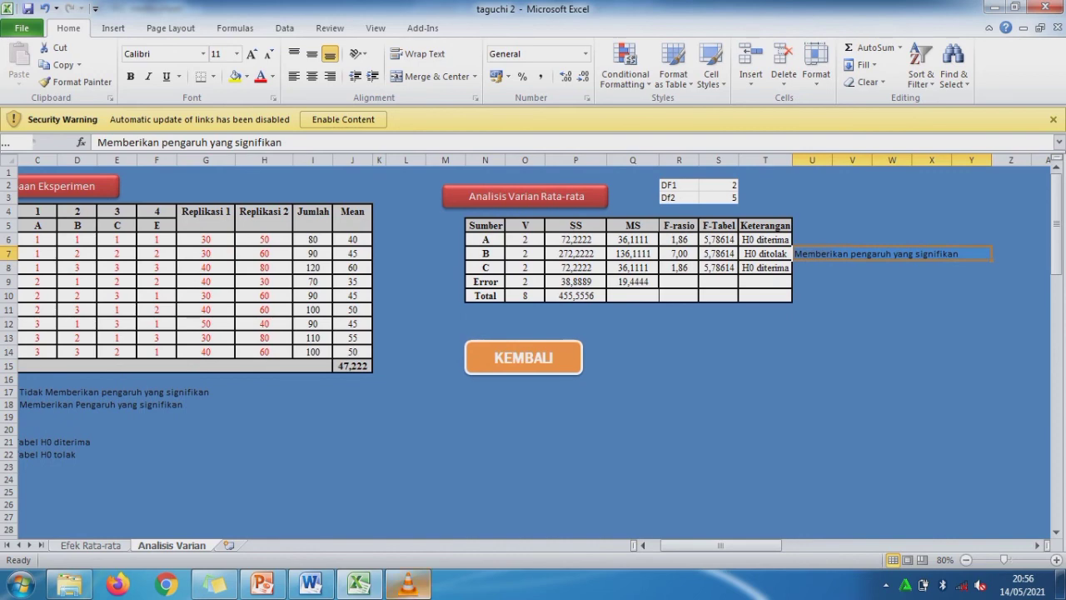
pyautogui.moveTo(408, 584)
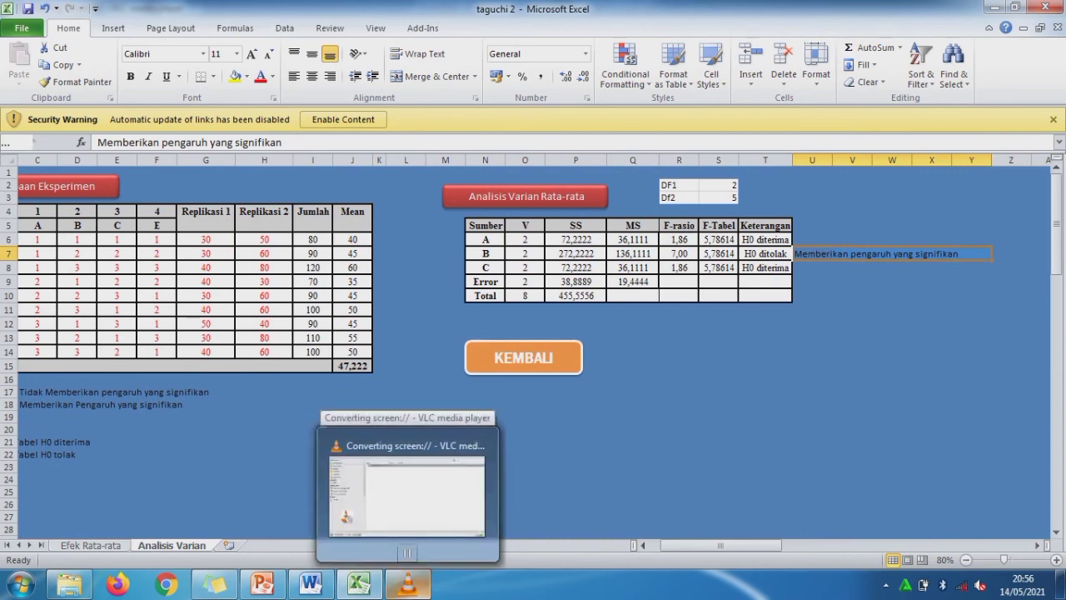